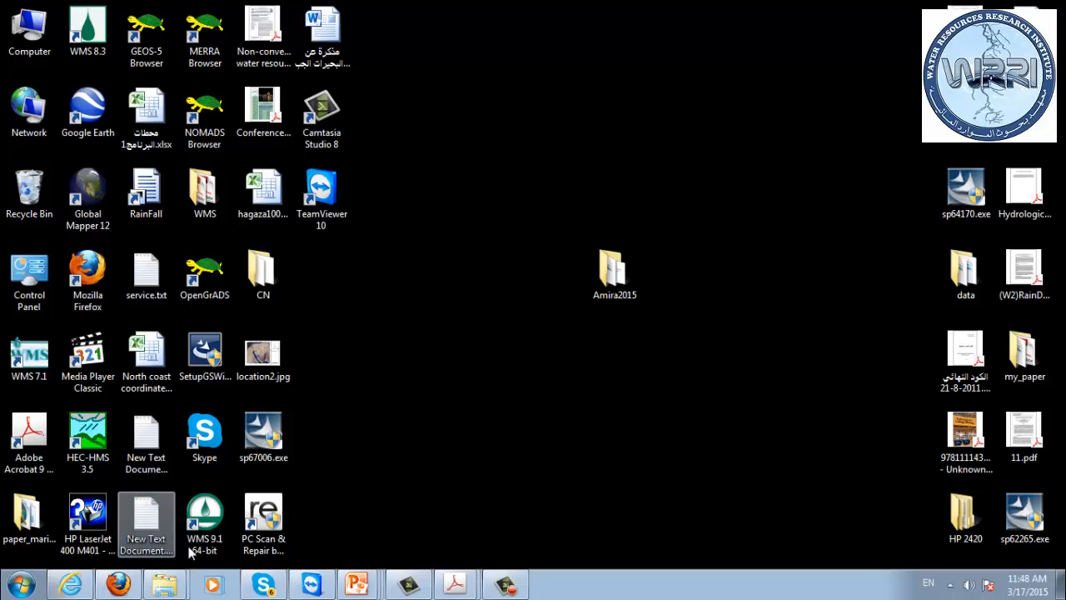
- Launch WMS 10.0 64-bit, register it with the license from a single user hardware lock, and start using it
{"action": "left_click", "coordinate": [20, 582]}
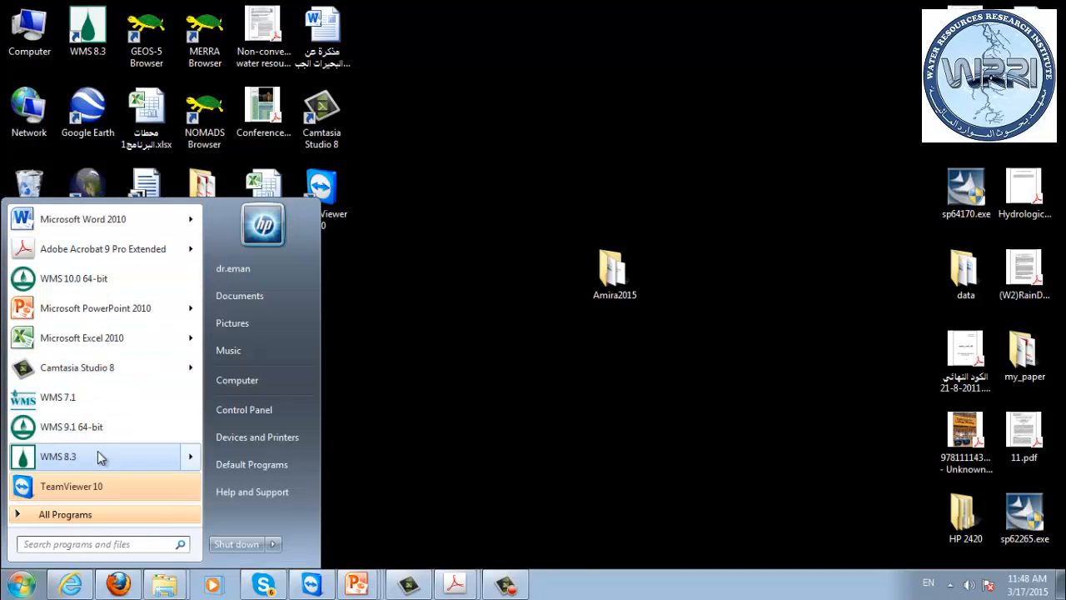
{"action": "left_click", "coordinate": [93, 282]}
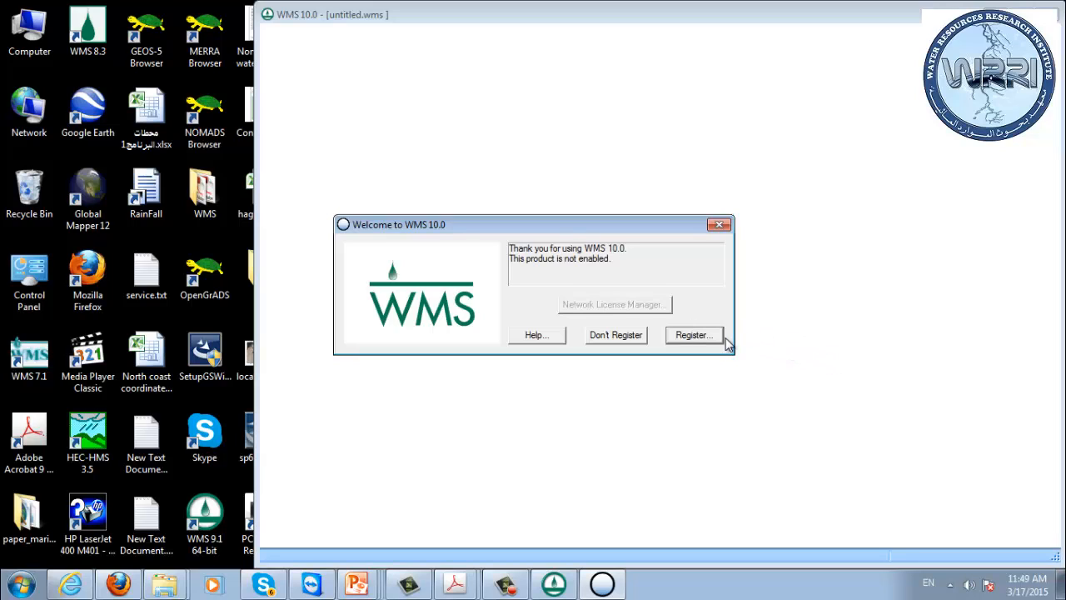
{"action": "left_click", "coordinate": [693, 335]}
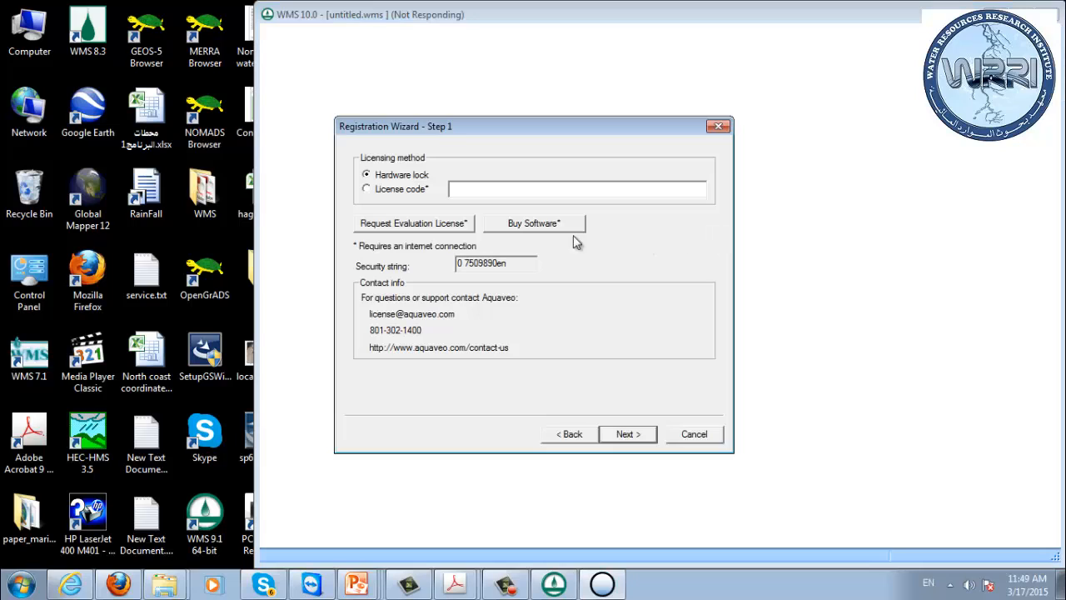
{"action": "left_click", "coordinate": [629, 435]}
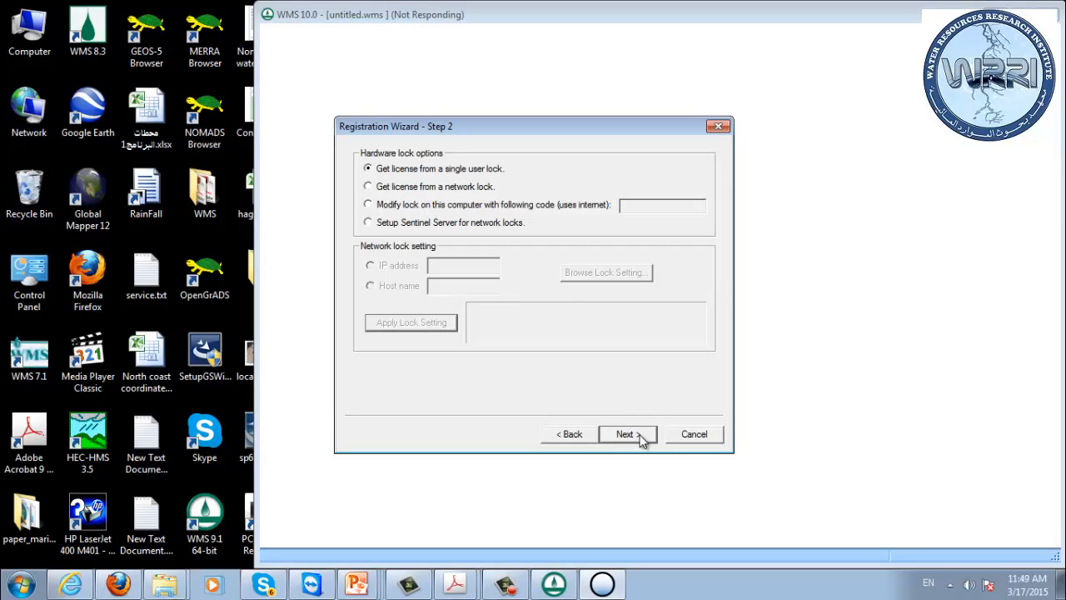
{"action": "left_click", "coordinate": [639, 435]}
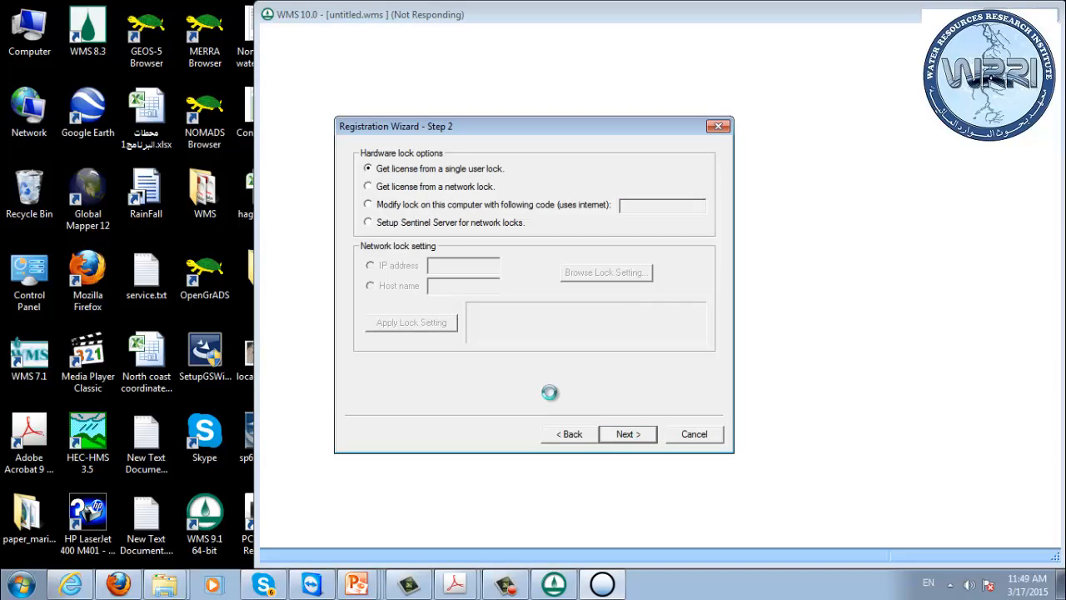
{"action": "left_click", "coordinate": [630, 436]}
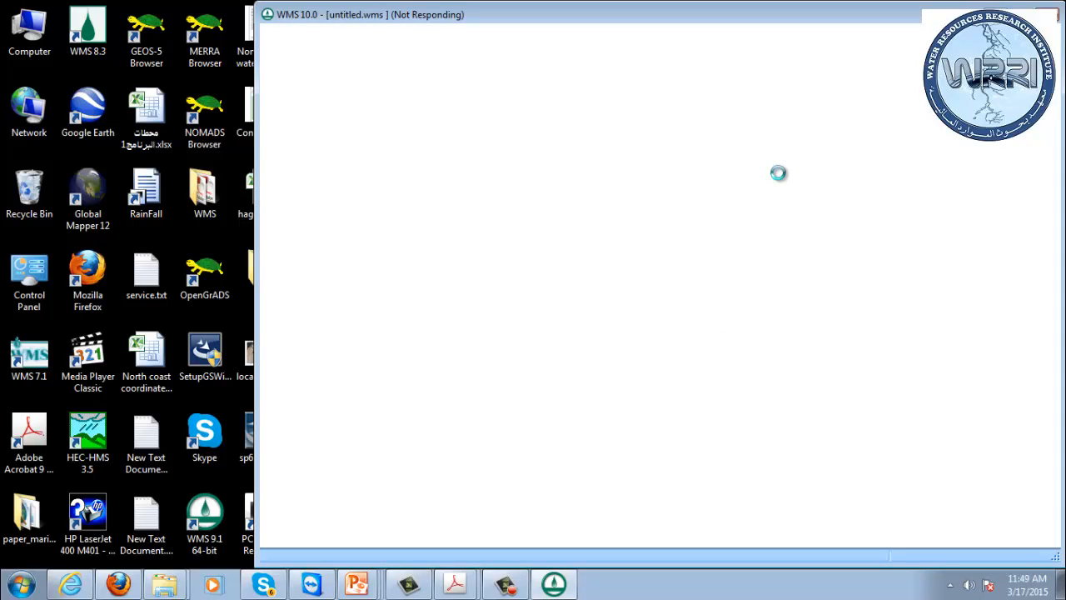
{"action": "left_click", "coordinate": [613, 448]}
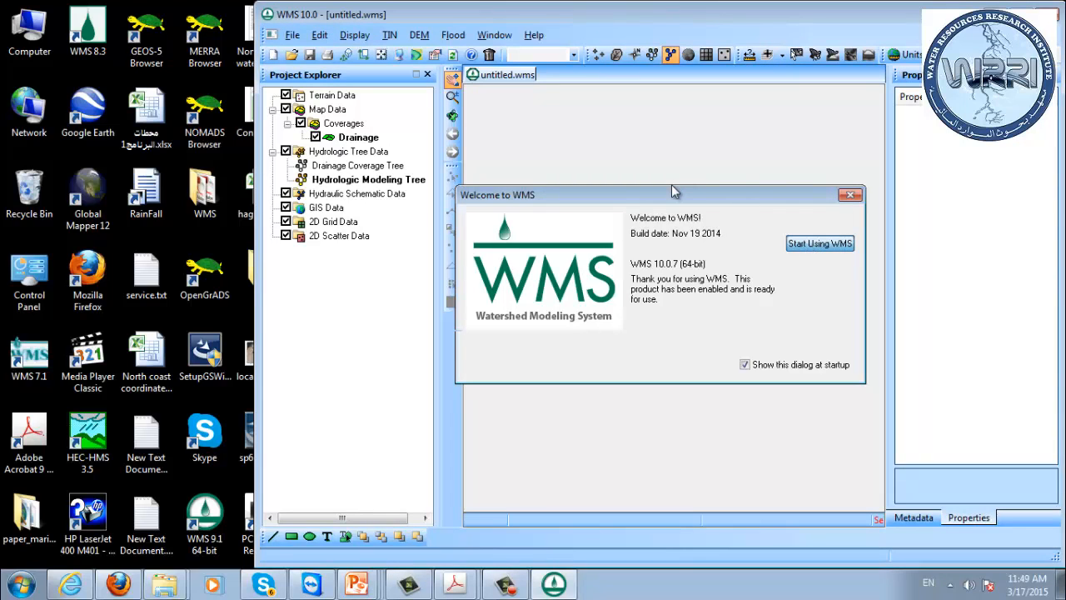
{"action": "key", "text": "Return"}
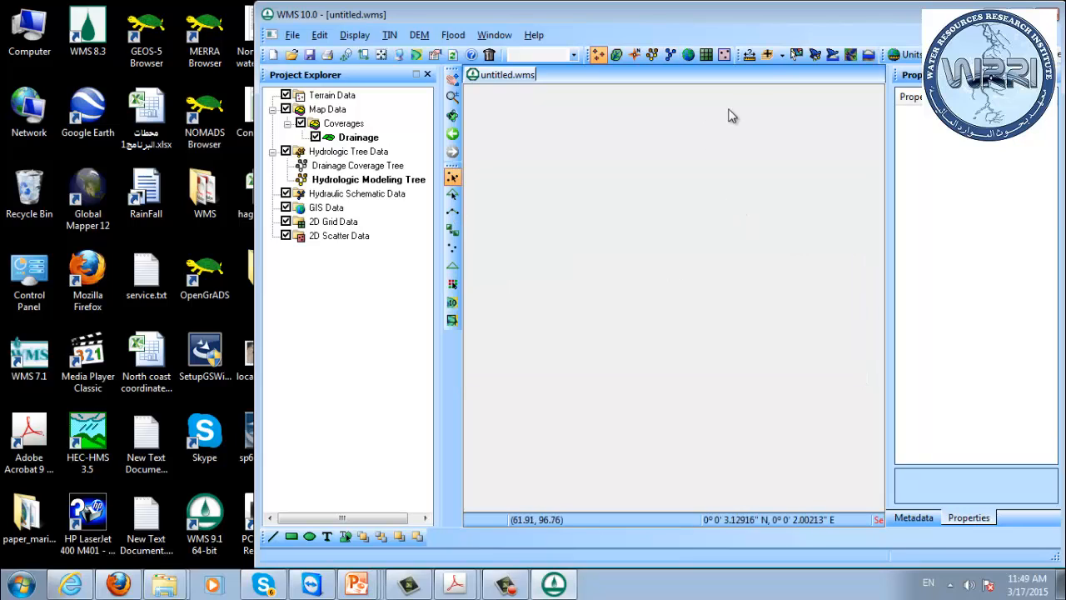
{"action": "left_click", "coordinate": [782, 55]}
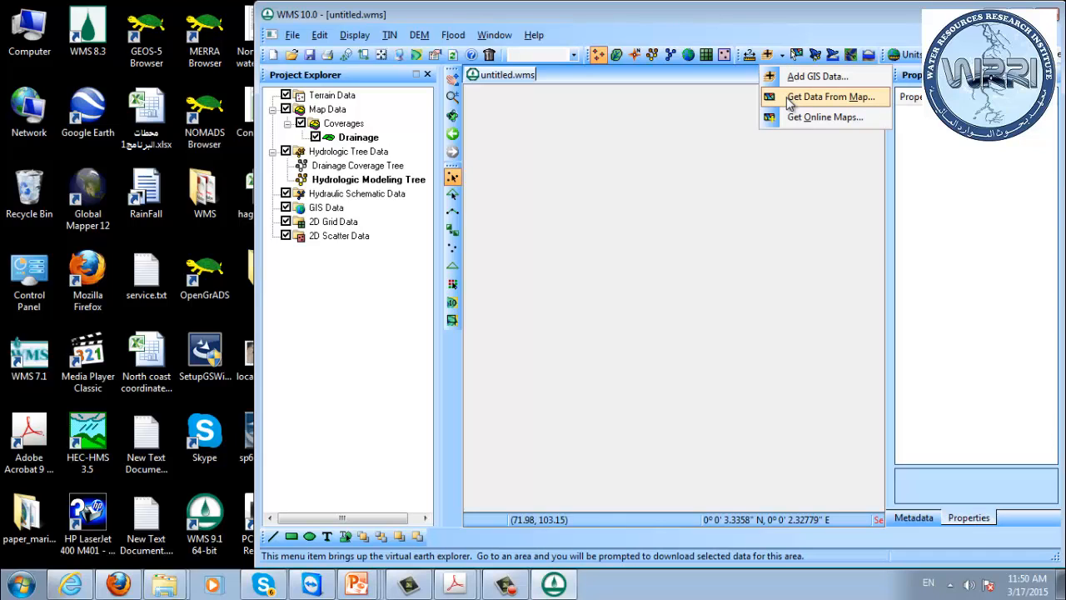
{"action": "left_click", "coordinate": [759, 26]}
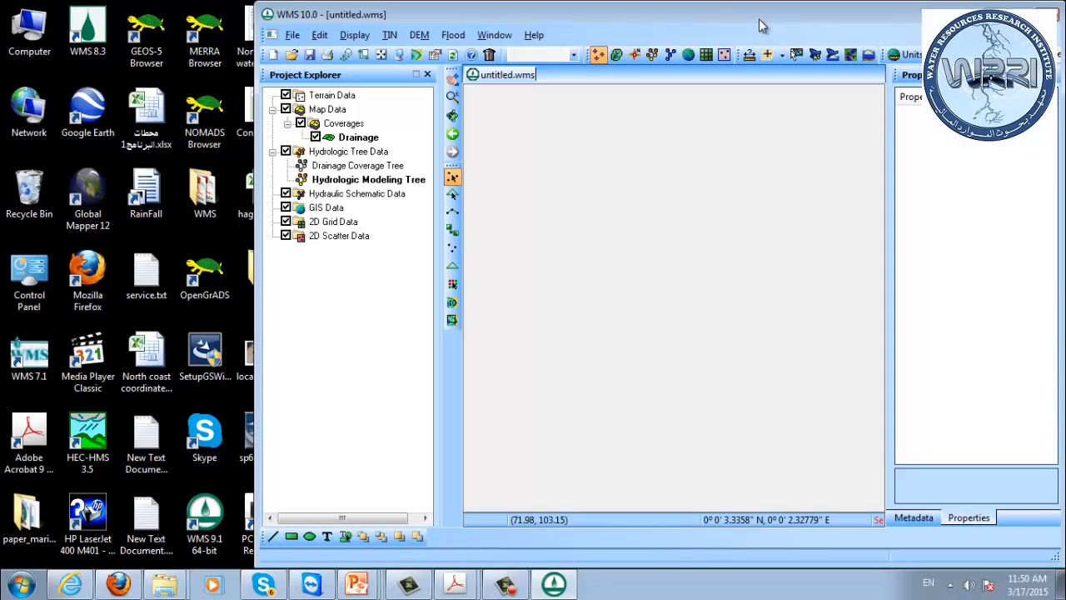
- Maximize the WMS window, open the hydrologic modeling wizard at its project filename page, and move the wizard aside
{"action": "double_click", "coordinate": [721, 16]}
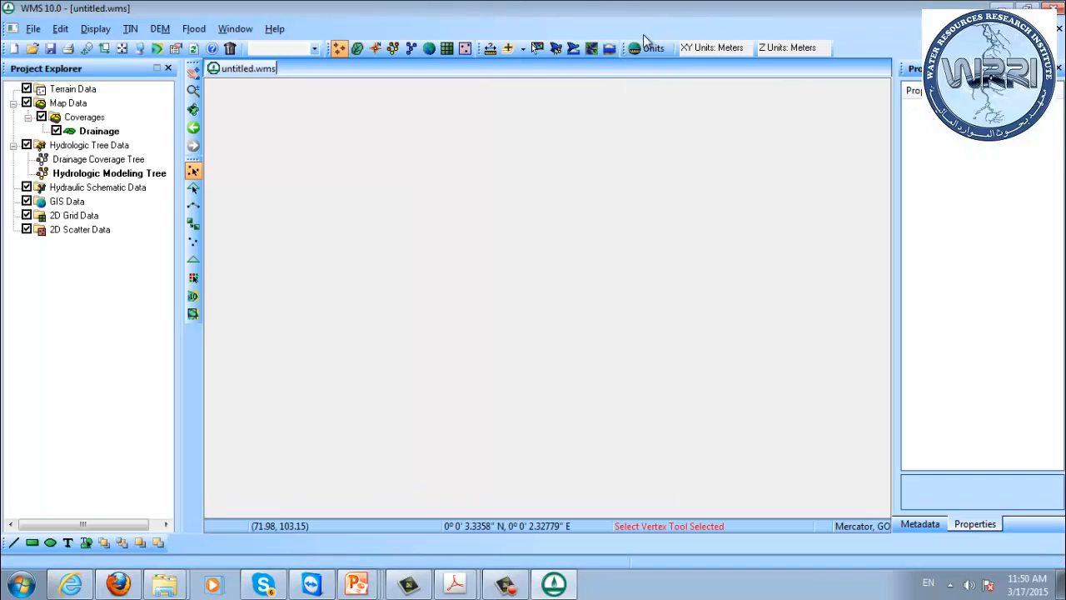
{"action": "left_click", "coordinate": [558, 50]}
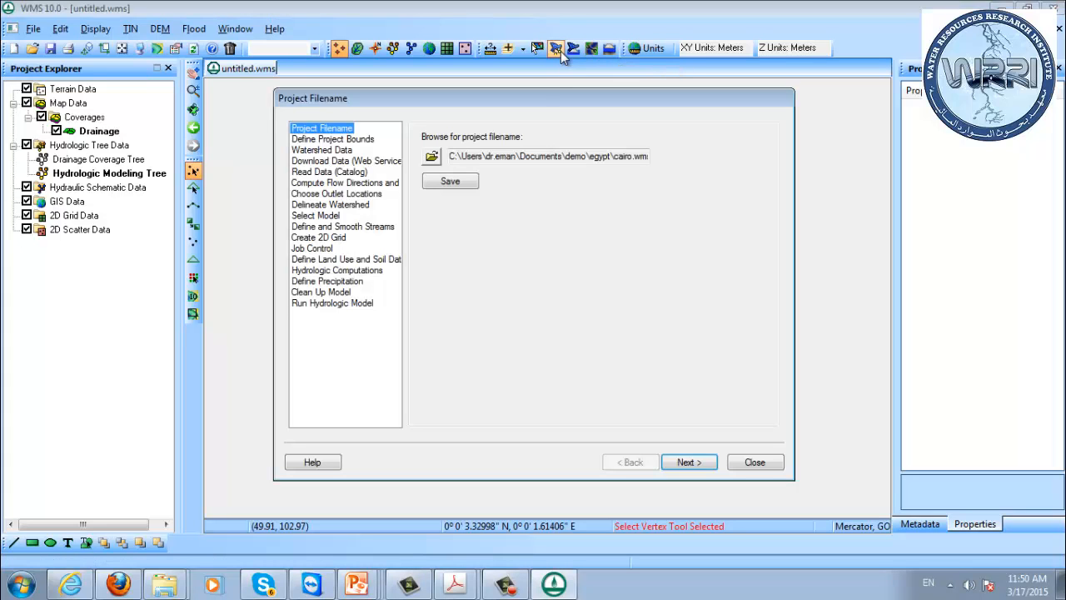
{"action": "left_click_drag", "start_coordinate": [513, 98], "coordinate": [804, 109]}
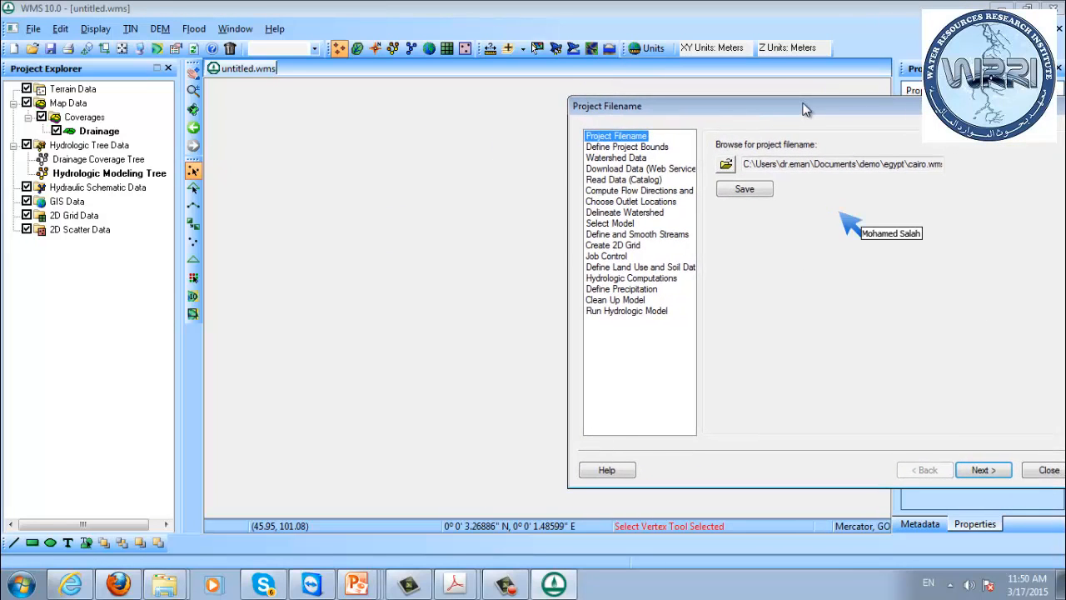
- Set the project filename to sinai1 in the demo\sinai folder as a WMS XMDF project and save the project
{"action": "left_click", "coordinate": [729, 166]}
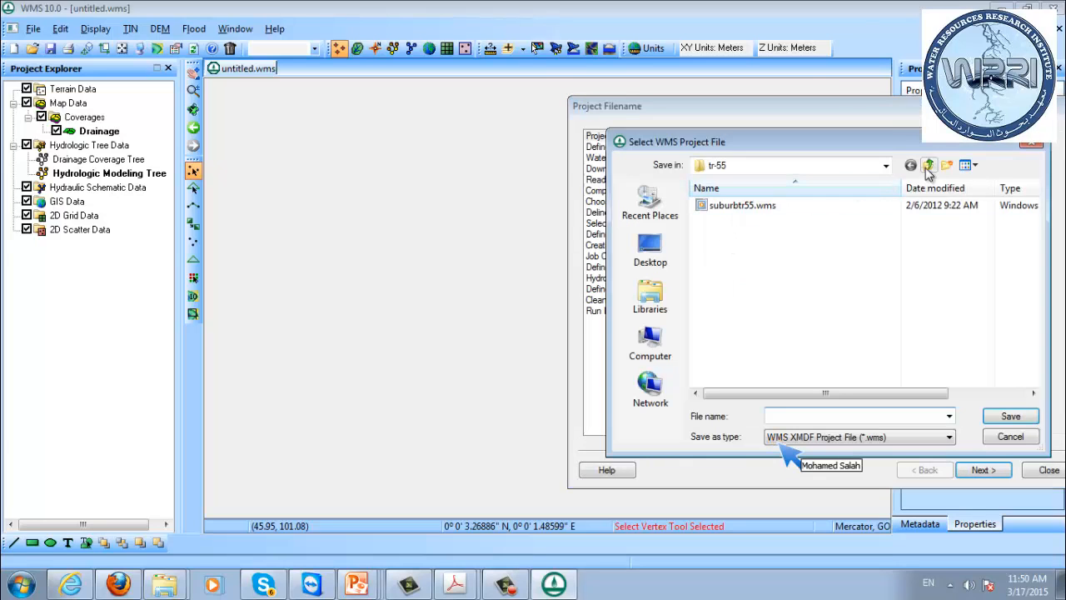
{"action": "left_click", "coordinate": [928, 165]}
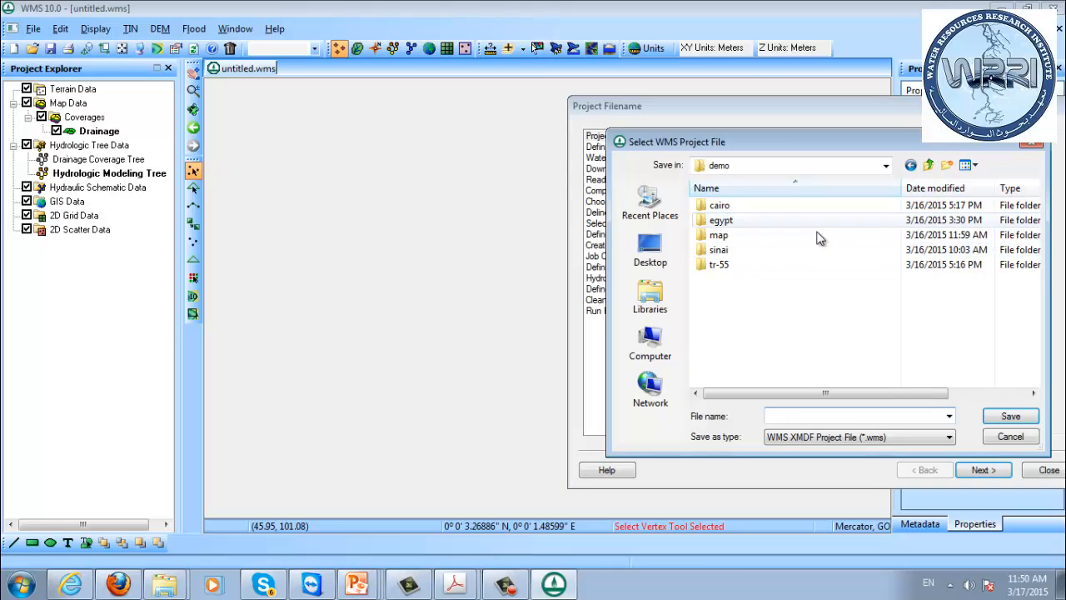
{"action": "double_click", "coordinate": [771, 249]}
{"action": "left_click", "coordinate": [805, 417]}
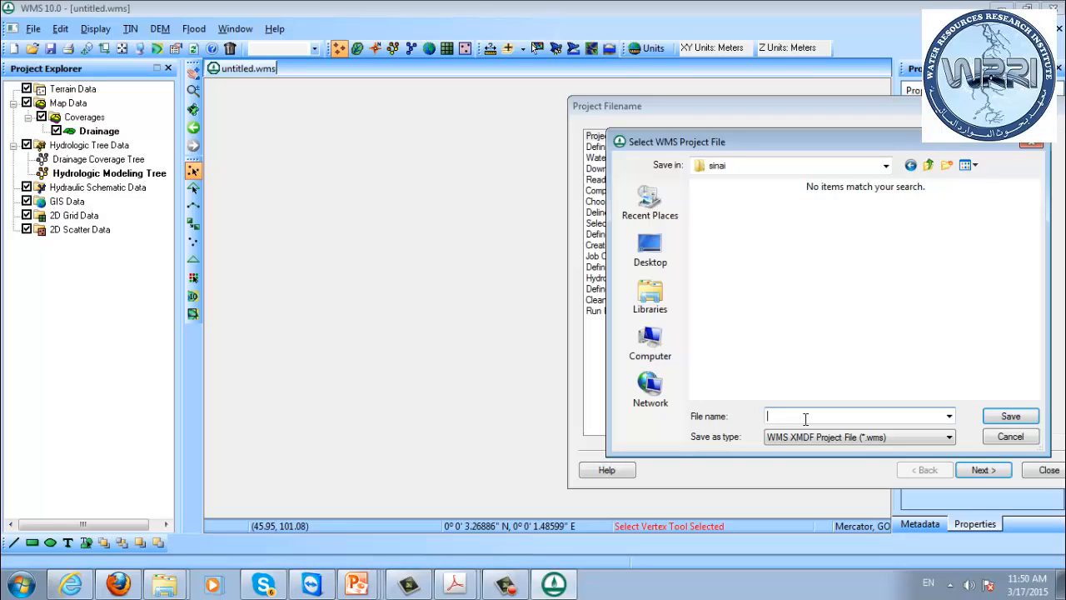
{"action": "type", "text": "sinai"}
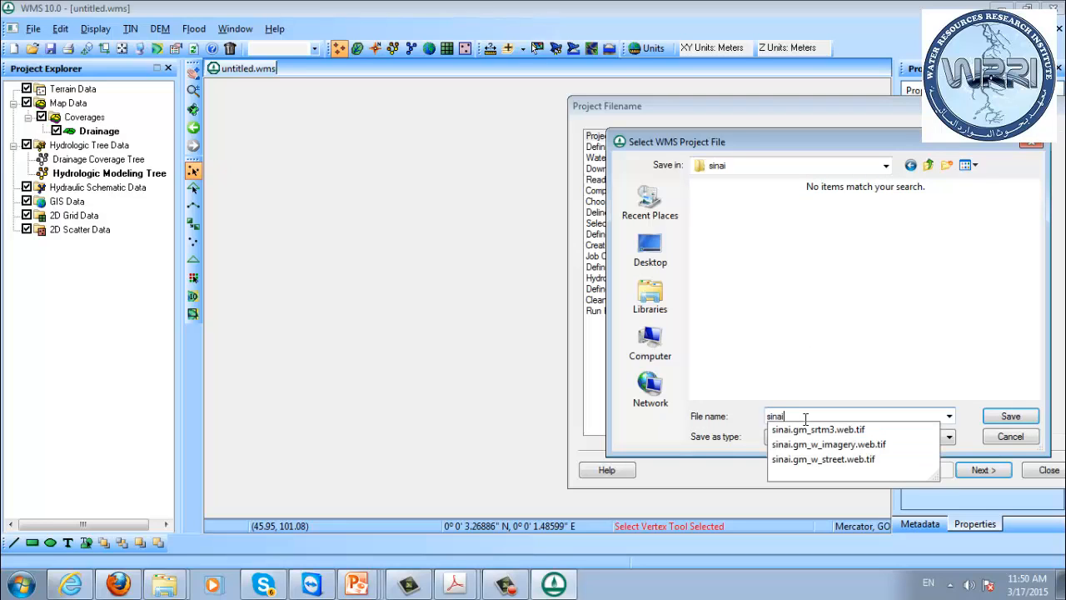
{"action": "type", "text": "1"}
{"action": "key", "text": "Return"}
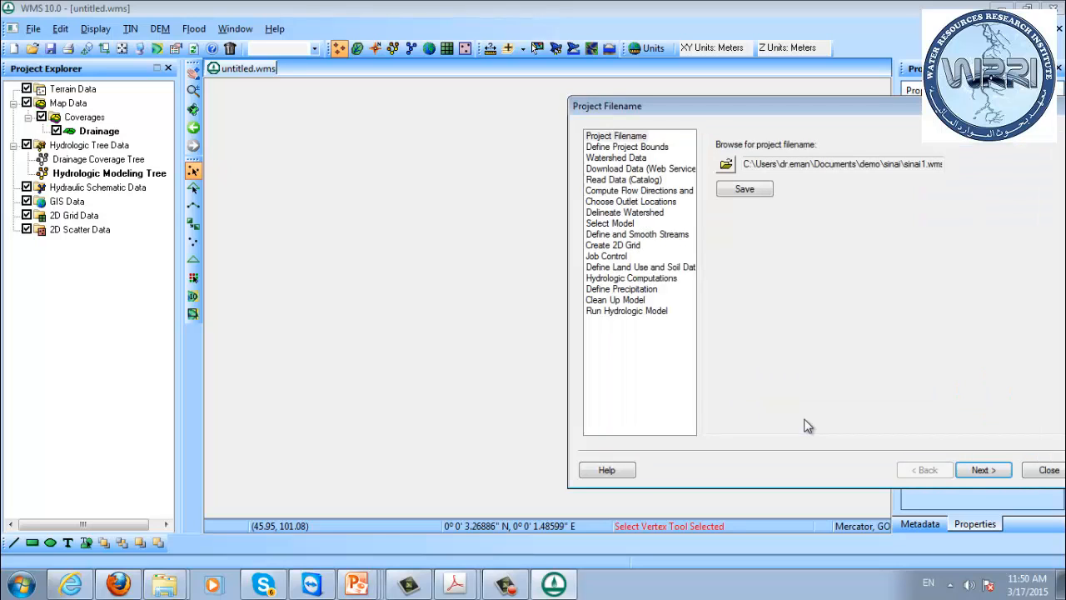
{"action": "left_click", "coordinate": [753, 190]}
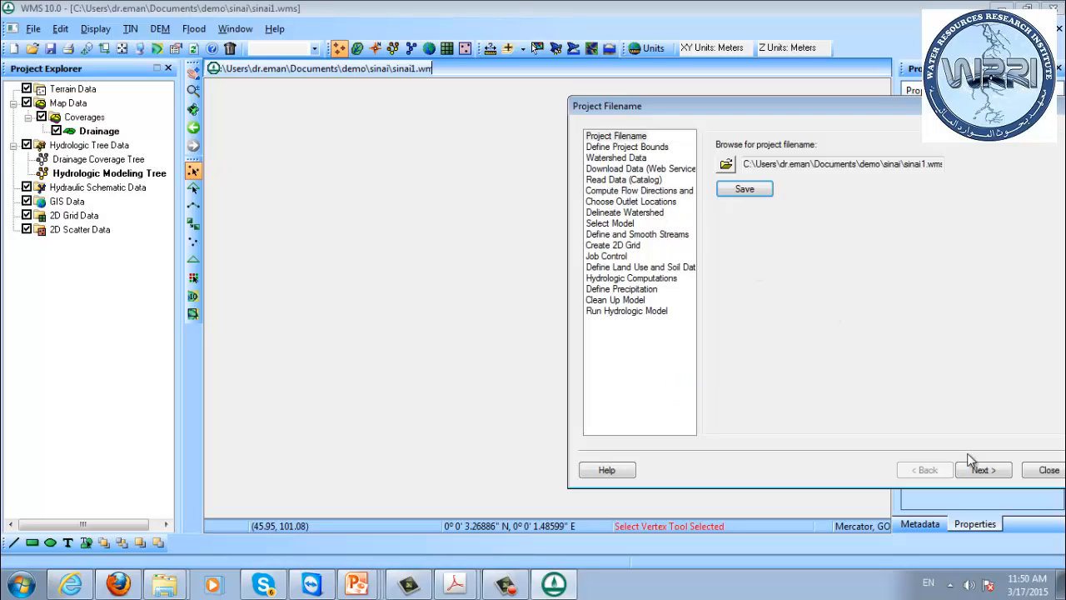
- Go on to defining the project bounds and change the project's global projection to UTM
{"action": "left_click", "coordinate": [998, 471]}
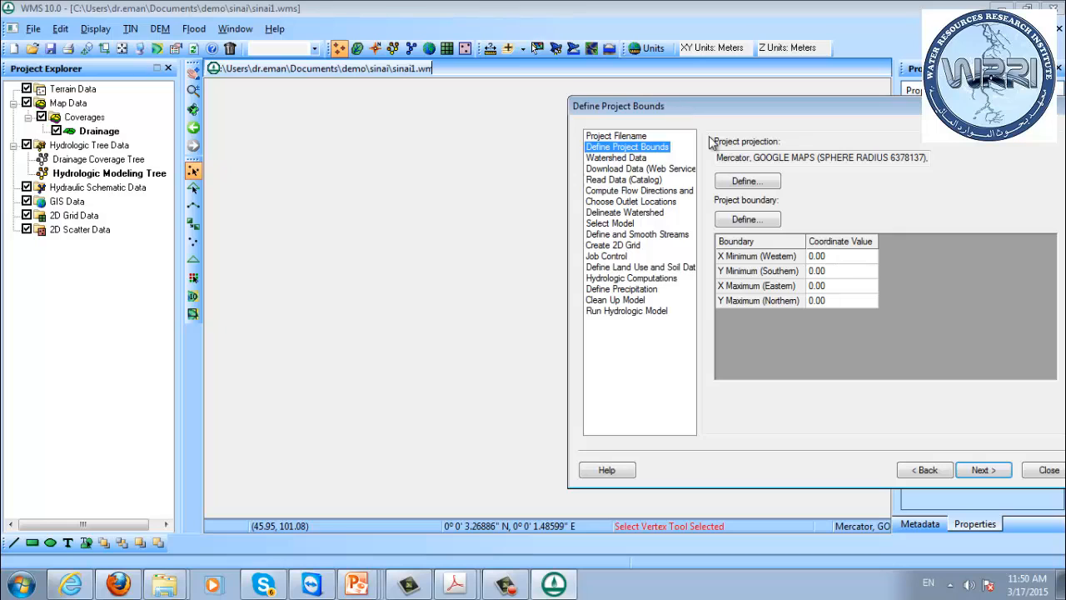
{"action": "left_click", "coordinate": [766, 185]}
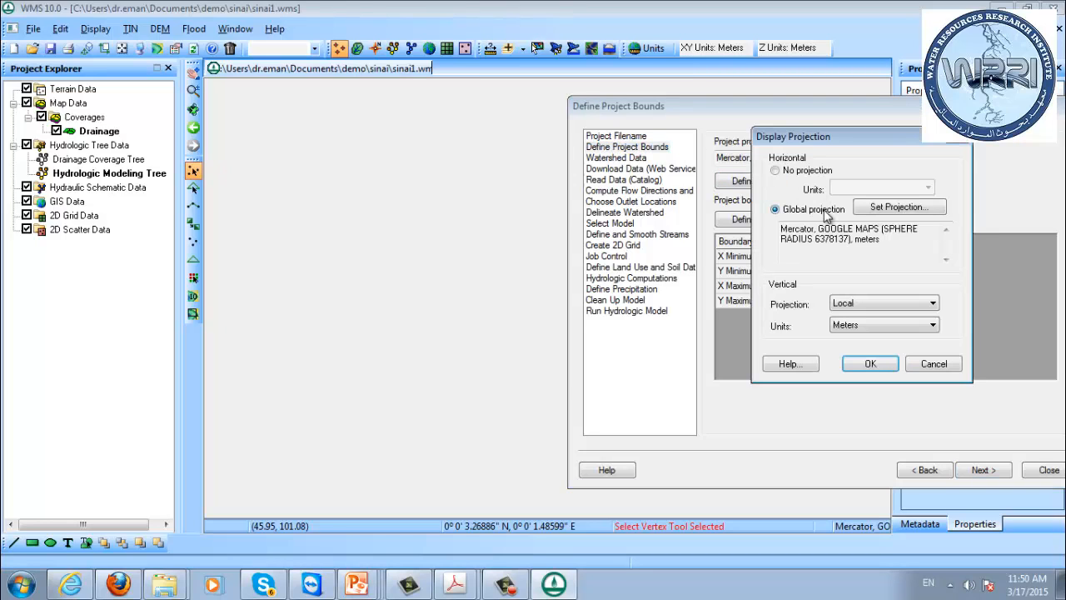
{"action": "left_click", "coordinate": [897, 207]}
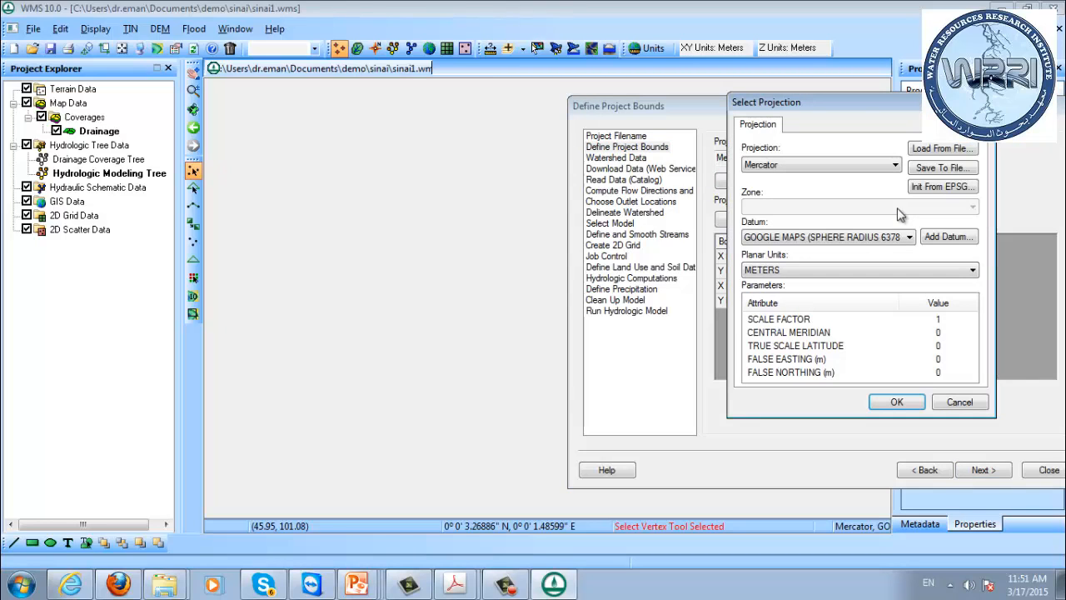
{"action": "left_click", "coordinate": [777, 167]}
{"action": "left_click", "coordinate": [777, 166]}
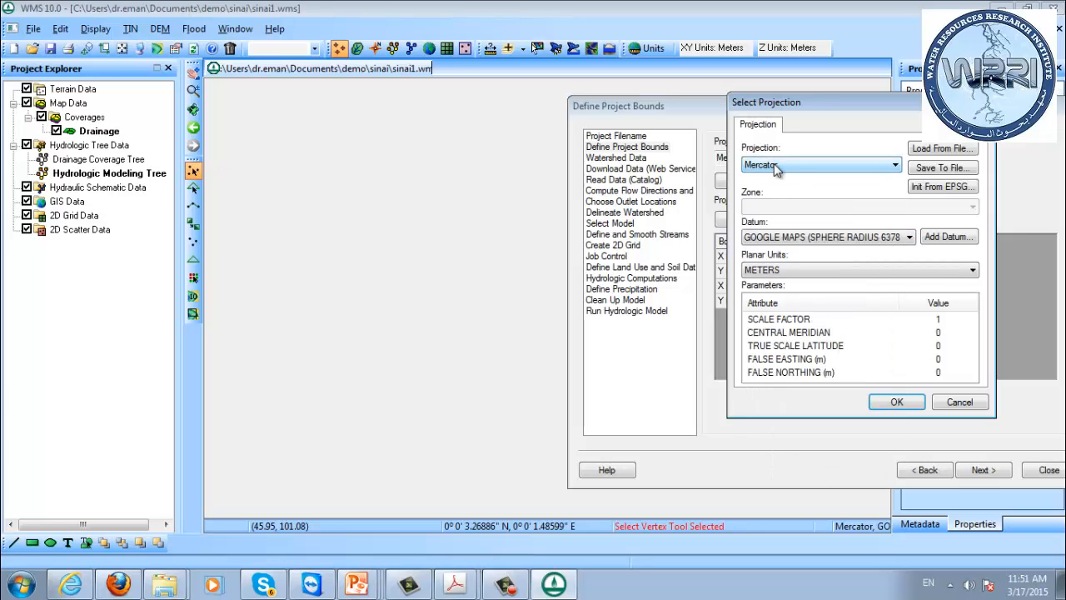
{"action": "key", "text": "u"}
{"action": "key", "text": "u"}
{"action": "key", "text": "u"}
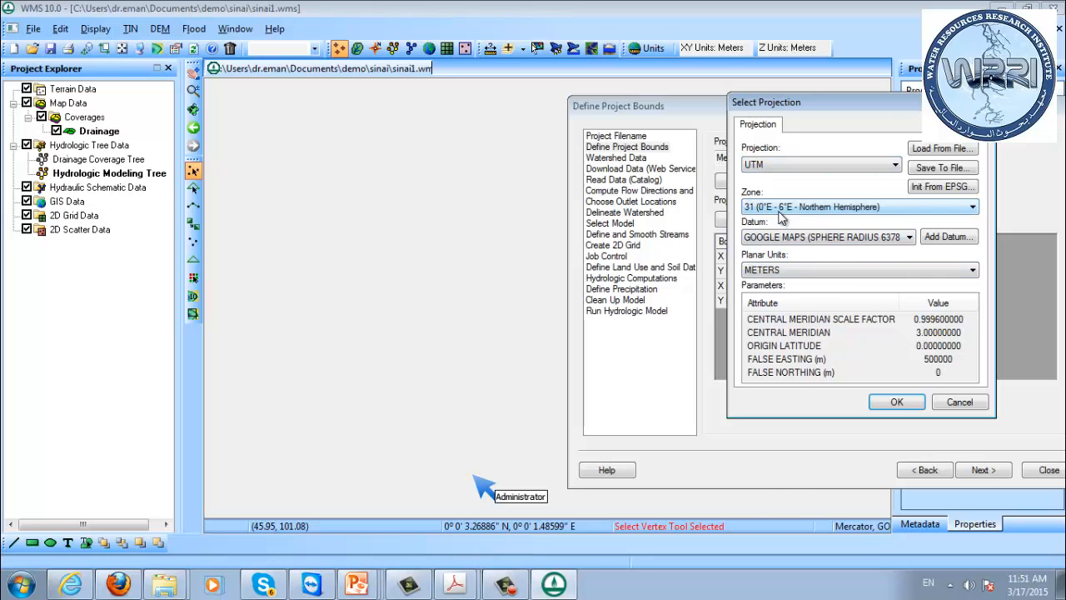
- Set the UTM zone to 36 (30°E - 36°E - Northern Hemisphere) and the datum to WGS84, then accept the projection
{"action": "left_click", "coordinate": [779, 212]}
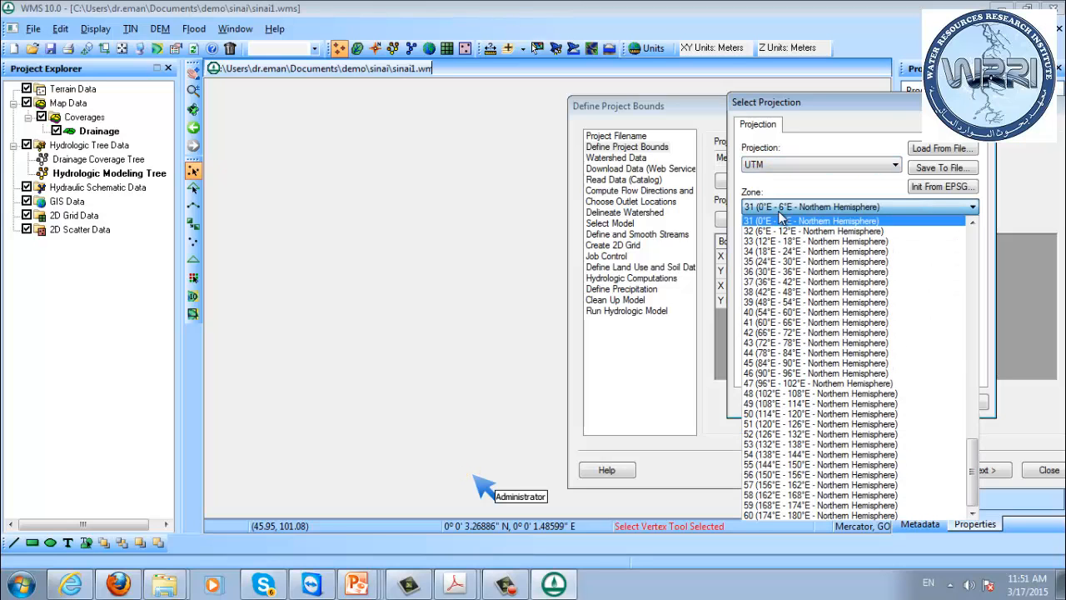
{"action": "left_click", "coordinate": [788, 272]}
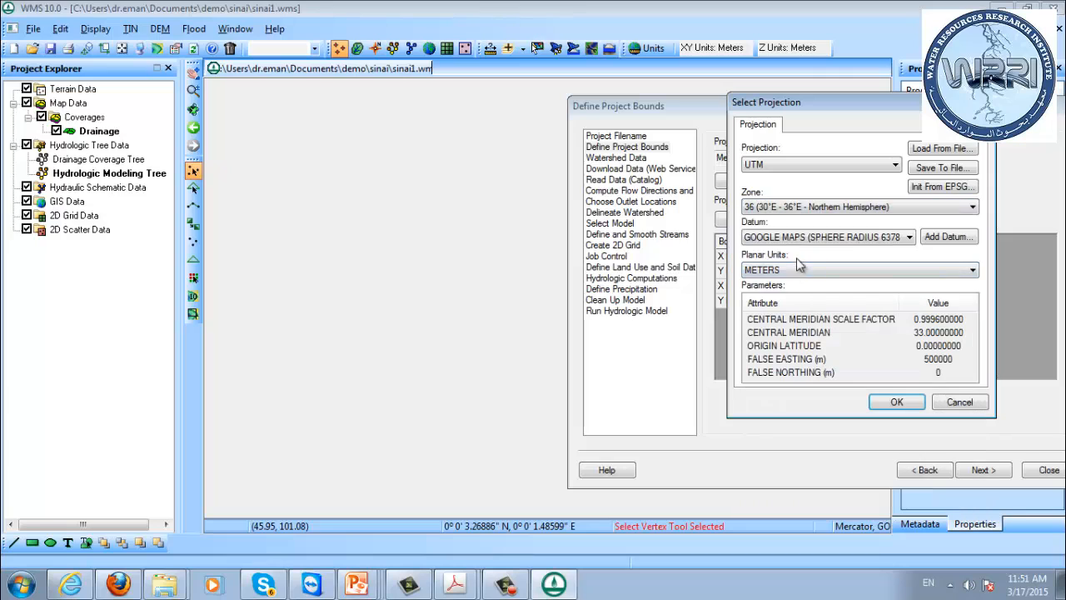
{"action": "left_click", "coordinate": [776, 238]}
{"action": "left_click", "coordinate": [778, 239]}
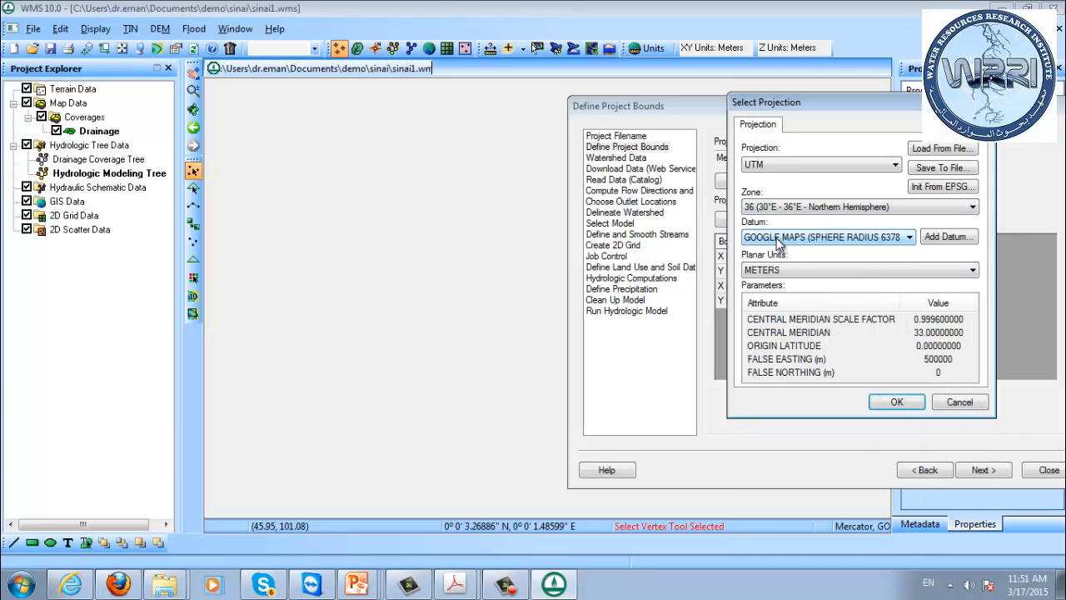
{"action": "key", "text": "w"}
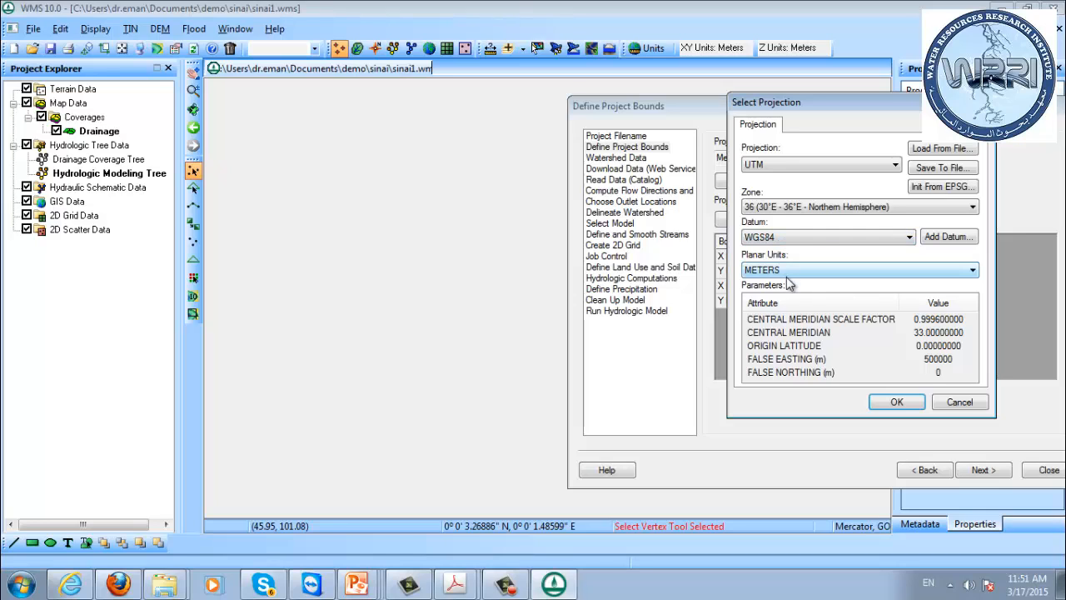
{"action": "left_click", "coordinate": [897, 400]}
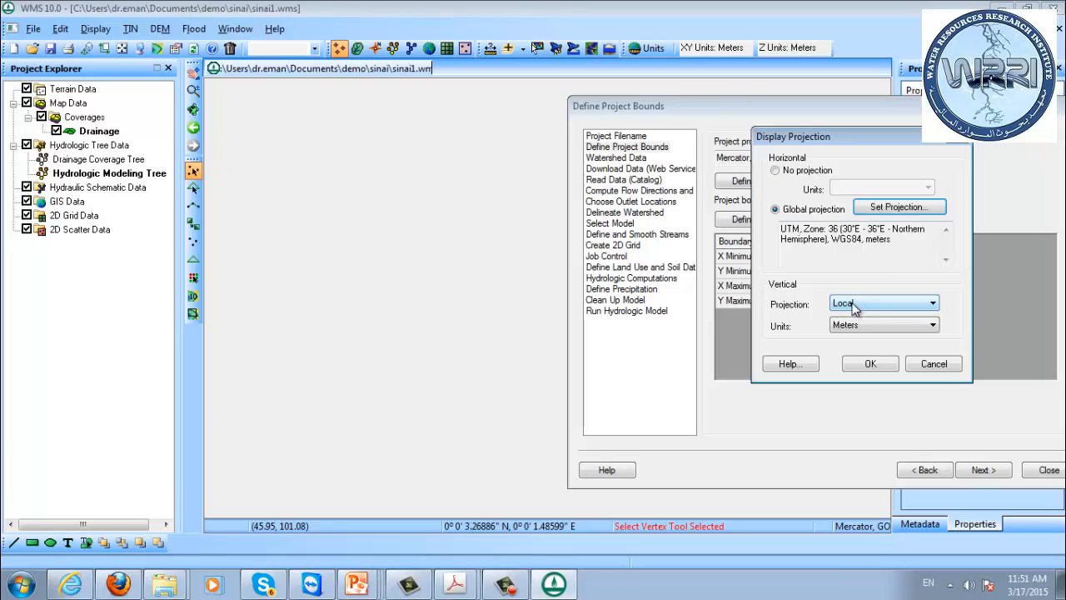
{"action": "left_click", "coordinate": [870, 364]}
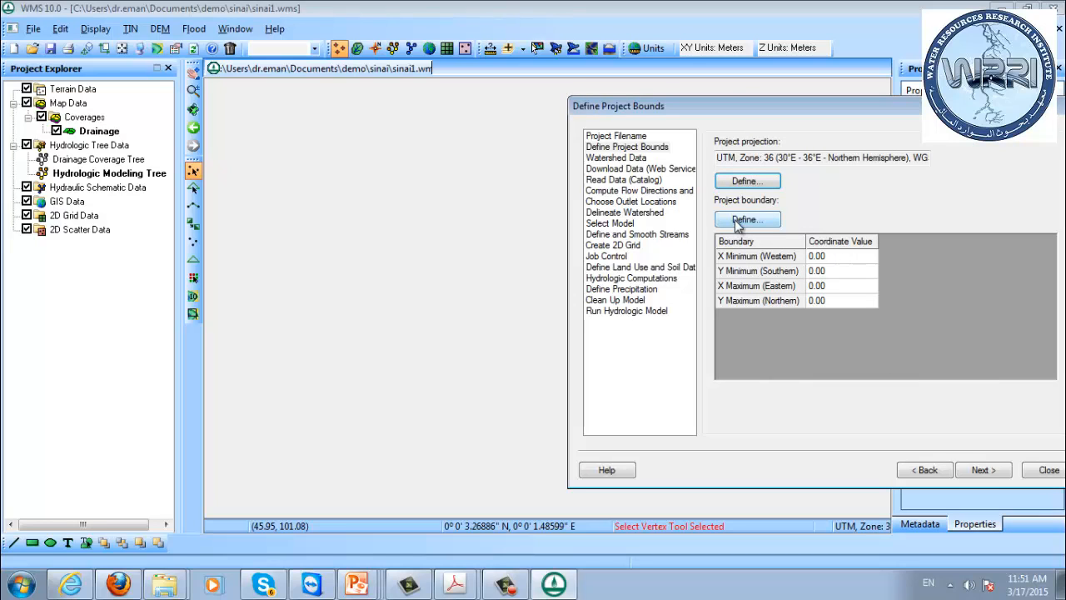
- Open the map locator for defining the project boundary, move it fully into view and leave its locator tool switched off
{"action": "left_click", "coordinate": [734, 220]}
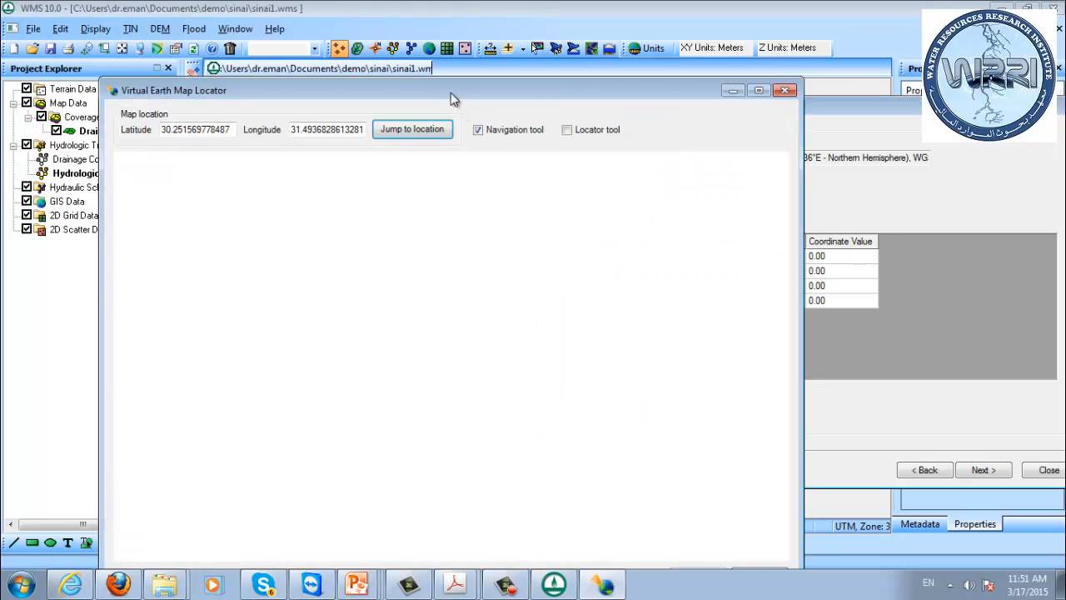
{"action": "left_click_drag", "start_coordinate": [450, 89], "coordinate": [459, 33]}
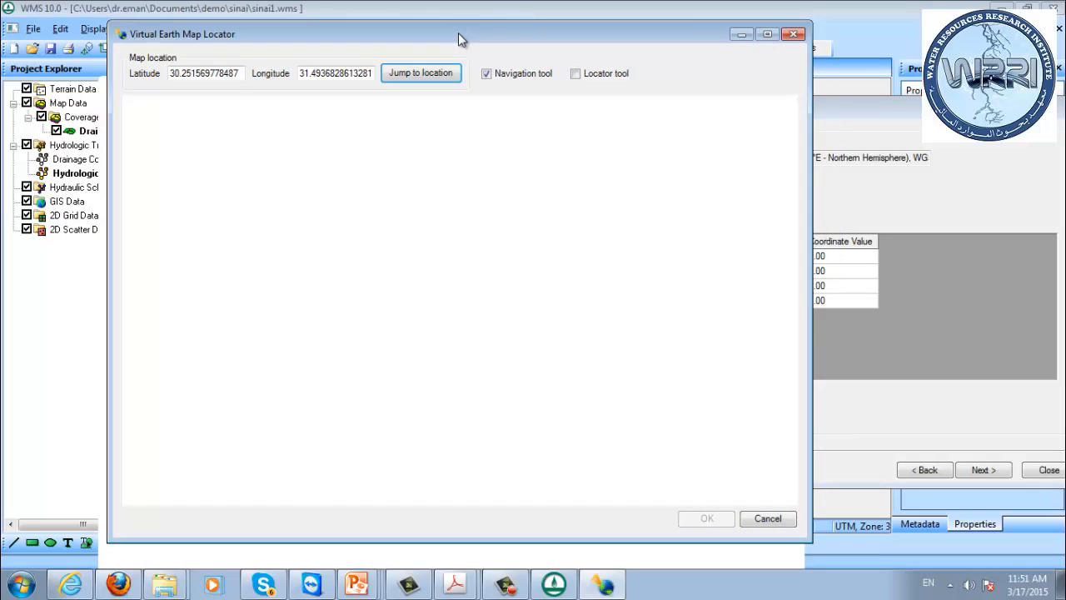
{"action": "left_click", "coordinate": [605, 77]}
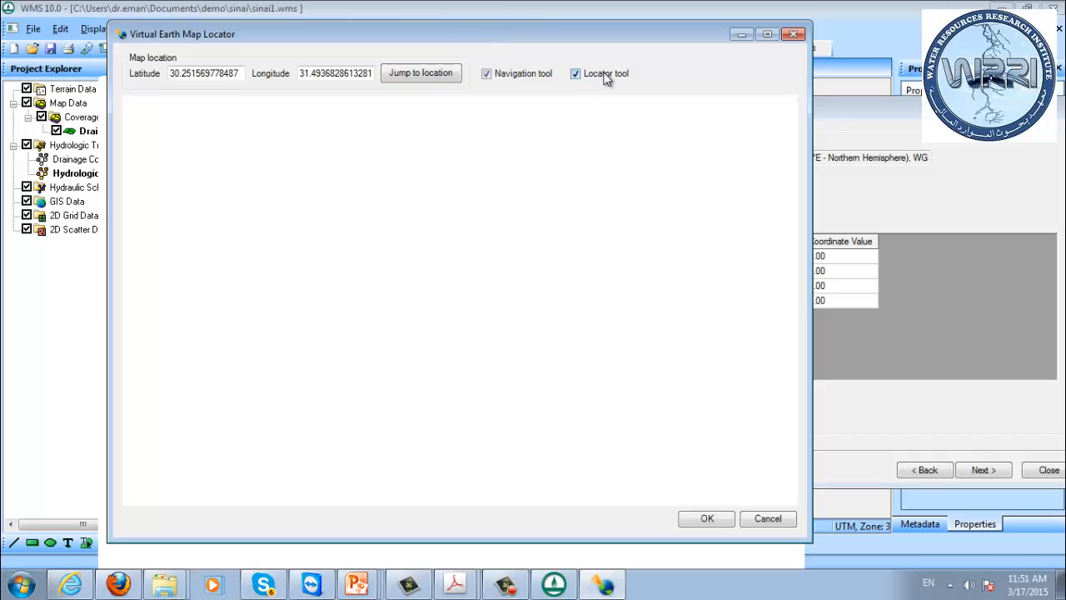
{"action": "left_click", "coordinate": [607, 77]}
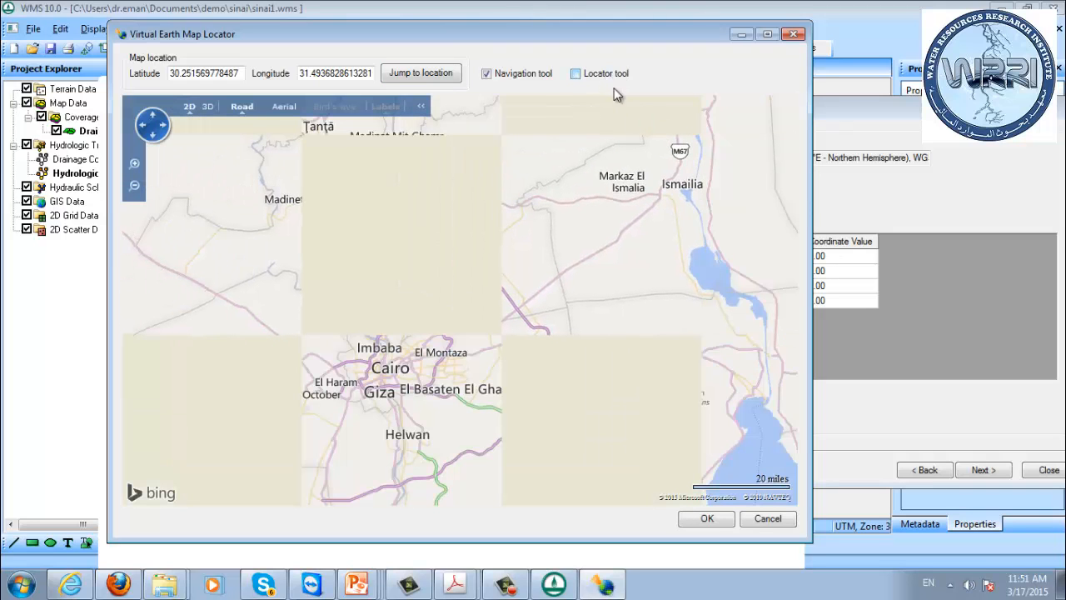
- Frame the southern tip of Sinai around Sharm ash Shaykh and Ras Mohammad National Park on the map and accept it as the project boundary
{"action": "left_click_drag", "start_coordinate": [735, 349], "coordinate": [432, 260]}
{"action": "left_click_drag", "start_coordinate": [602, 371], "coordinate": [198, 107]}
{"action": "left_click_drag", "start_coordinate": [503, 317], "coordinate": [534, 158]}
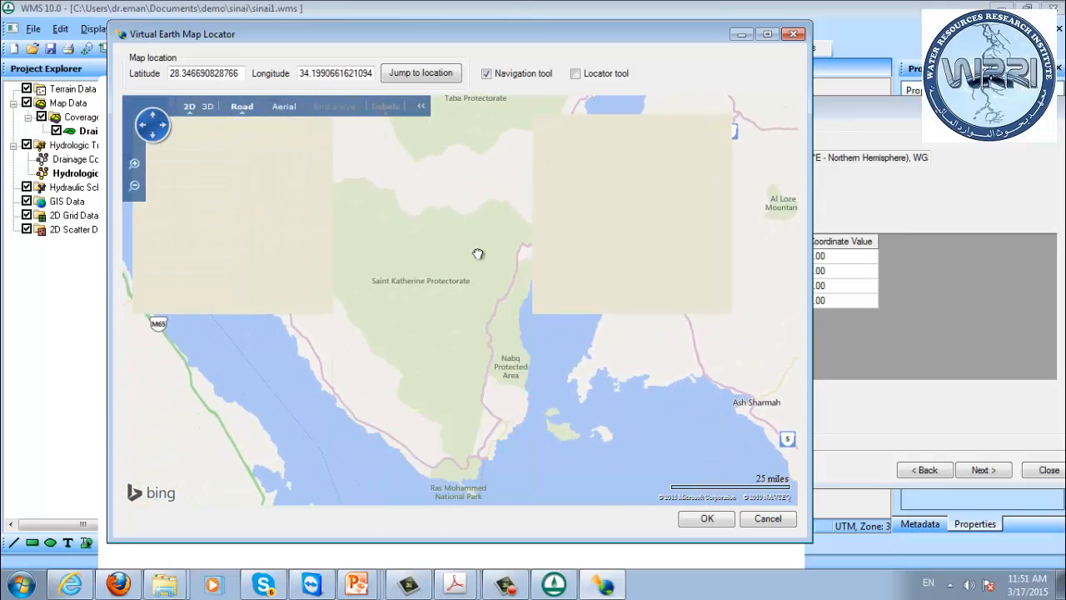
{"action": "left_click_drag", "start_coordinate": [536, 257], "coordinate": [624, 328]}
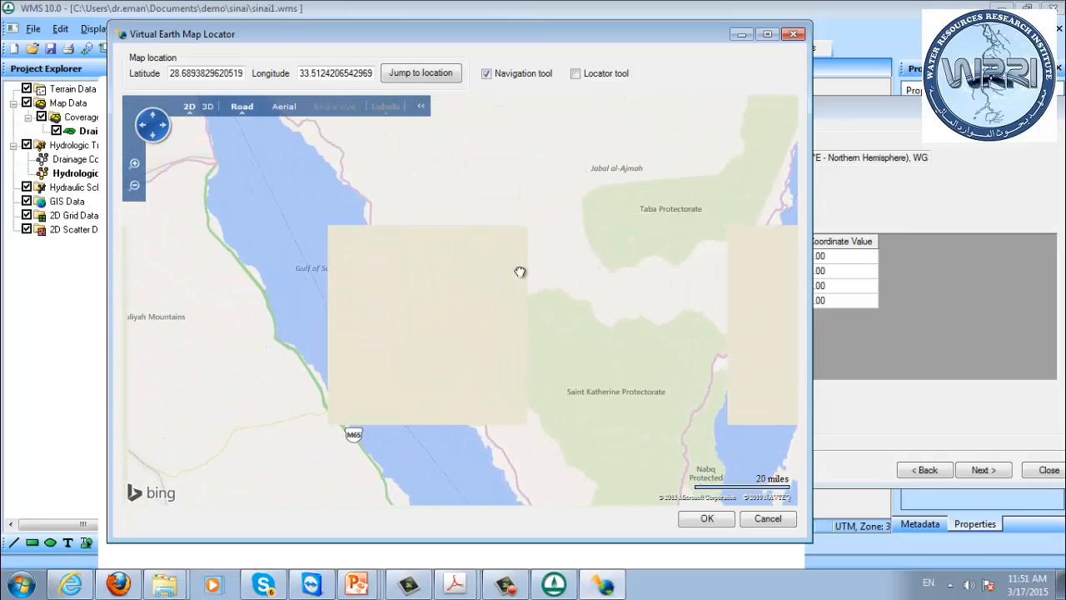
{"action": "left_click_drag", "start_coordinate": [488, 222], "coordinate": [395, 184]}
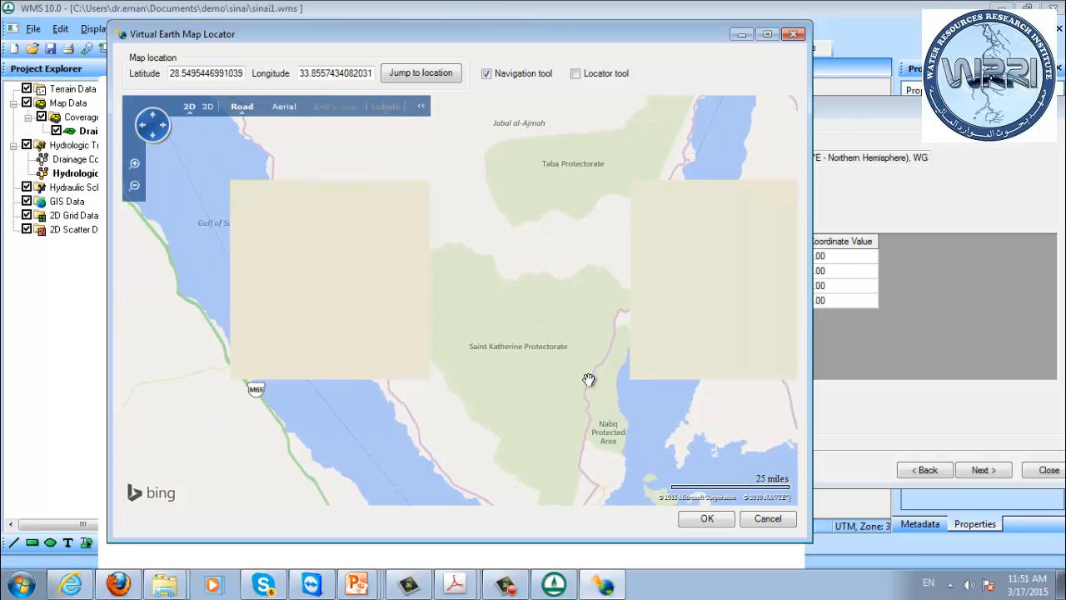
{"action": "left_click_drag", "start_coordinate": [588, 380], "coordinate": [477, 259]}
{"action": "scroll", "coordinate": [468, 361], "scroll_direction": "up", "scroll_amount": 1}
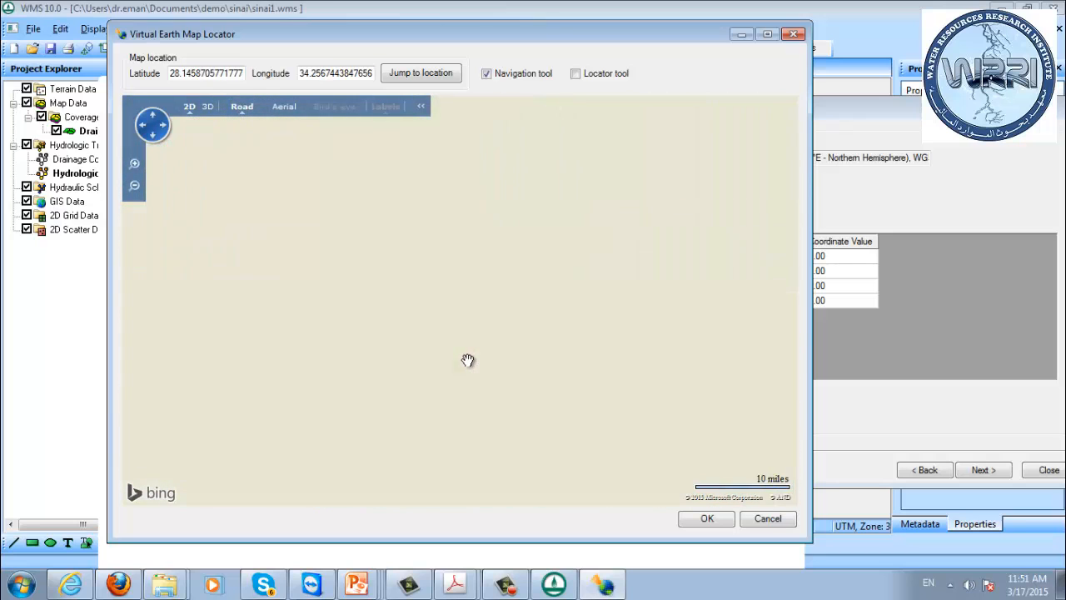
{"action": "left_click_drag", "start_coordinate": [473, 381], "coordinate": [477, 194]}
{"action": "left_click_drag", "start_coordinate": [509, 322], "coordinate": [444, 293]}
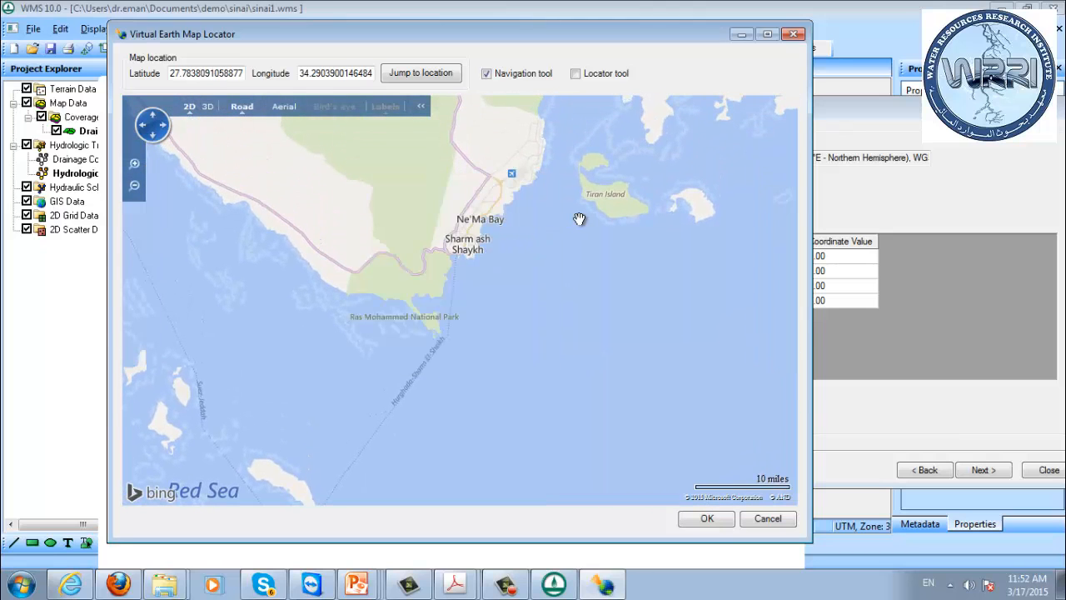
{"action": "left_click_drag", "start_coordinate": [578, 219], "coordinate": [591, 283]}
{"action": "left_click", "coordinate": [707, 519]}
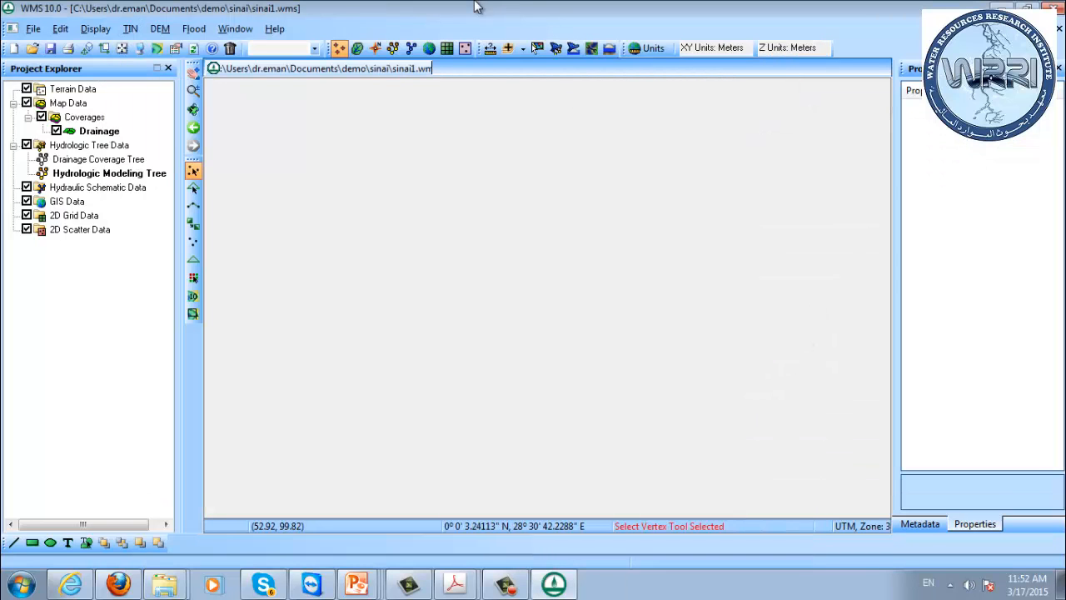
- Go on to the watershed data, enable web services as a data source and select the SRTM world elevation data for download
{"action": "left_click", "coordinate": [997, 472]}
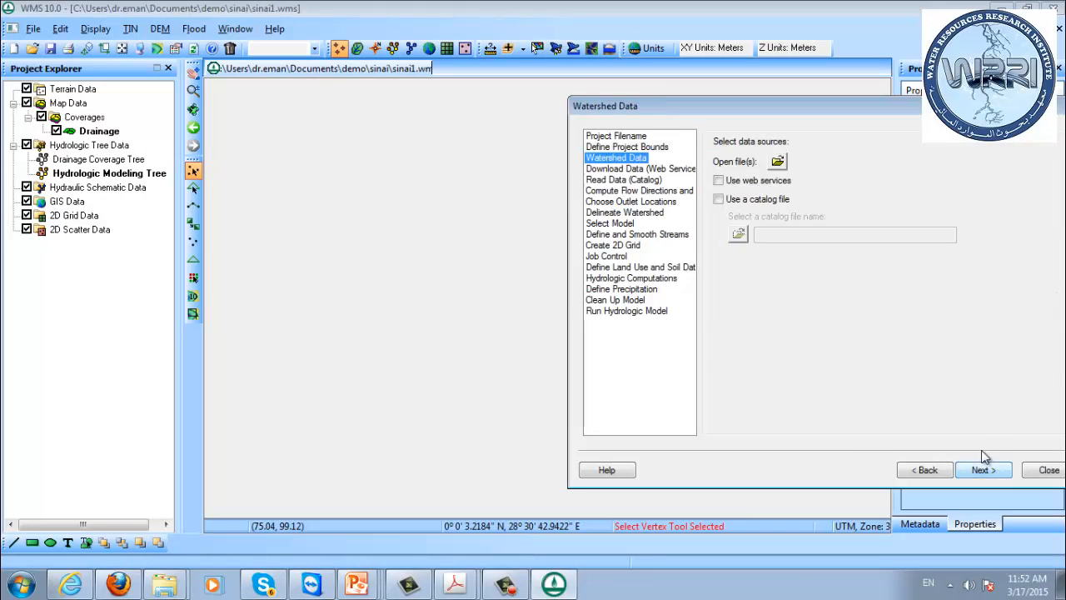
{"action": "left_click", "coordinate": [748, 183]}
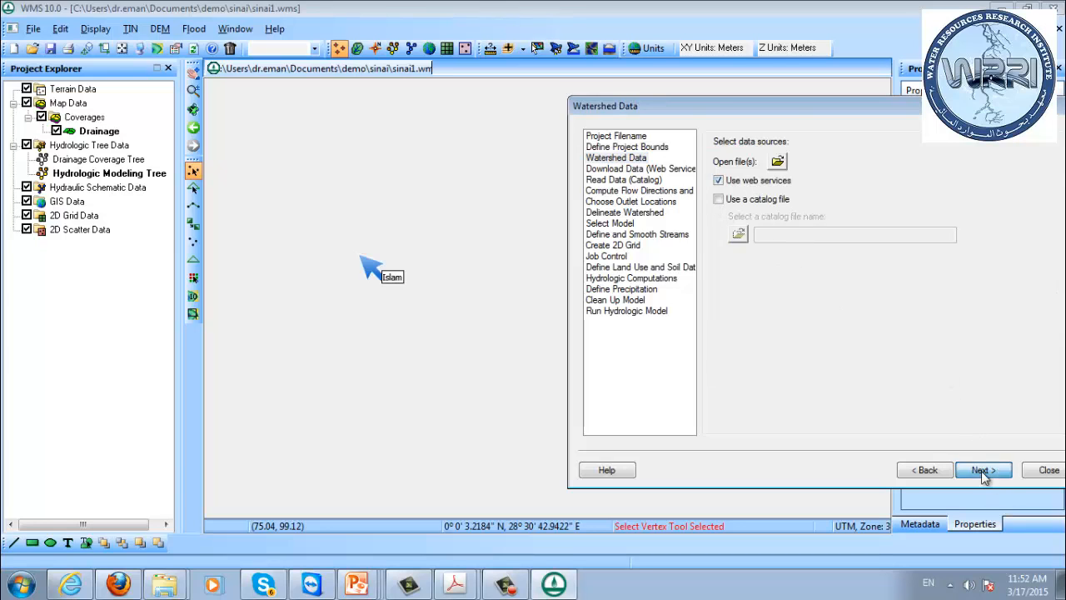
{"action": "left_click", "coordinate": [983, 470]}
{"action": "left_click", "coordinate": [723, 205]}
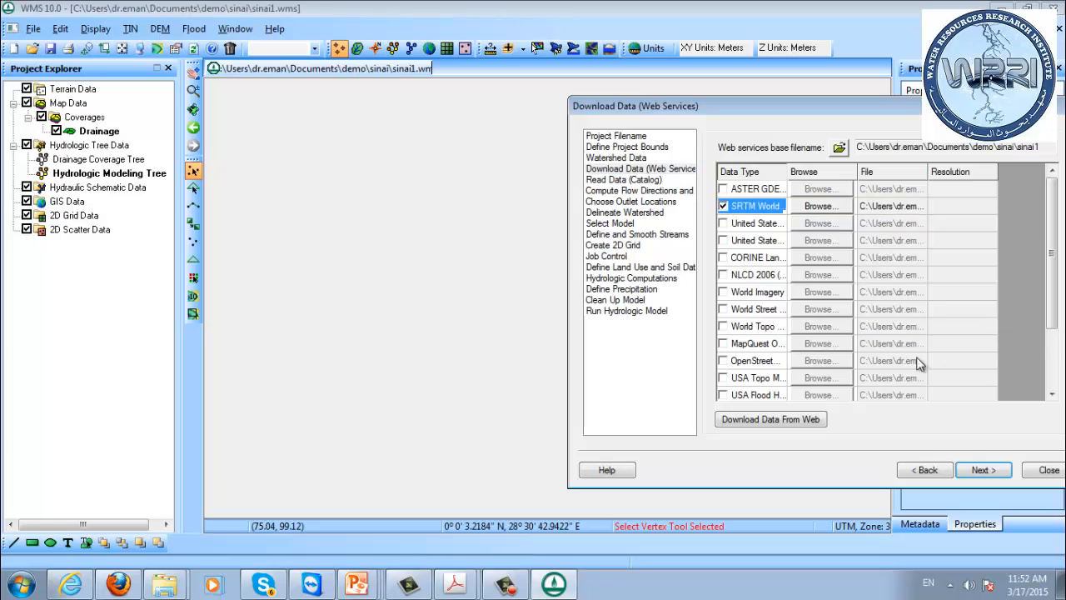
{"action": "left_click_drag", "start_coordinate": [1054, 280], "coordinate": [1055, 343]}
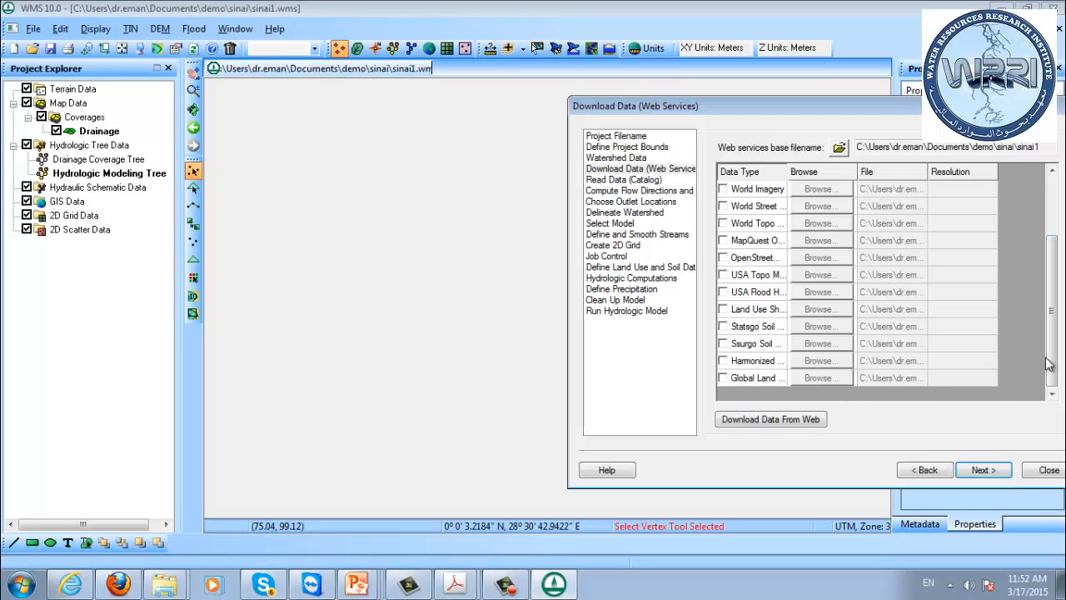
{"action": "left_click_drag", "start_coordinate": [1051, 350], "coordinate": [1051, 289]}
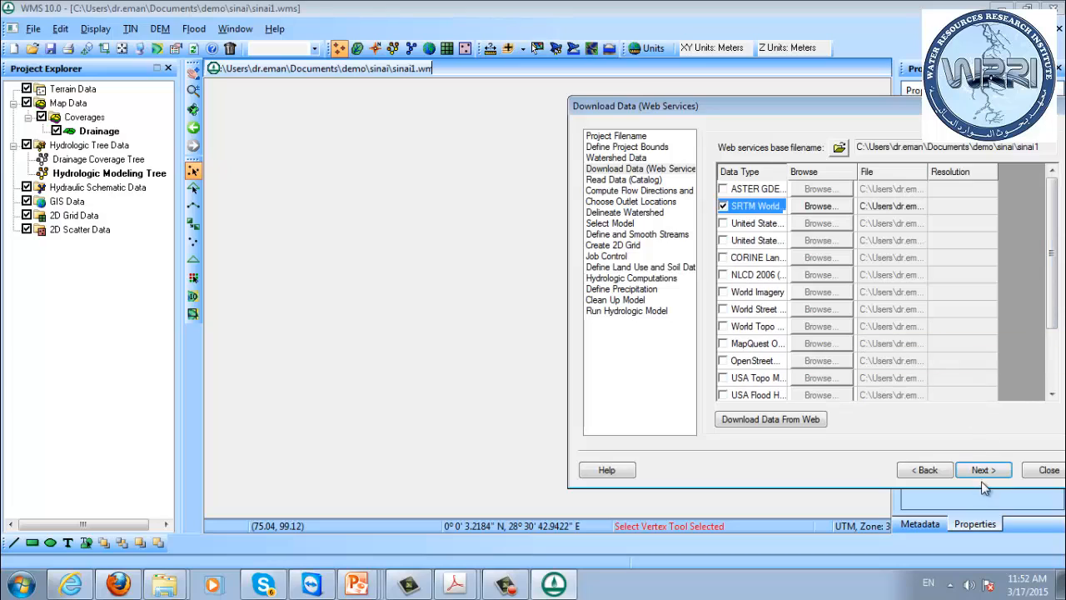
- Download the selected SRTM elevation data from the web with a DEM cell size of 200 m
{"action": "left_click", "coordinate": [760, 421]}
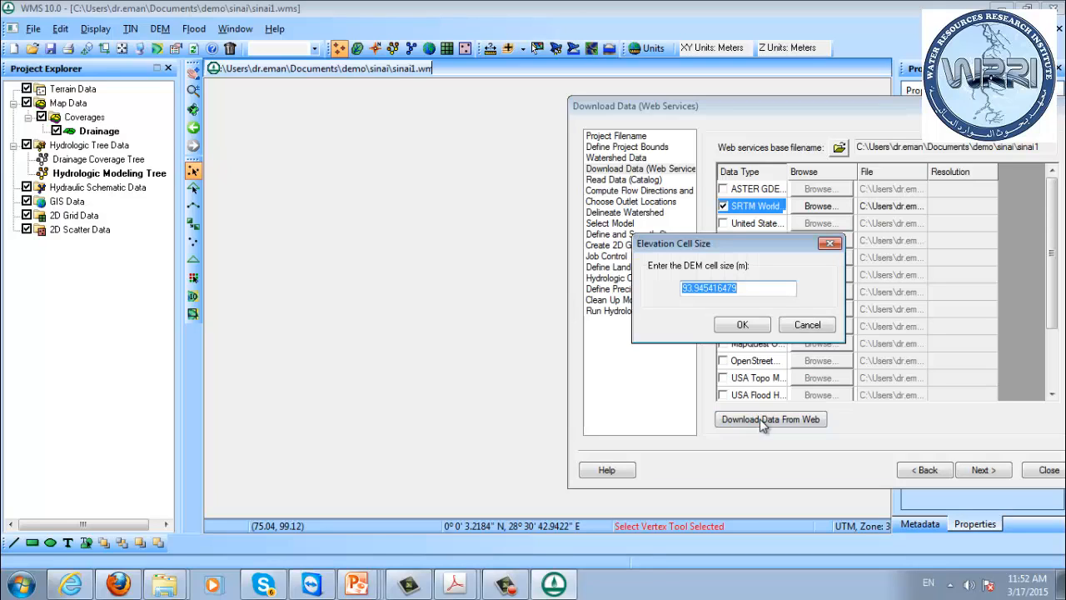
{"action": "type", "text": "200"}
{"action": "key", "text": "Return"}
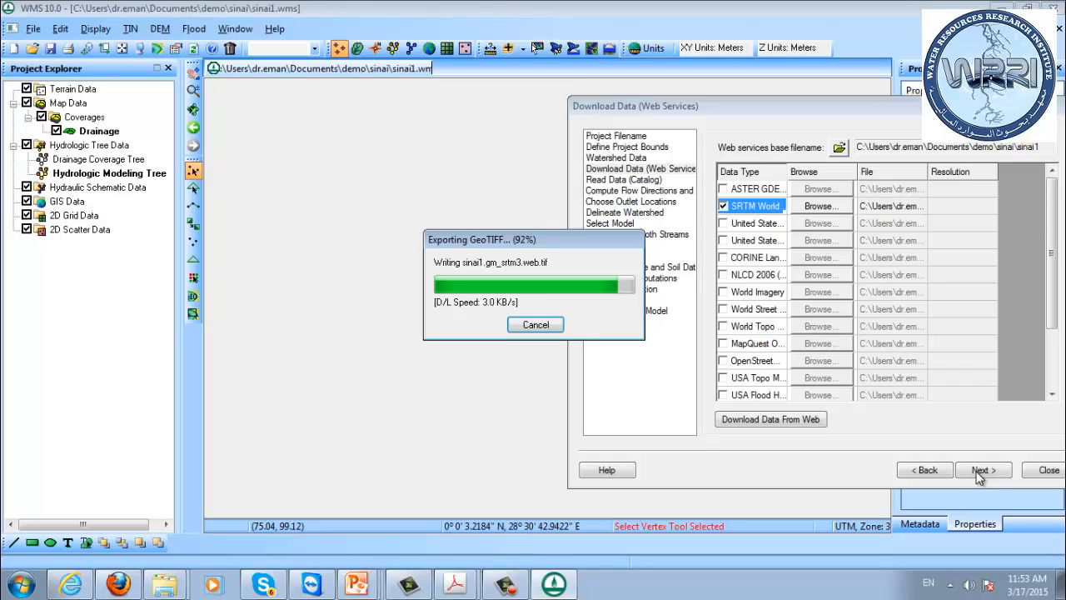
- Return to the watershed data page and open the land use shapefile wLandUse_bl208.shp from the demo\egypt\test.geolanduse.web (3) folder
{"action": "left_click", "coordinate": [927, 472]}
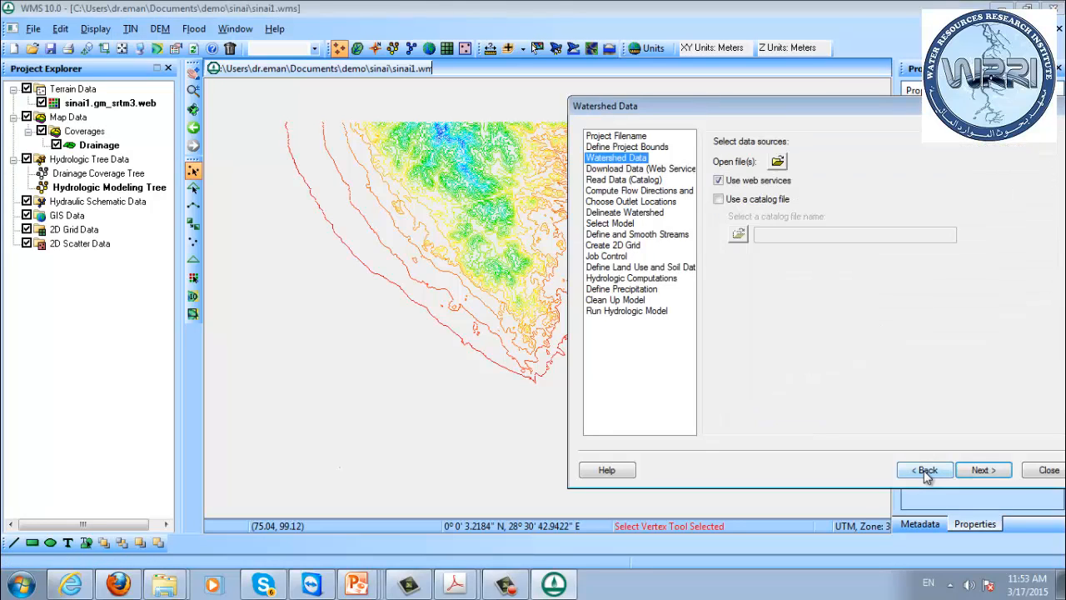
{"action": "left_click", "coordinate": [786, 161]}
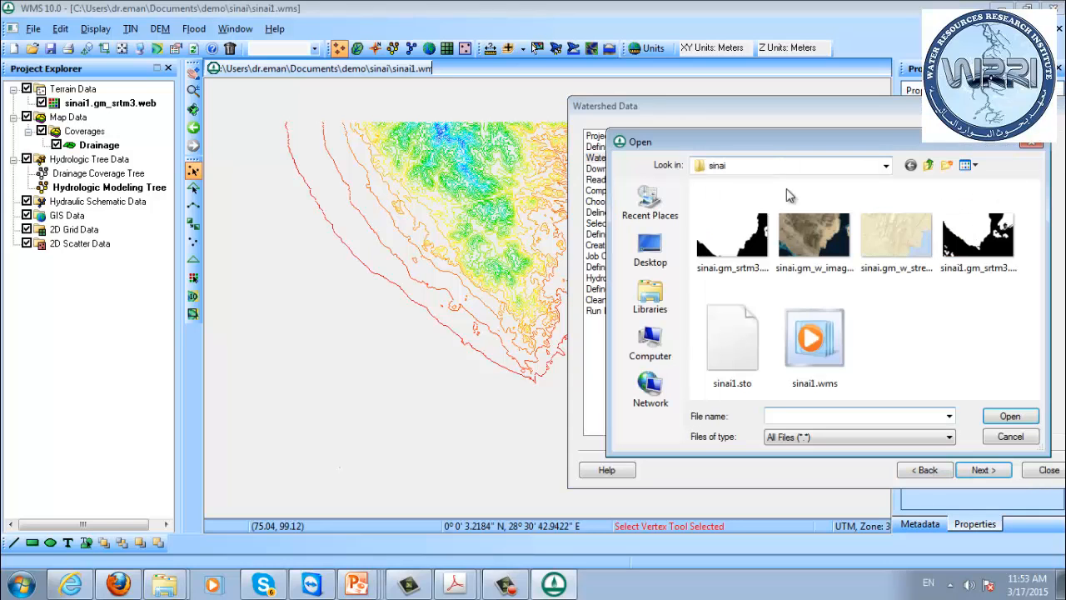
{"action": "left_click", "coordinate": [928, 165]}
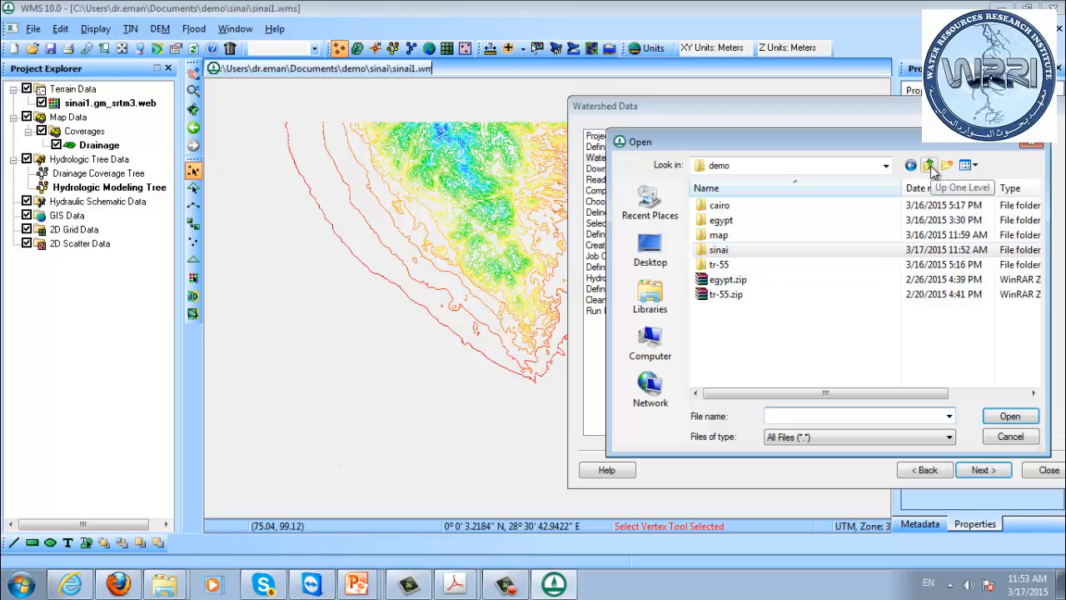
{"action": "left_click", "coordinate": [932, 165]}
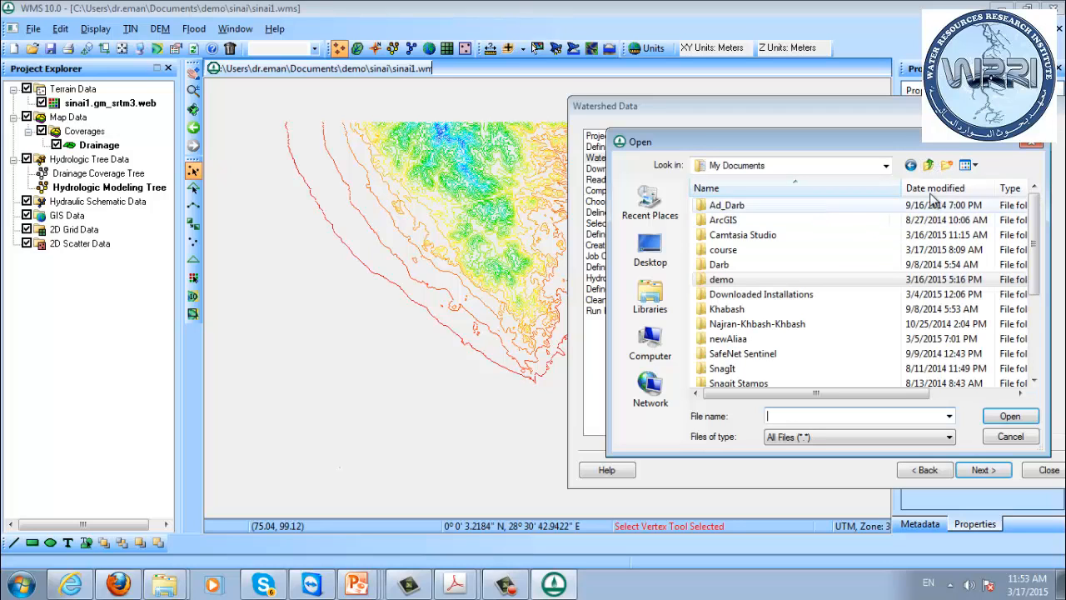
{"action": "double_click", "coordinate": [722, 279]}
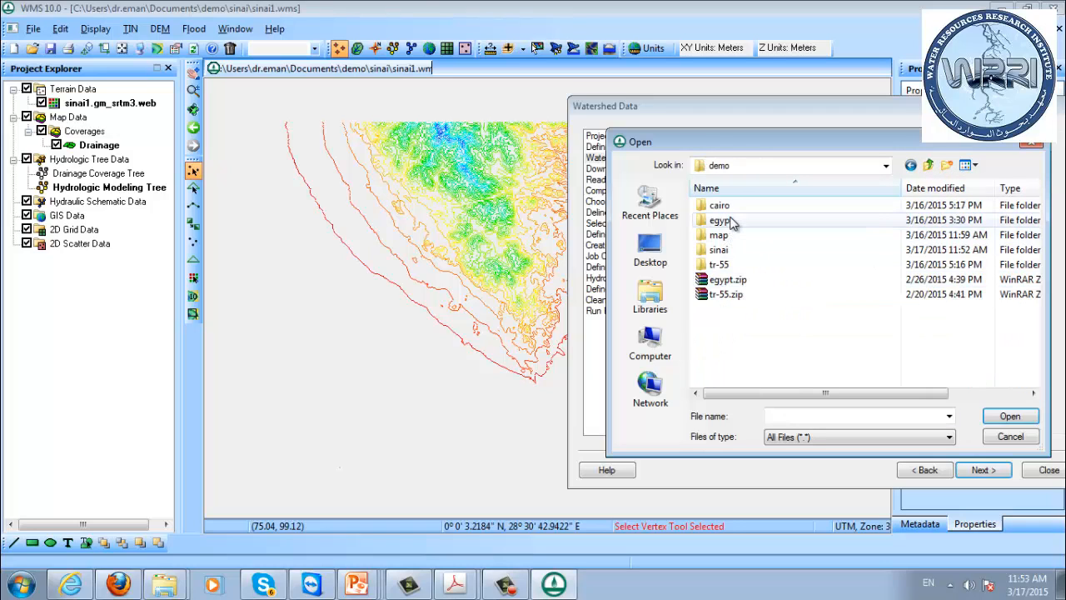
{"action": "double_click", "coordinate": [723, 221]}
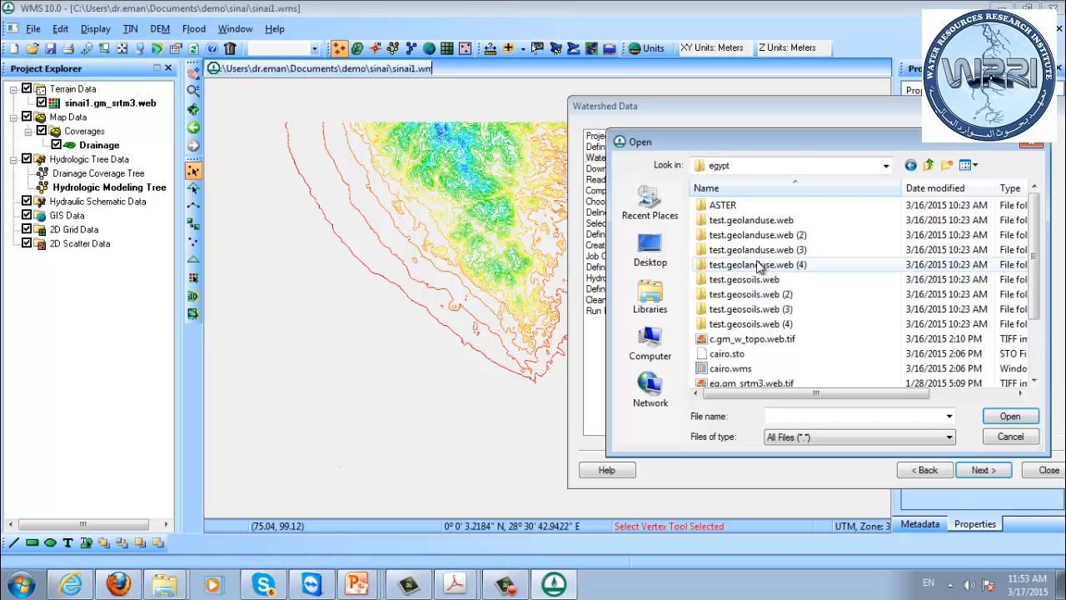
{"action": "double_click", "coordinate": [756, 250]}
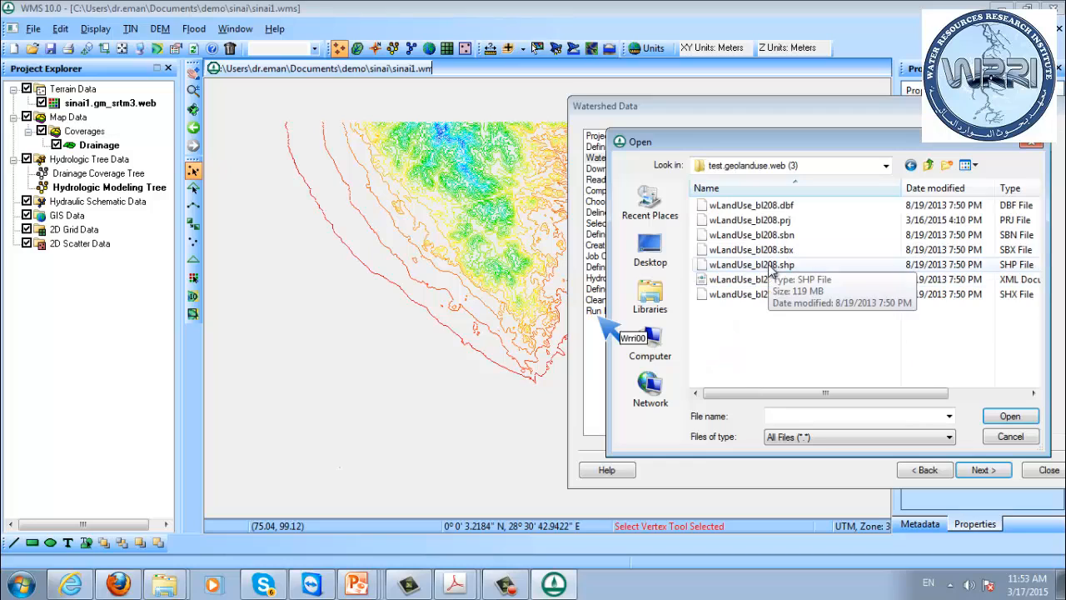
{"action": "left_click", "coordinate": [769, 267]}
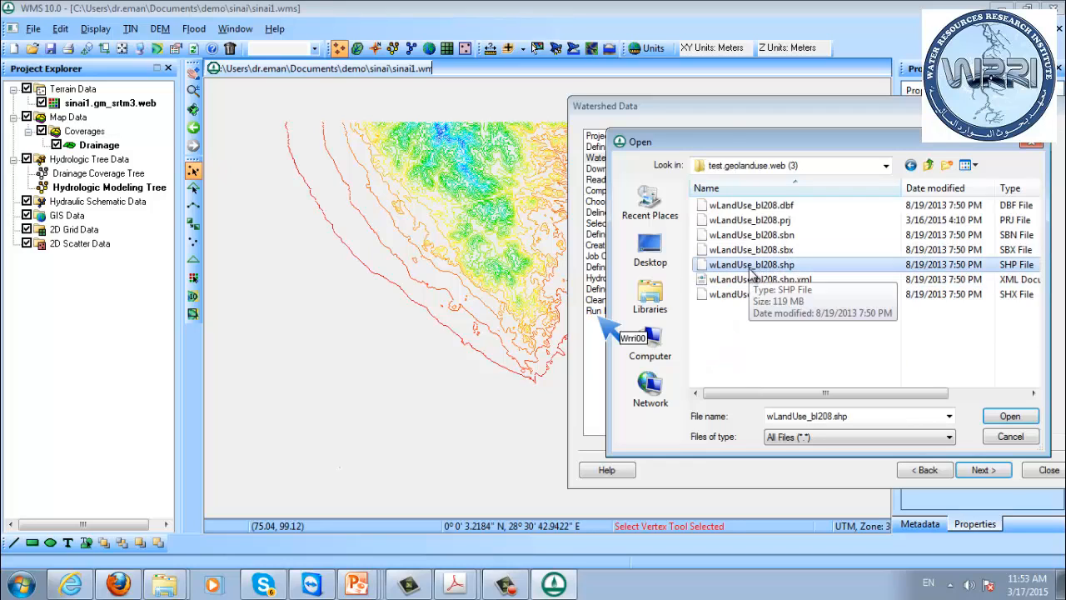
{"action": "double_click", "coordinate": [751, 267]}
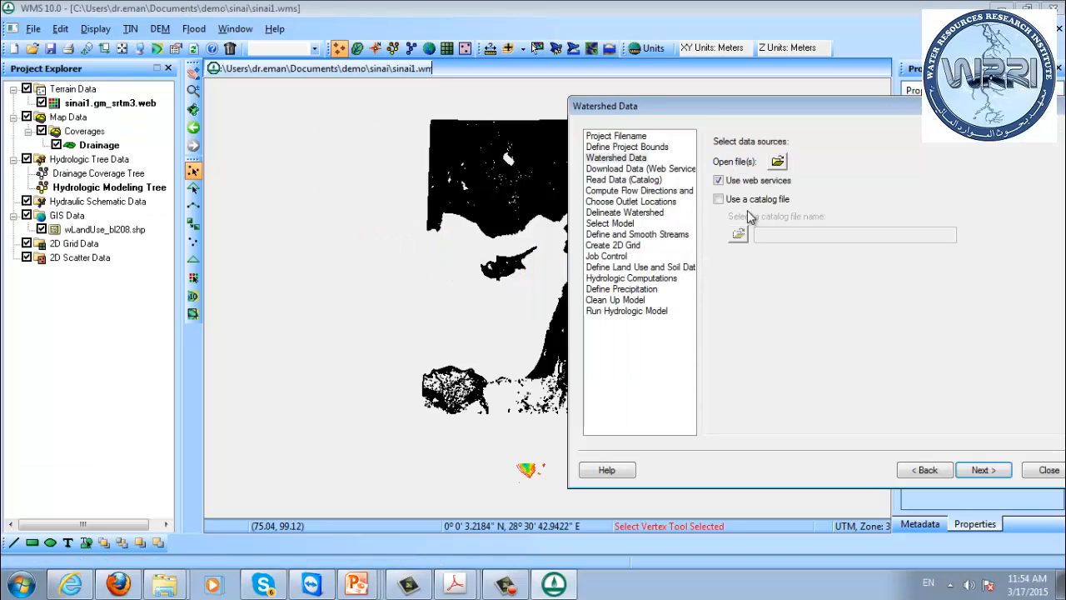
- Add the land use shapefile wLandUse_bl209.shp from the egypt folder's test.geolanduse.web (4) subfolder
{"action": "left_click", "coordinate": [777, 162]}
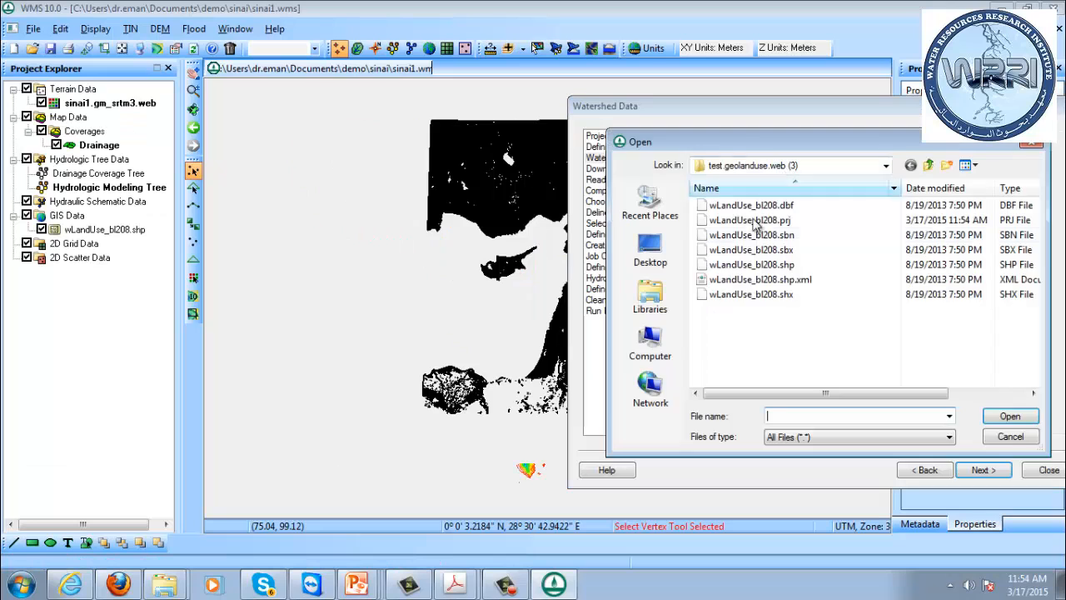
{"action": "left_click", "coordinate": [929, 165]}
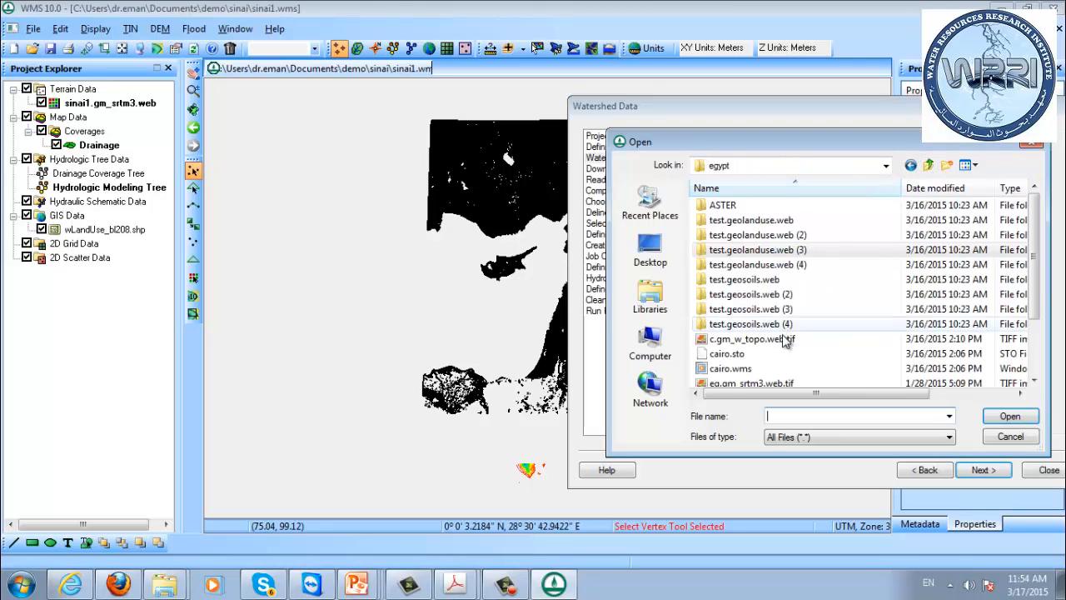
{"action": "double_click", "coordinate": [753, 265]}
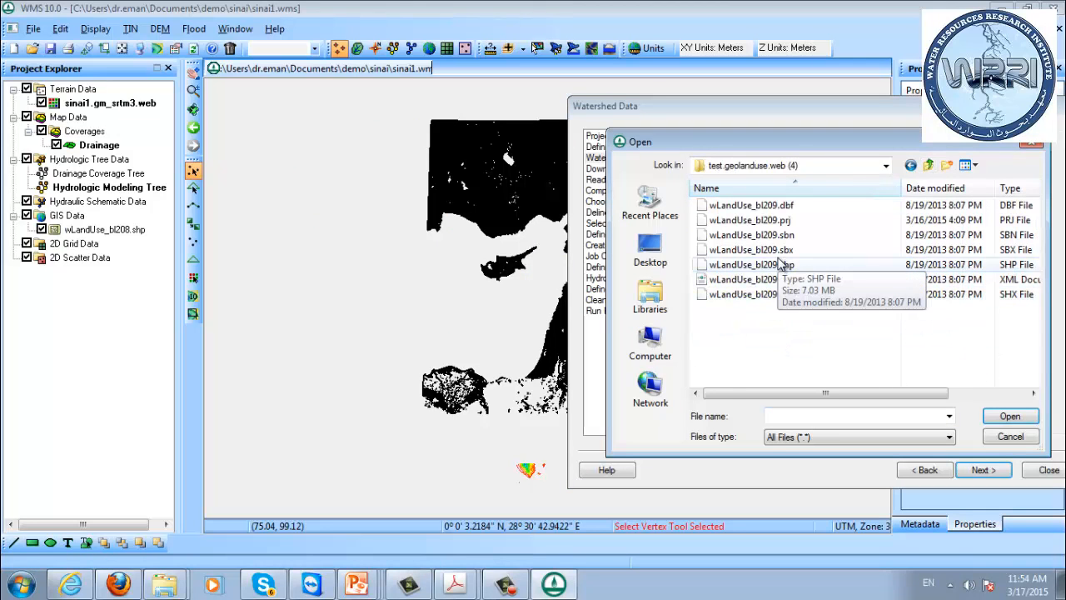
{"action": "double_click", "coordinate": [779, 265]}
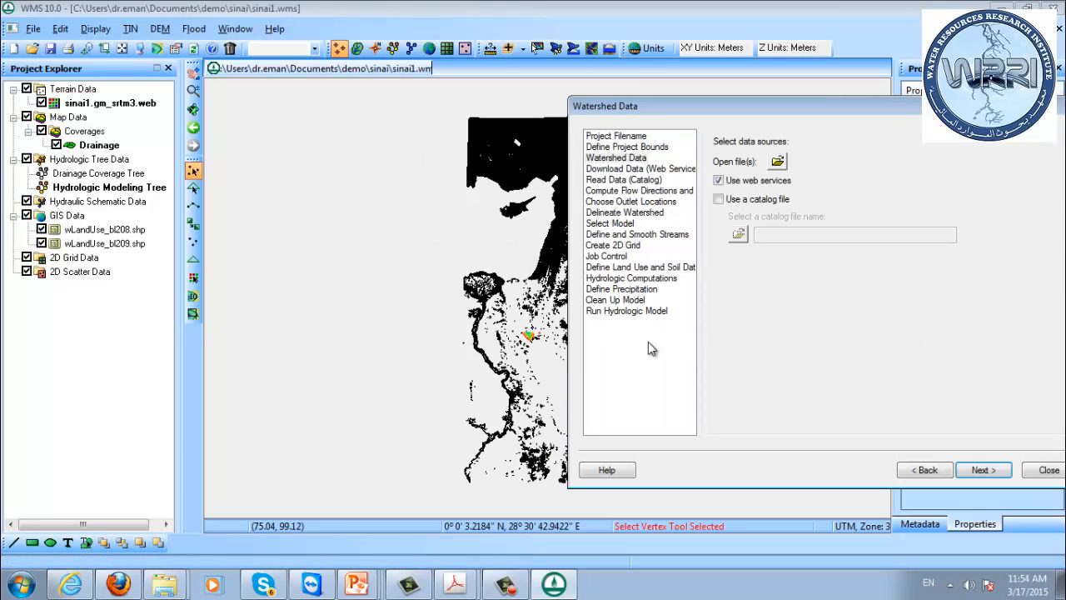
- Add the soil shapefile wSoil_bl209.shp from the test.geosoils.web (4) folder and continue to the web services download page
{"action": "left_click", "coordinate": [778, 162]}
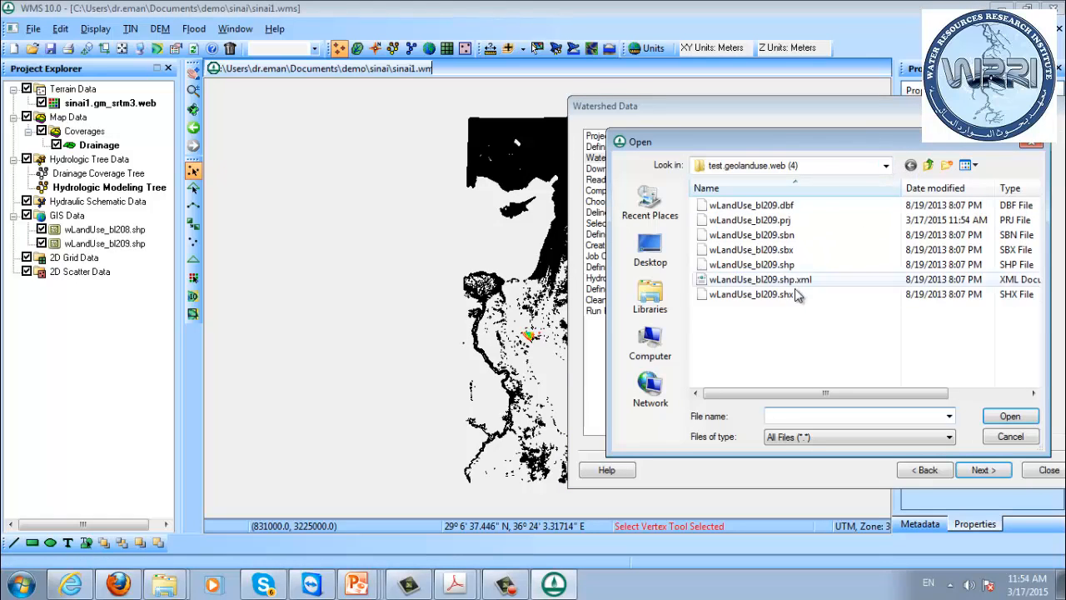
{"action": "left_click", "coordinate": [927, 165]}
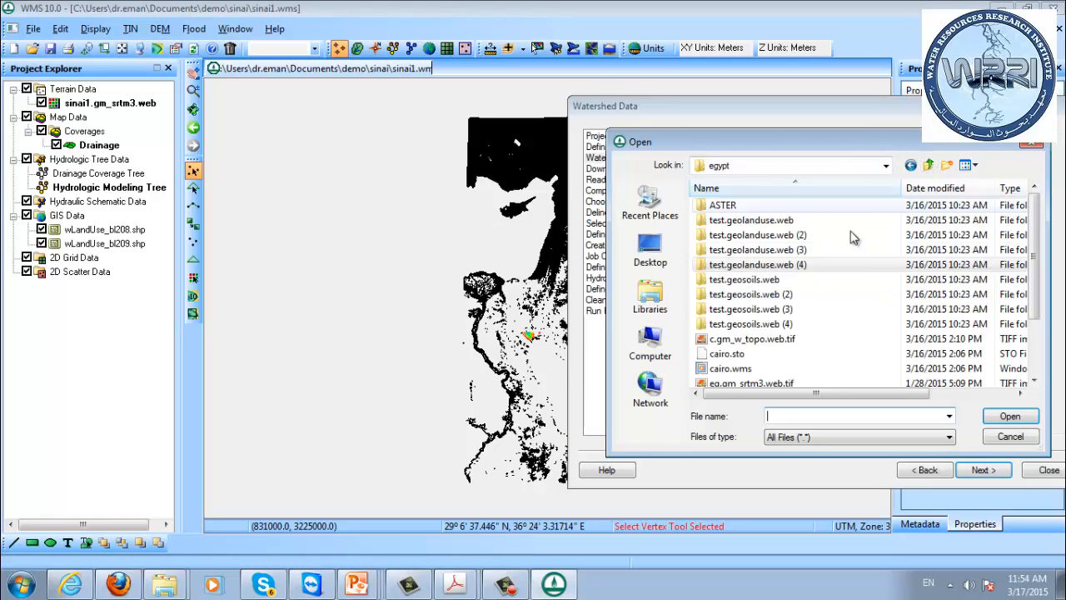
{"action": "double_click", "coordinate": [781, 326]}
{"action": "double_click", "coordinate": [772, 264]}
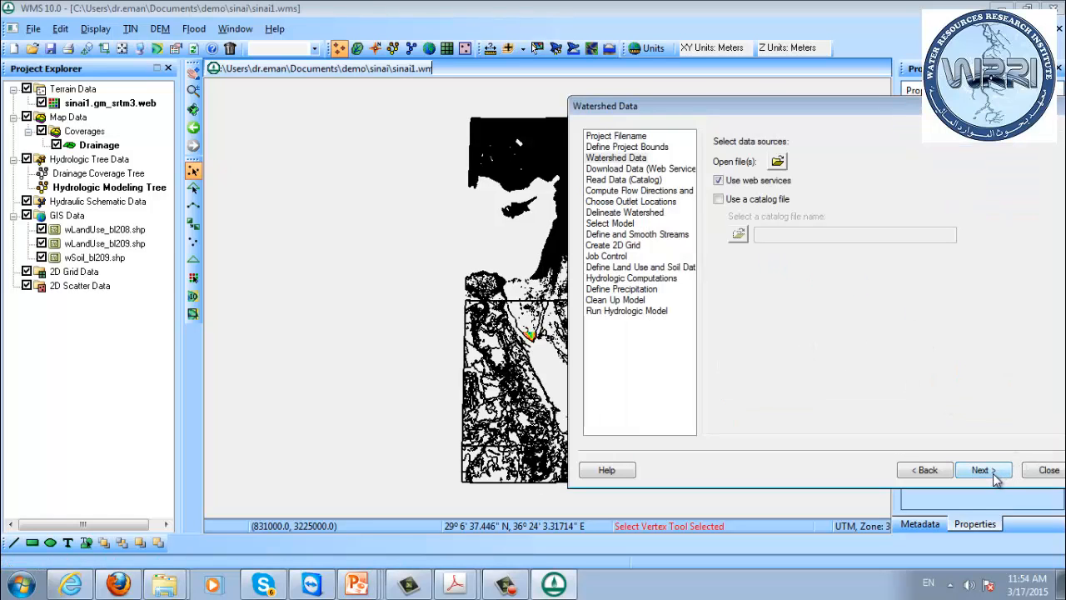
{"action": "left_click_drag", "start_coordinate": [794, 109], "coordinate": [792, 65]}
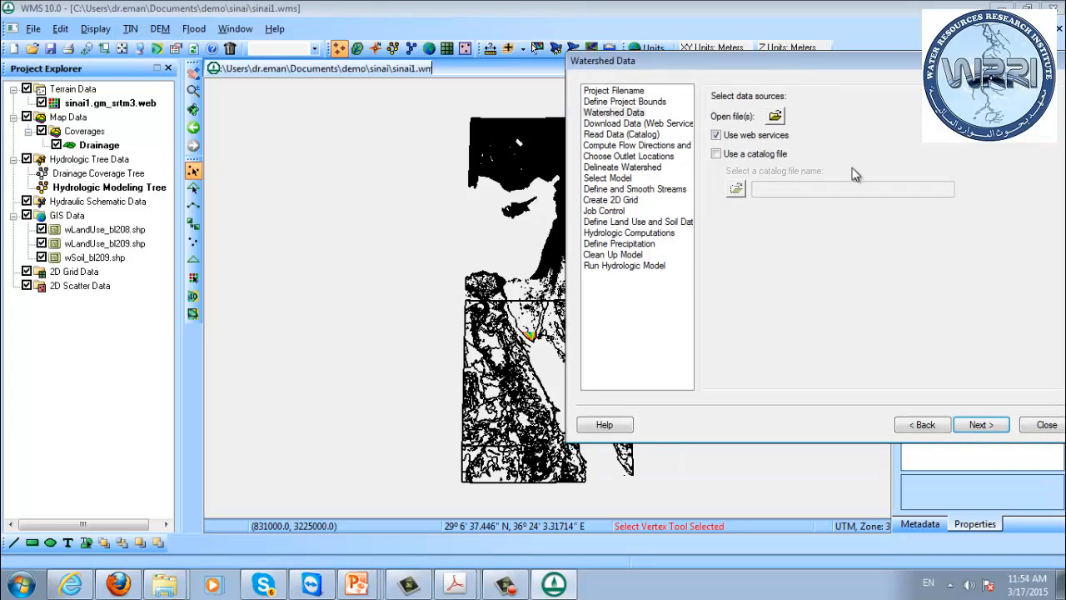
{"action": "left_click", "coordinate": [983, 424]}
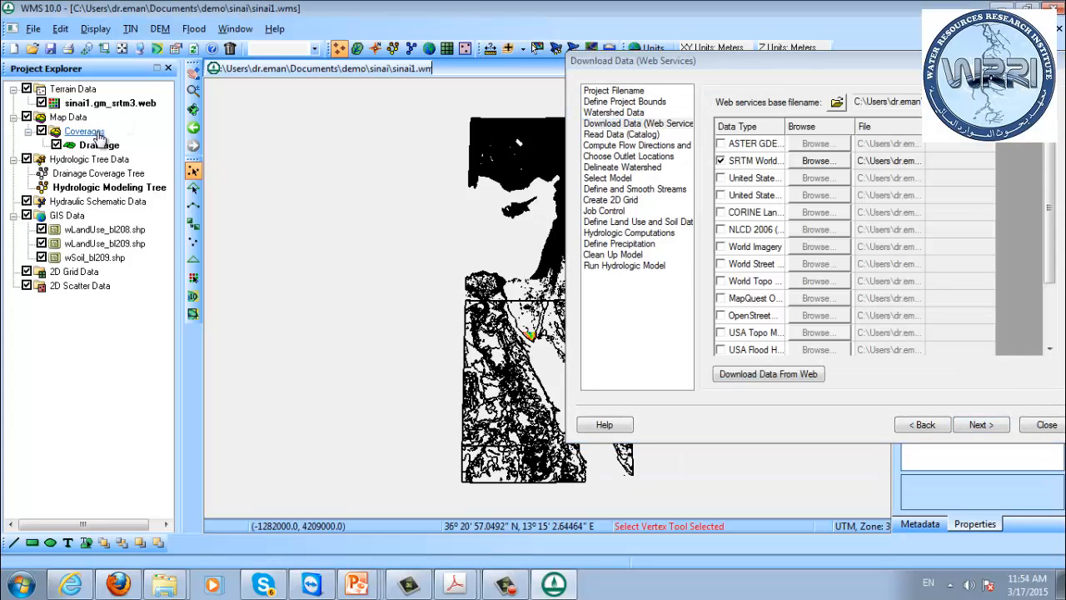
- Zoom the map to the sinai1.gm_srtm3.web elevation layer and continue the wizard to the flow directions and accumulations page
{"action": "left_click", "coordinate": [134, 102]}
{"action": "right_click", "coordinate": [119, 106]}
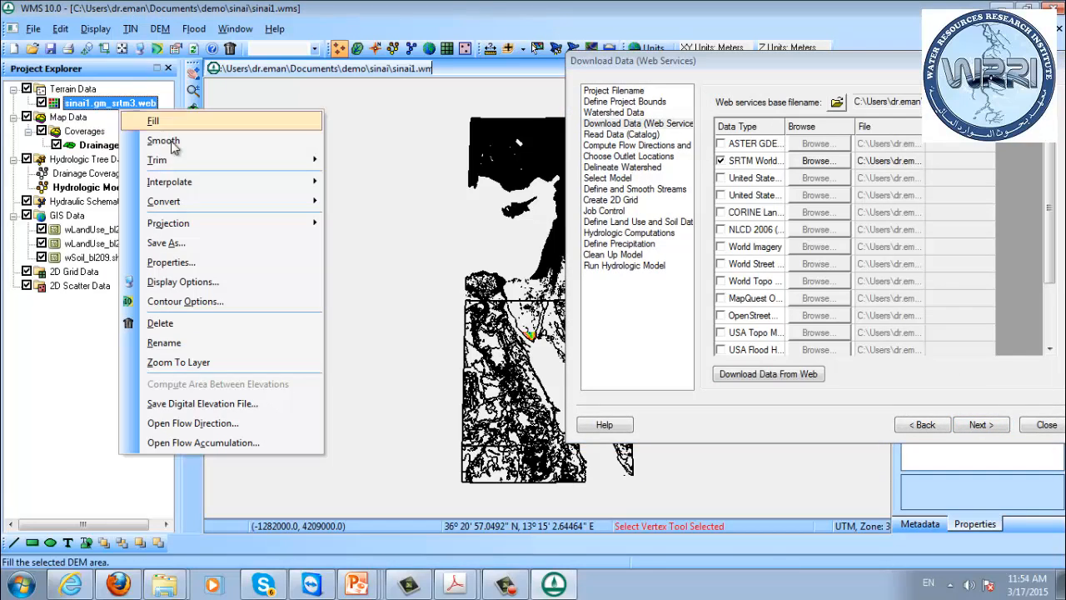
{"action": "left_click", "coordinate": [231, 363]}
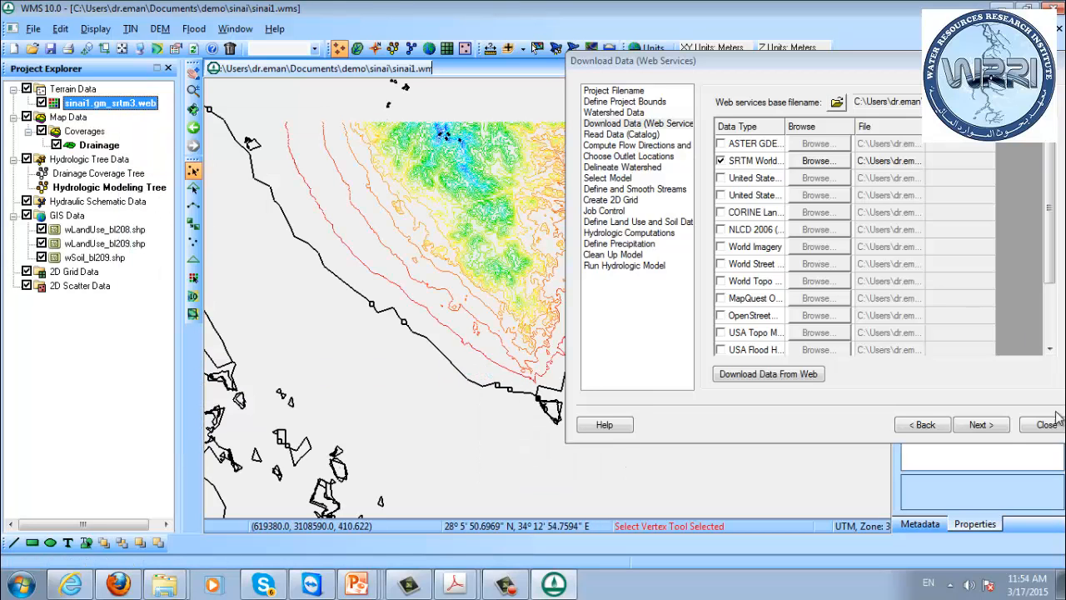
{"action": "left_click", "coordinate": [983, 426]}
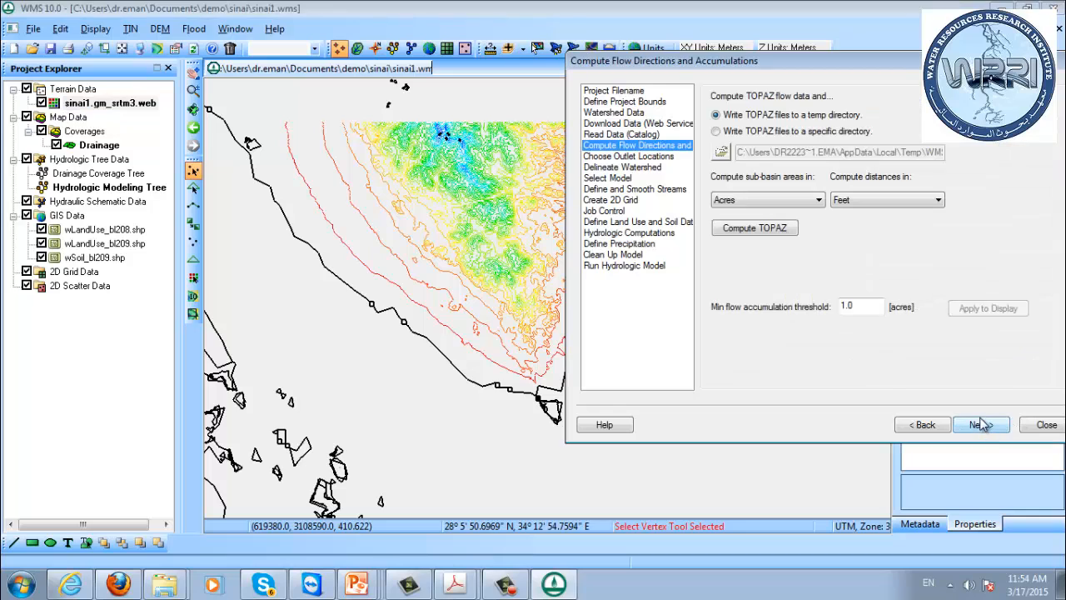
- Compute the TOPAZ flow data with sub-basin areas in square kilometers and distances in meters, then close the model run
{"action": "left_click", "coordinate": [756, 197]}
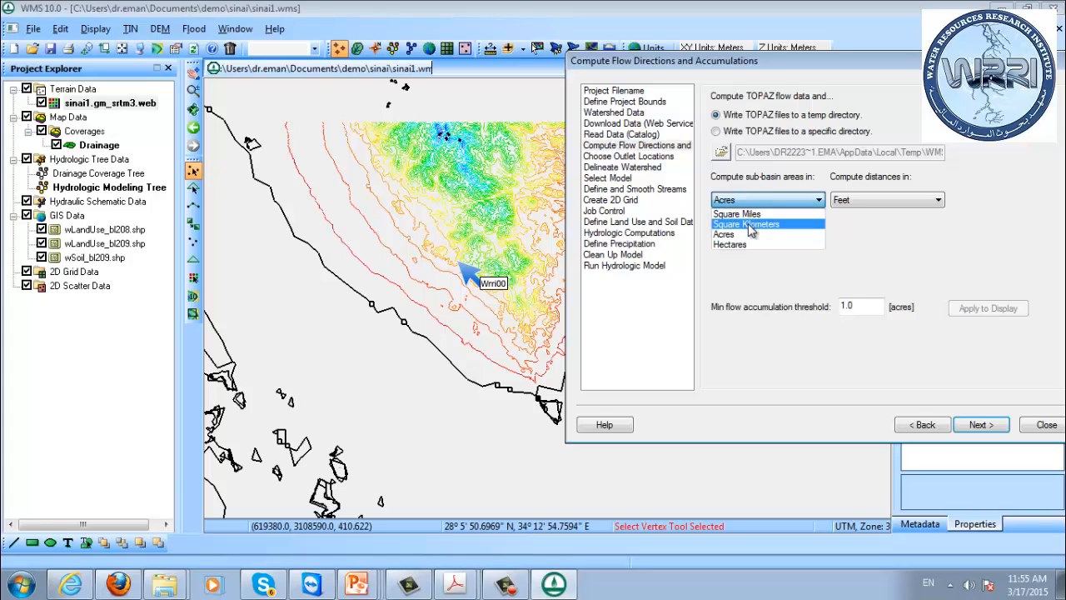
{"action": "left_click", "coordinate": [750, 225]}
{"action": "left_click", "coordinate": [854, 203]}
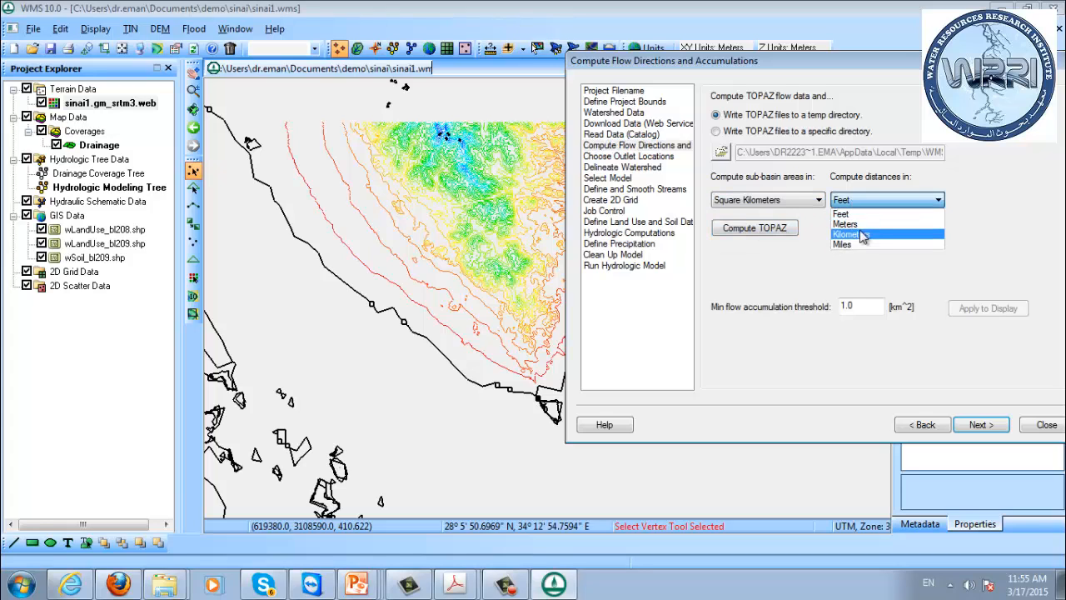
{"action": "left_click", "coordinate": [847, 224]}
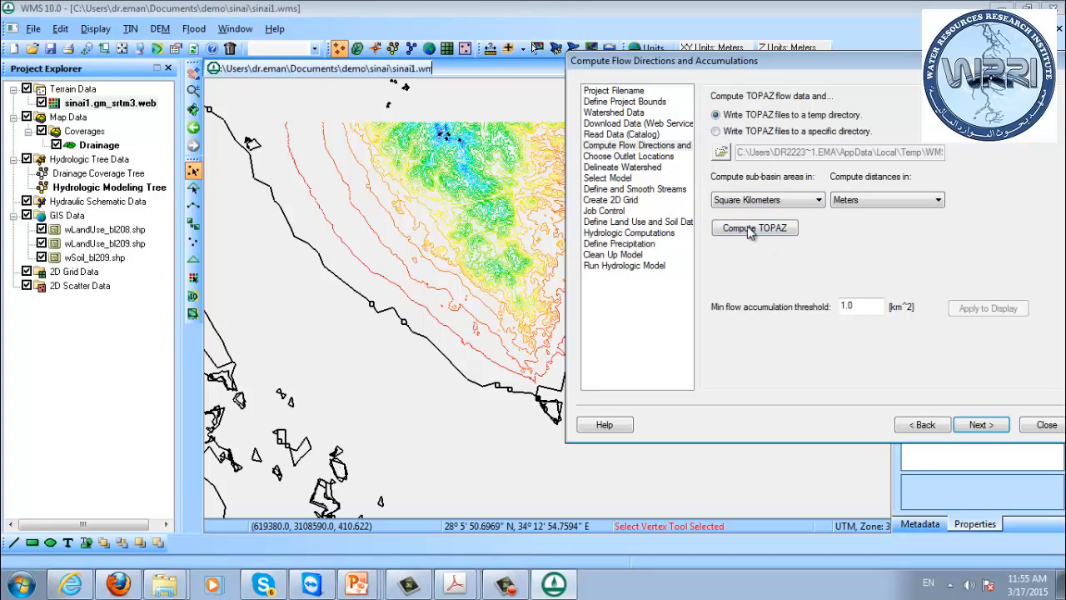
{"action": "left_click", "coordinate": [750, 231]}
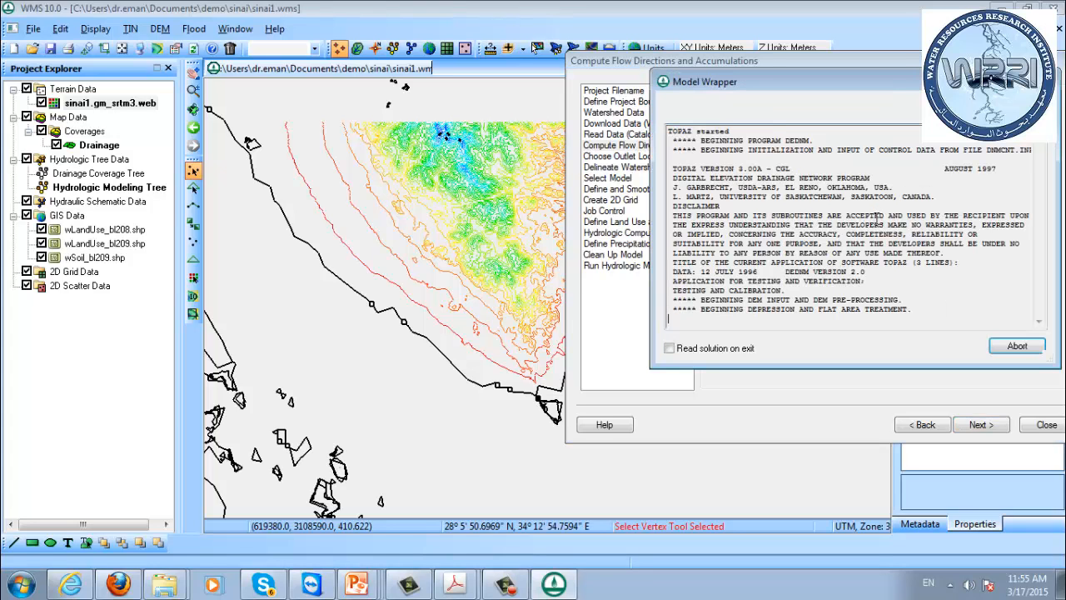
{"action": "left_click", "coordinate": [1016, 346]}
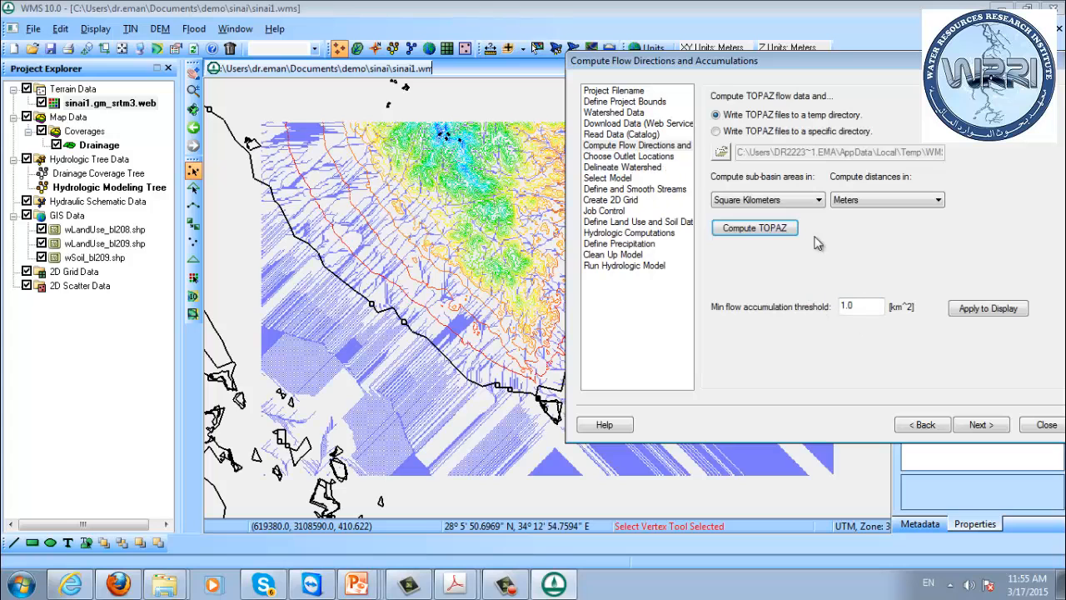
- Set the minimum flow accumulation threshold to 50 km^2 and apply it to the displayed stream network
{"action": "left_click_drag", "start_coordinate": [717, 72], "coordinate": [847, 98]}
{"action": "double_click", "coordinate": [1003, 337]}
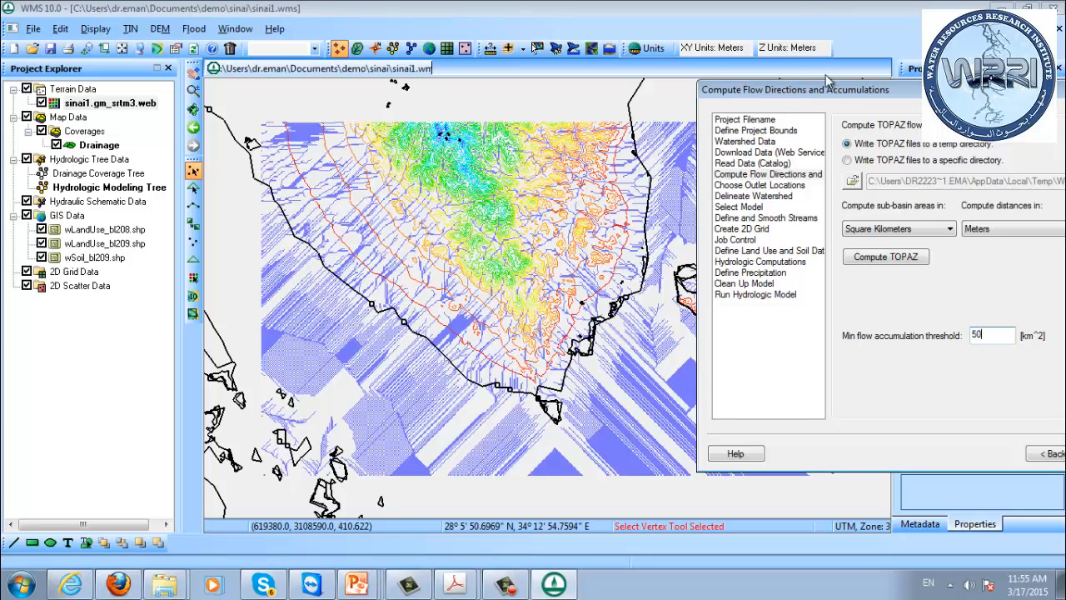
{"action": "left_click_drag", "start_coordinate": [836, 90], "coordinate": [952, 102]}
{"action": "left_click", "coordinate": [986, 327]}
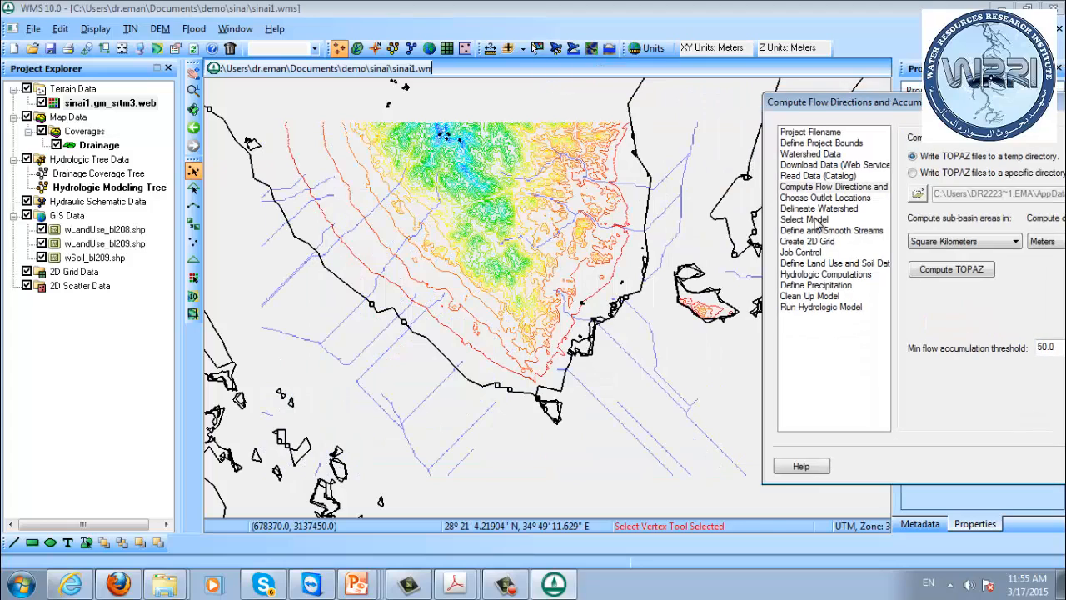
{"action": "scroll", "coordinate": [489, 328], "scroll_direction": "up", "scroll_amount": 4}
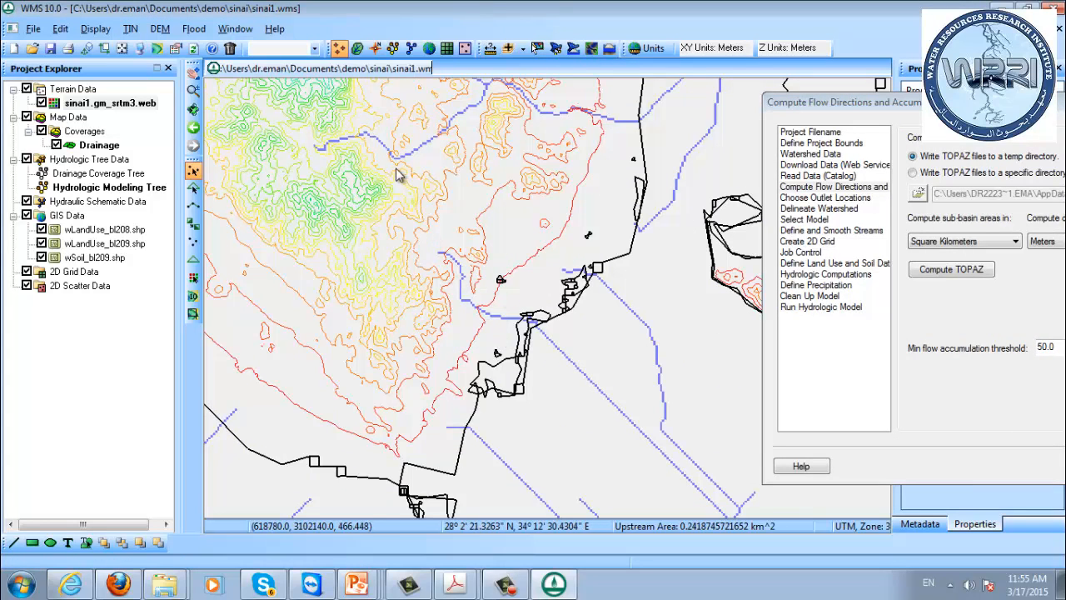
{"action": "scroll", "coordinate": [503, 186], "scroll_direction": "down", "scroll_amount": 1}
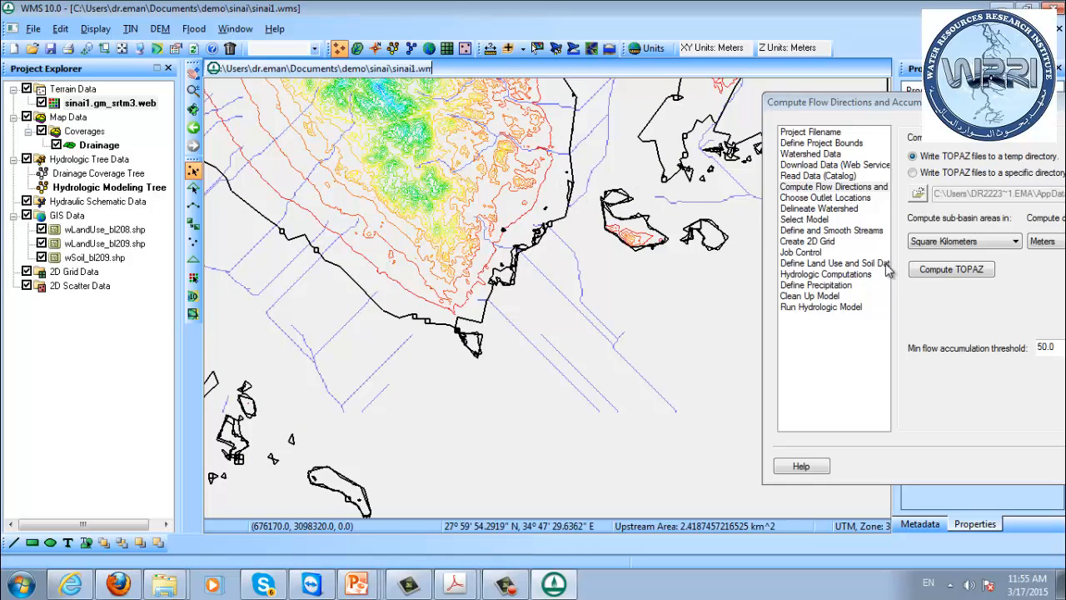
{"action": "left_click_drag", "start_coordinate": [916, 107], "coordinate": [681, 115]}
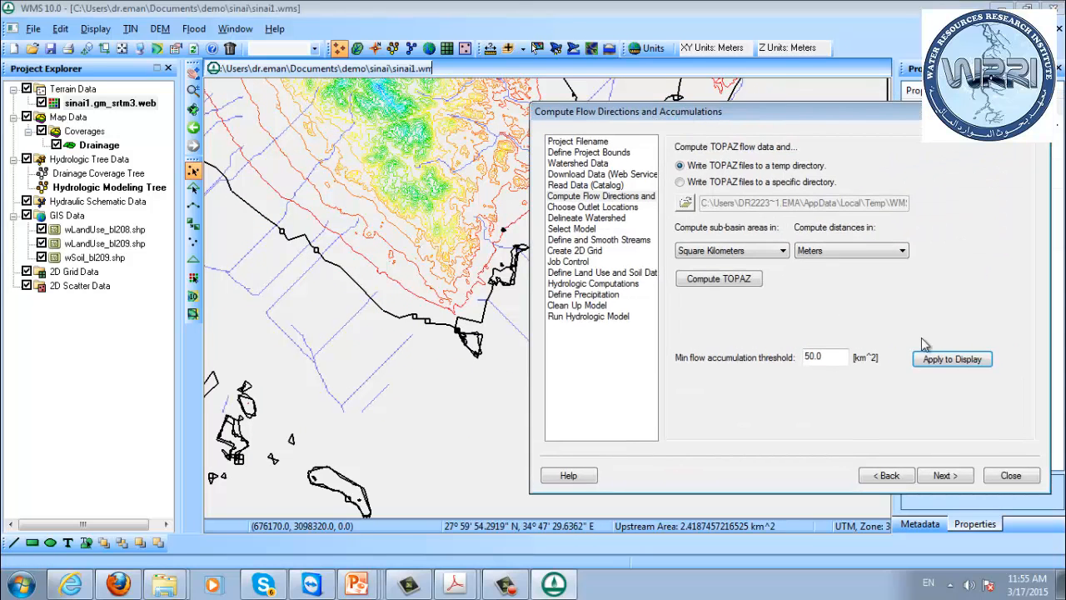
- Create an outlet point on the stream just inland of the peninsula's southeastern coast
{"action": "left_click", "coordinate": [944, 474]}
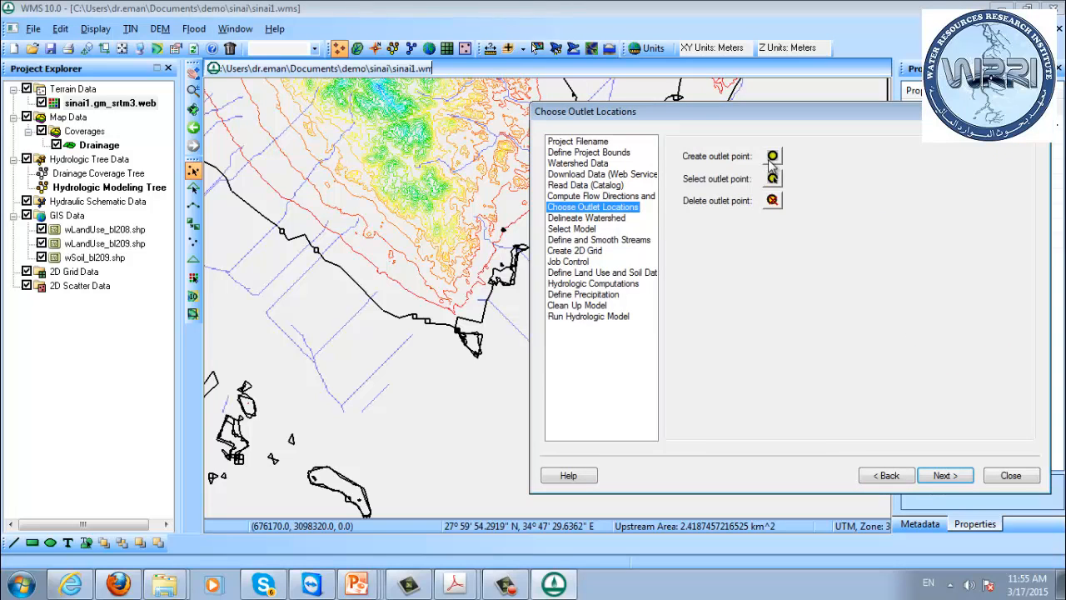
{"action": "left_click_drag", "start_coordinate": [758, 123], "coordinate": [886, 149]}
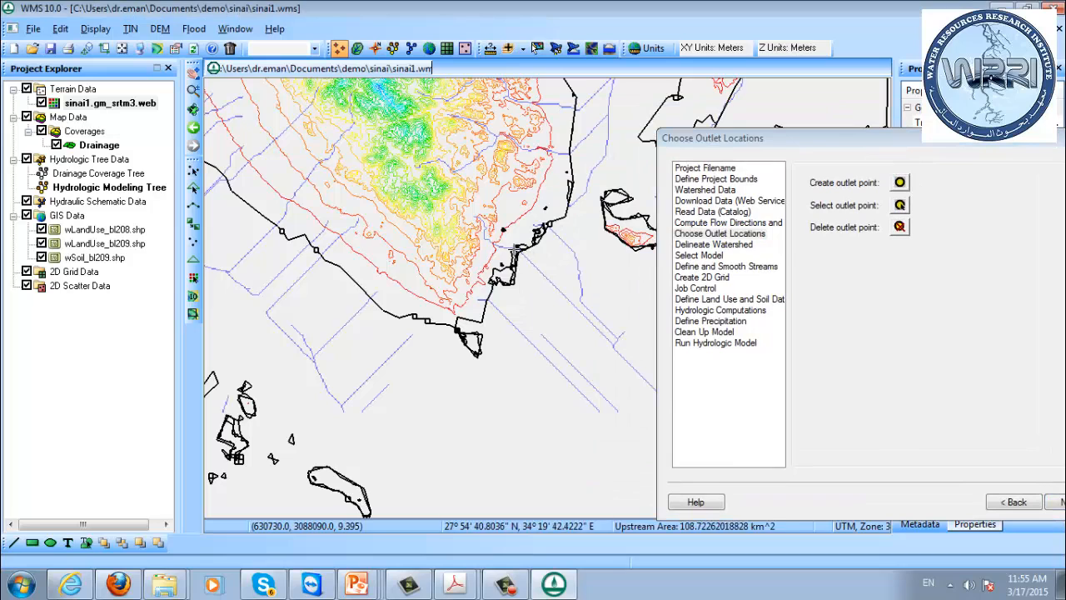
{"action": "left_click", "coordinate": [498, 247]}
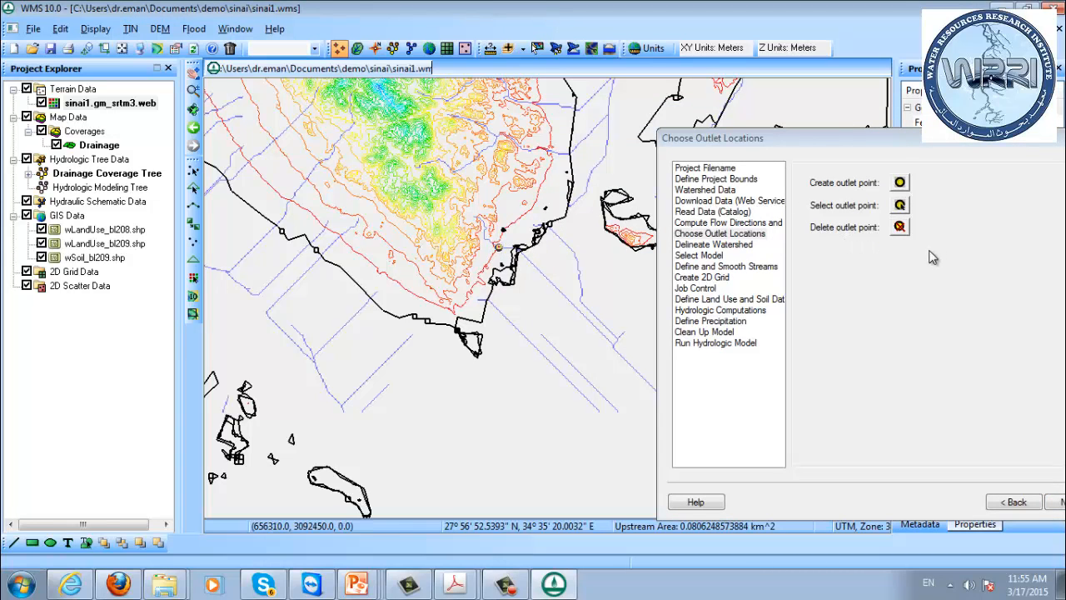
{"action": "left_click_drag", "start_coordinate": [948, 143], "coordinate": [888, 136]}
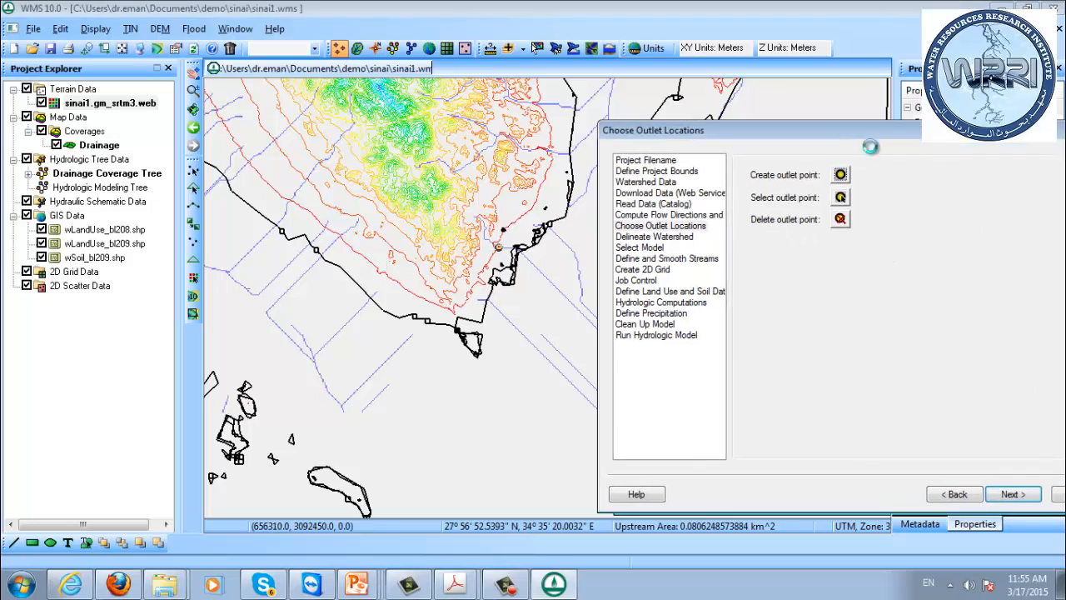
- Delineate the watershed upstream of the outlet point using the 50 km^2 stream threshold
{"action": "left_click", "coordinate": [1037, 496]}
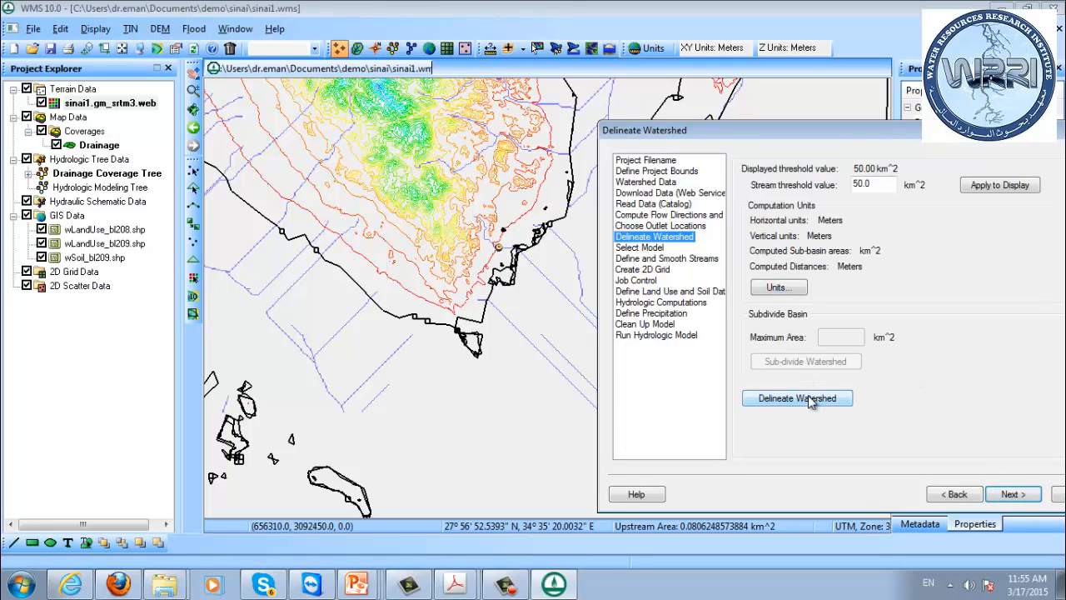
{"action": "left_click", "coordinate": [807, 400]}
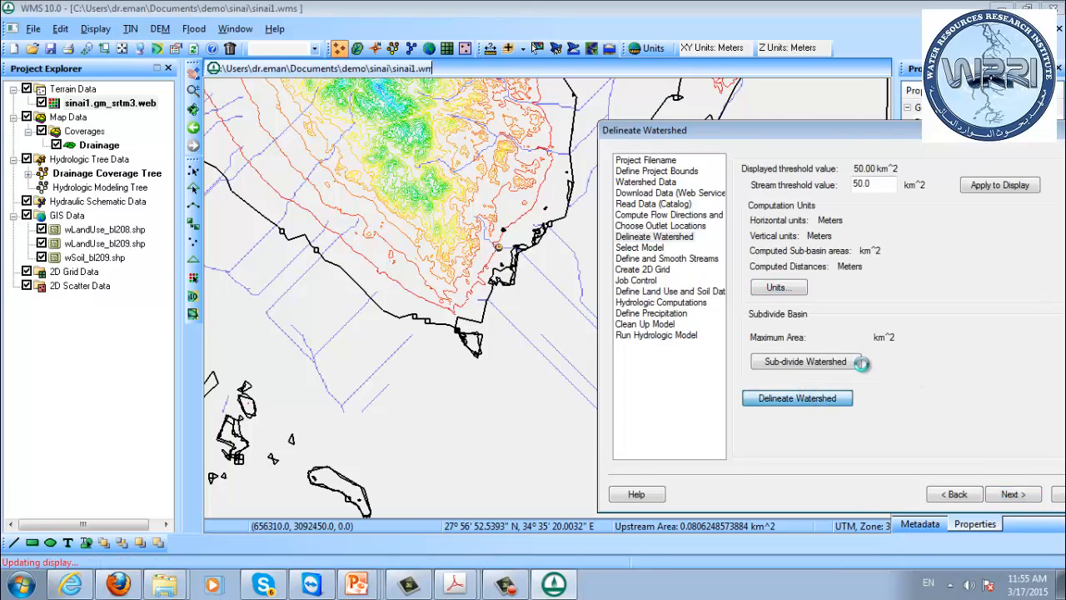
{"action": "left_click_drag", "start_coordinate": [721, 132], "coordinate": [742, 101]}
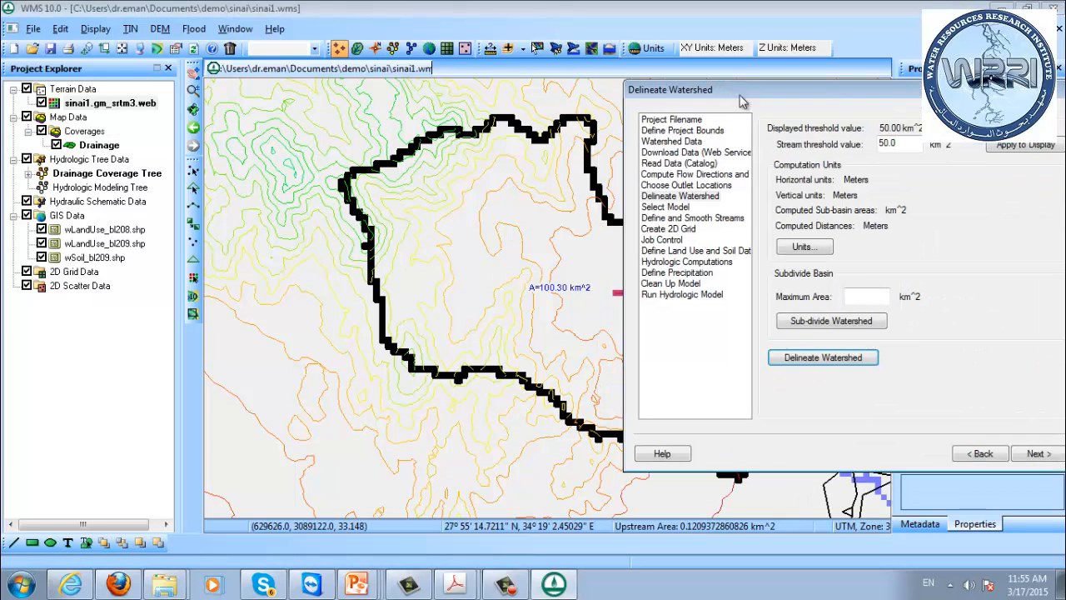
- Choose HEC-HMS as the hydrologic model for the delineated watershed and initialize its model data
{"action": "left_click", "coordinate": [1038, 455]}
{"action": "left_click", "coordinate": [816, 159]}
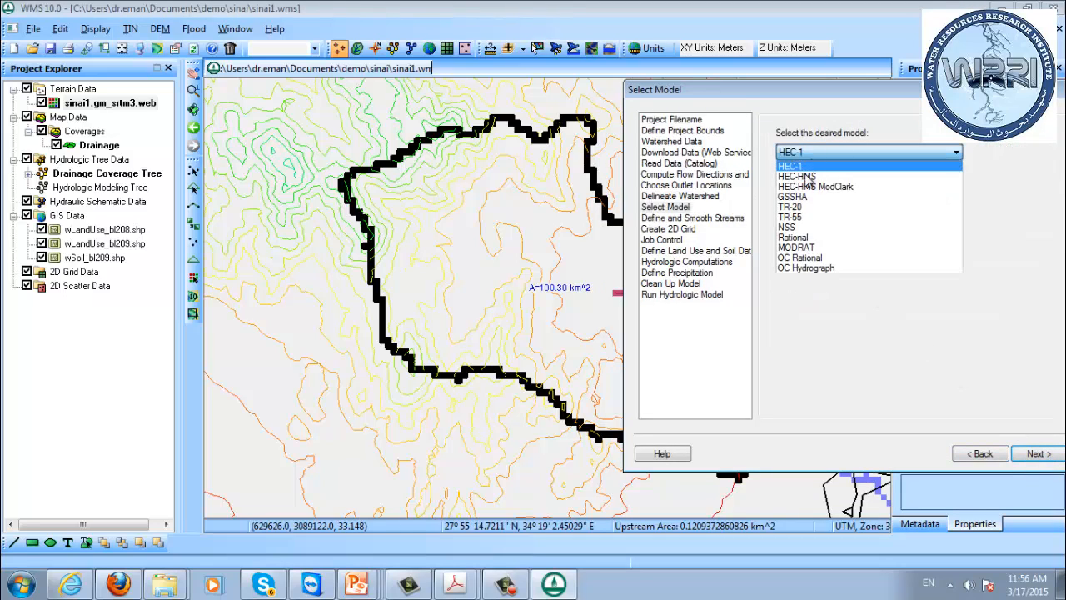
{"action": "left_click", "coordinate": [808, 174]}
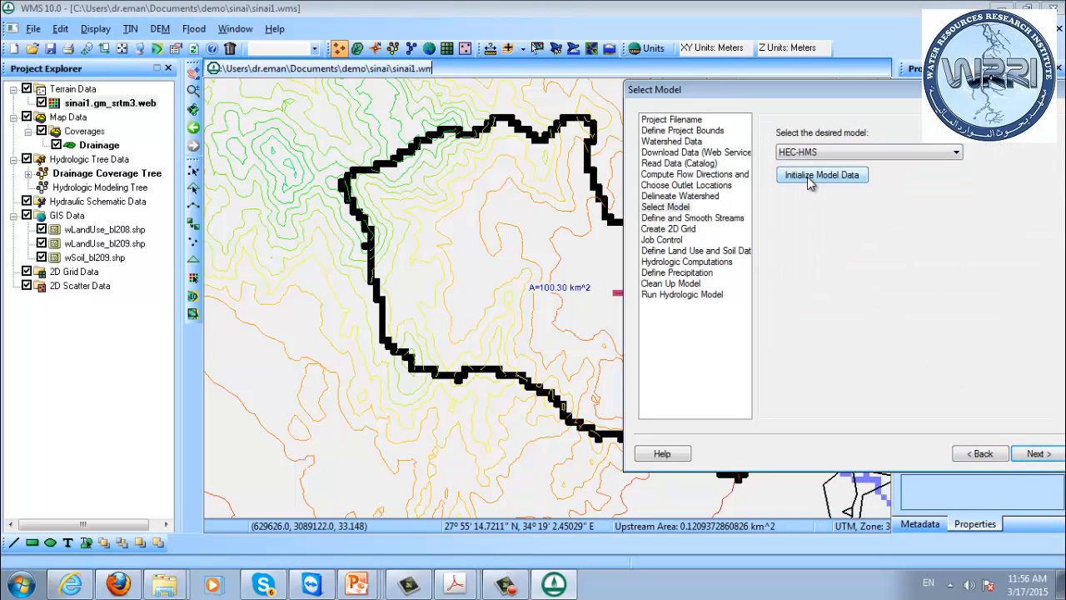
{"action": "left_click", "coordinate": [807, 177]}
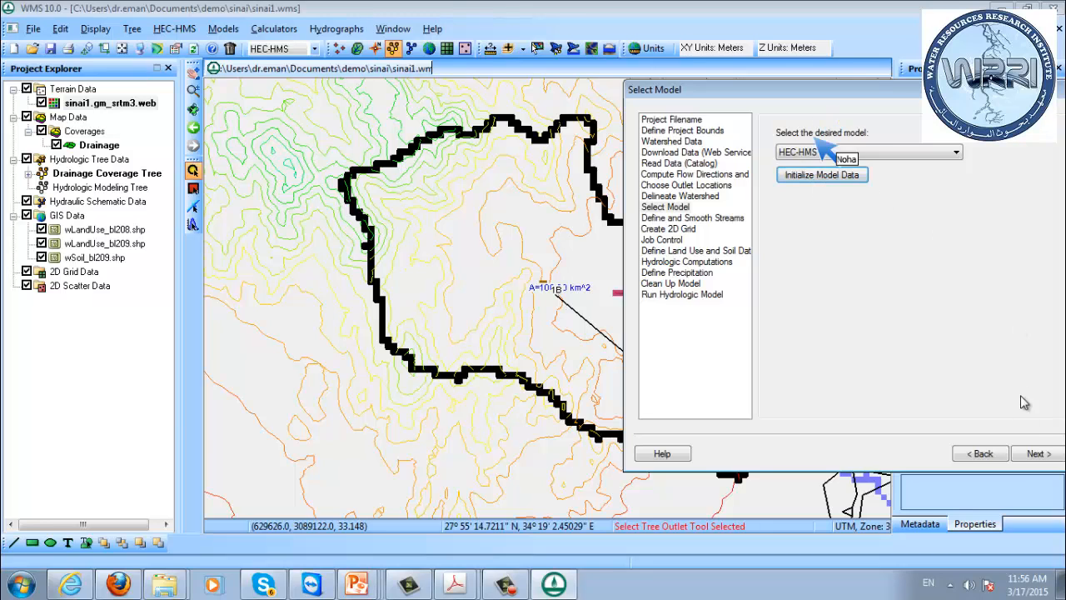
- Set the job control data with an ending date of 3/6/2015 and a time interval of 10 minutes
{"action": "left_click", "coordinate": [1038, 454]}
{"action": "left_click", "coordinate": [1038, 454]}
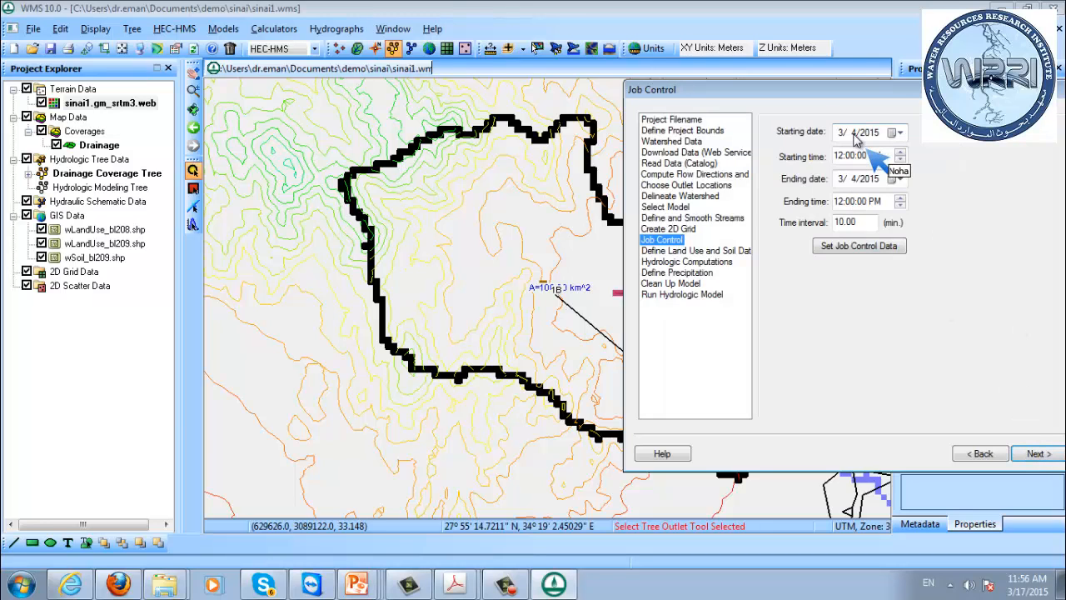
{"action": "left_click", "coordinate": [851, 179]}
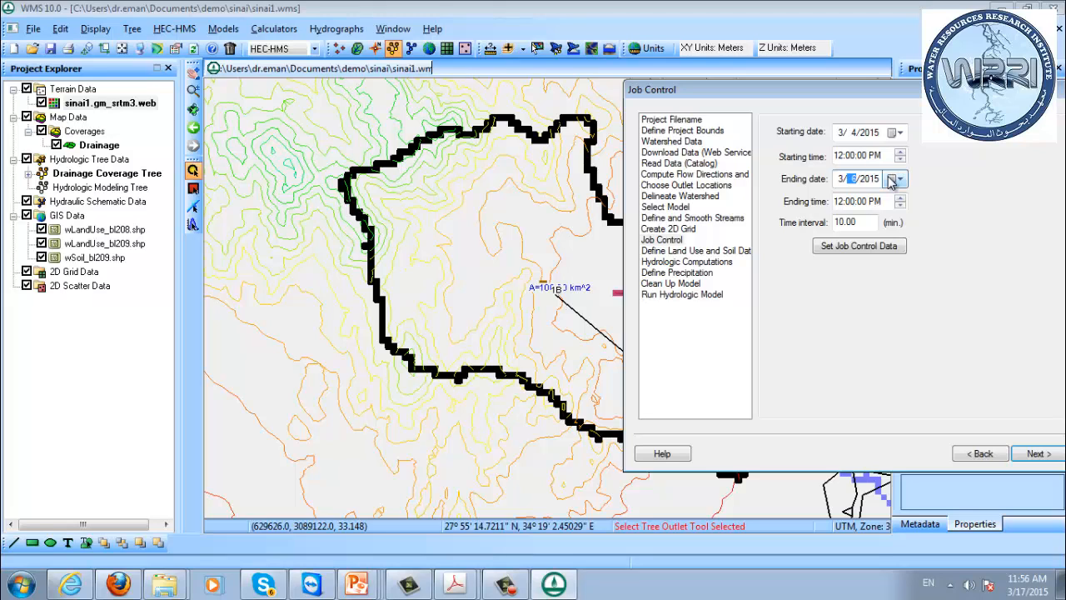
{"action": "left_click", "coordinate": [849, 202]}
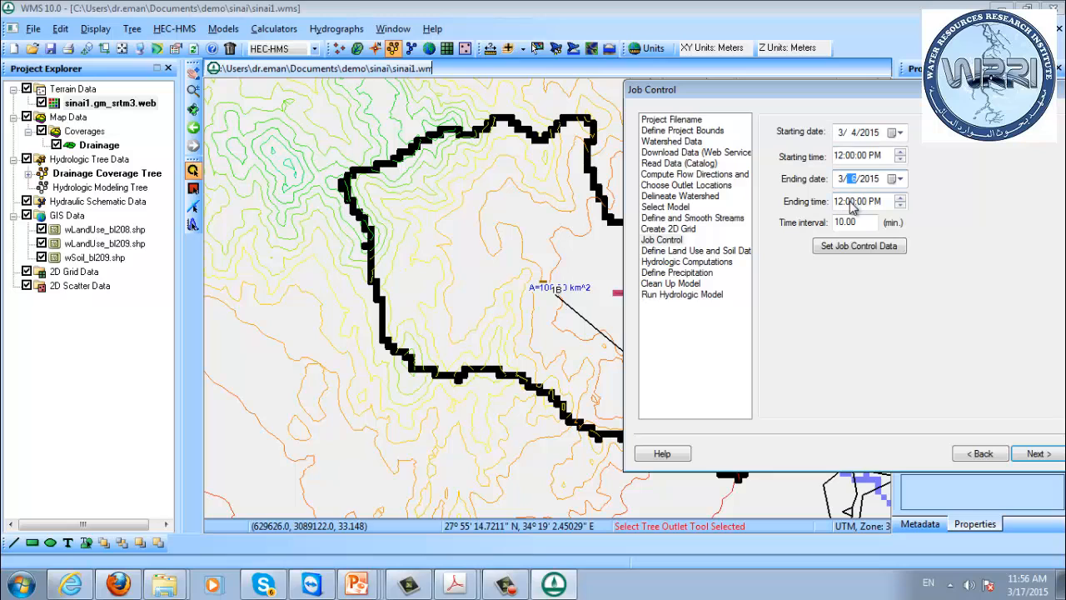
{"action": "left_click_drag", "start_coordinate": [858, 222], "coordinate": [772, 218]}
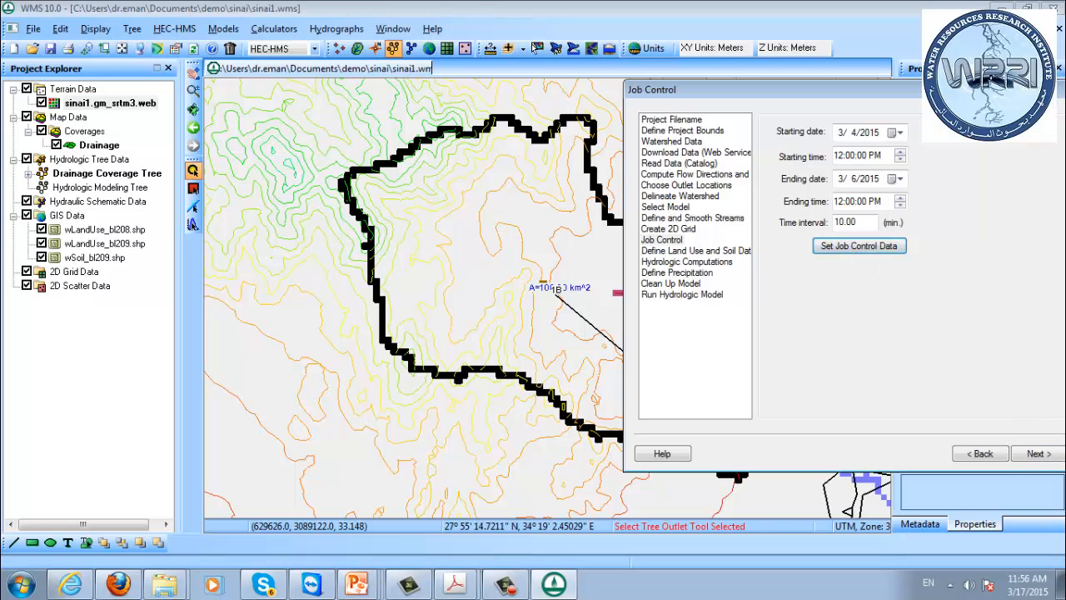
- Create the land use and soil type coverages from the listed shapefiles, declining to use all visible shapes for mapping
{"action": "left_click", "coordinate": [1037, 454]}
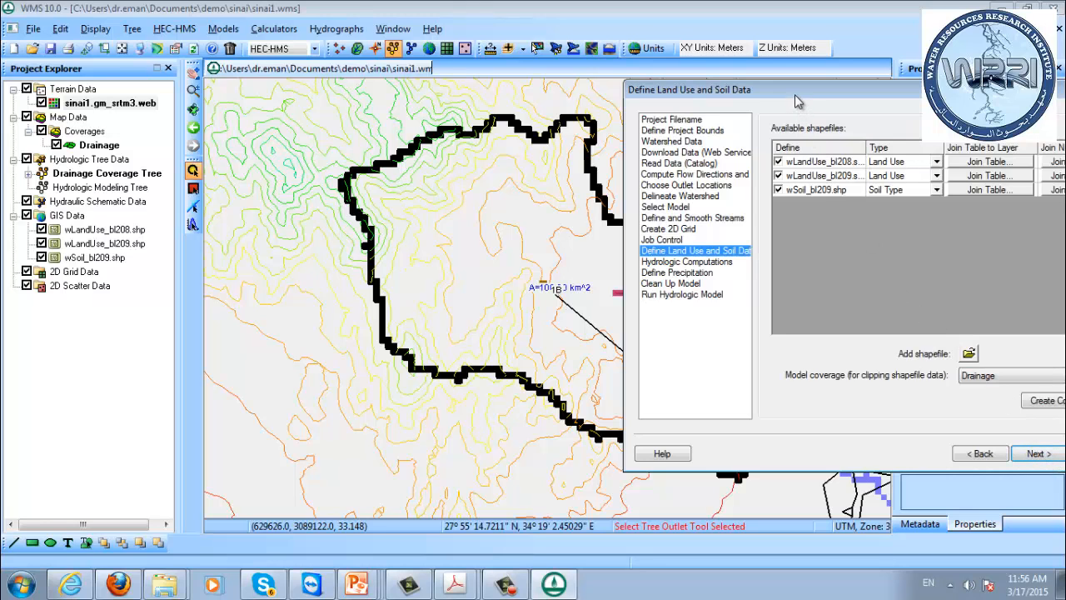
{"action": "left_click_drag", "start_coordinate": [796, 101], "coordinate": [694, 114]}
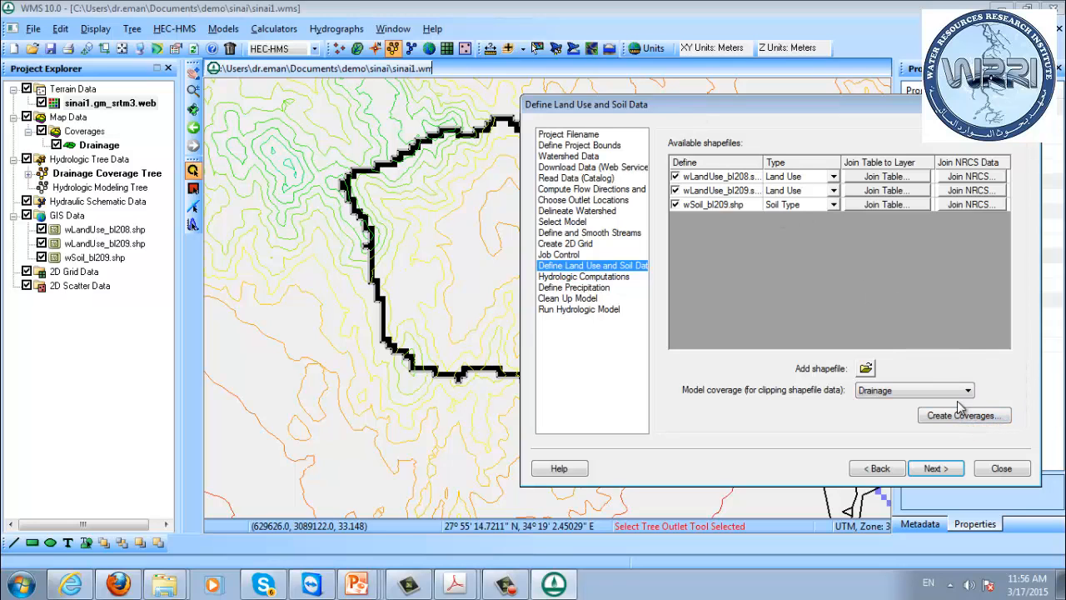
{"action": "left_click", "coordinate": [931, 422]}
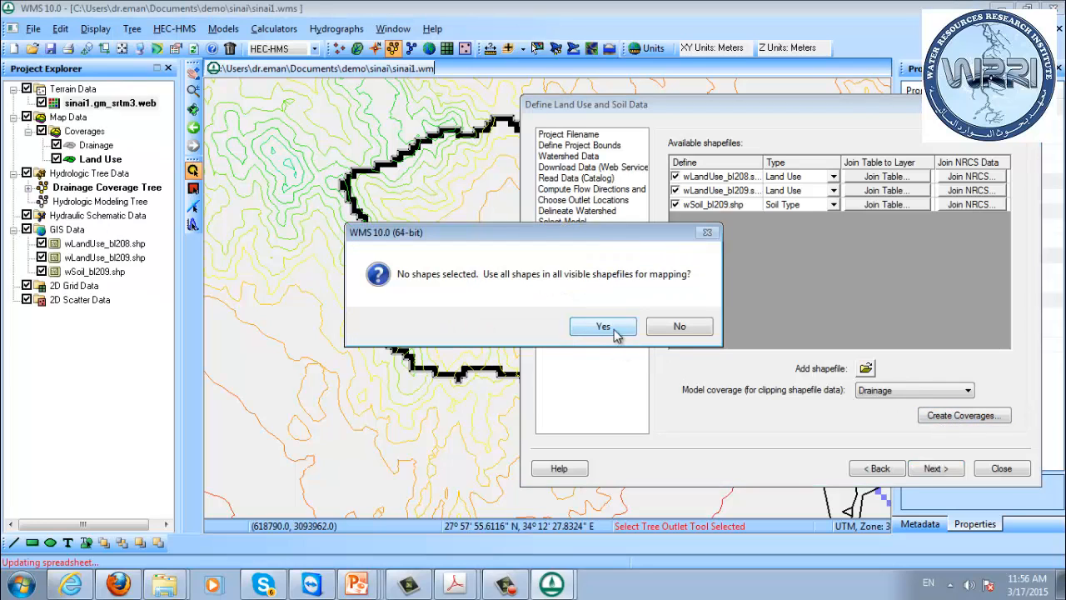
{"action": "left_click", "coordinate": [671, 329]}
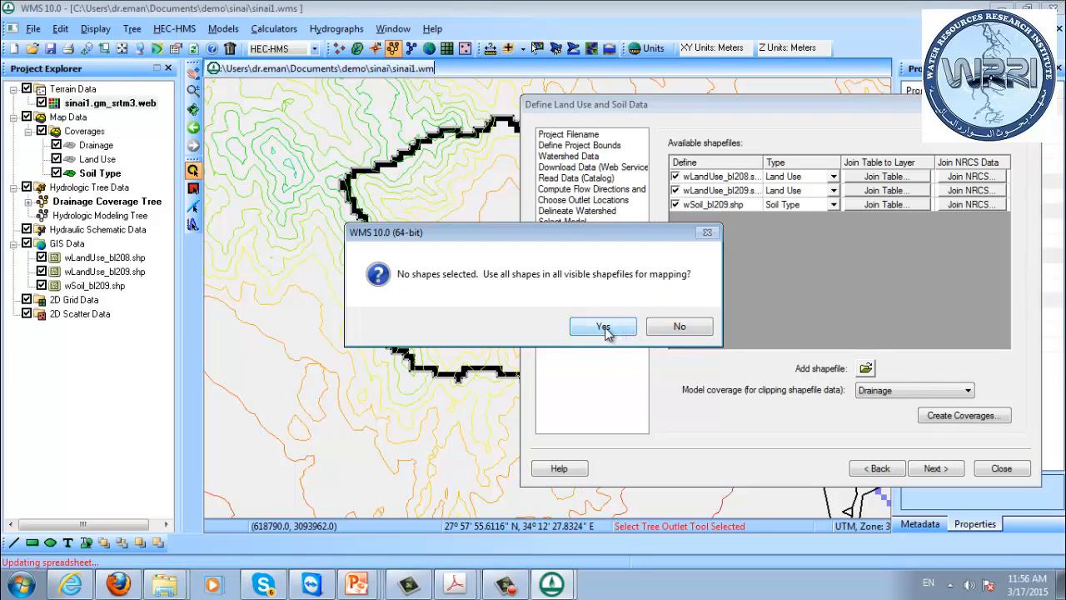
{"action": "left_click", "coordinate": [680, 329]}
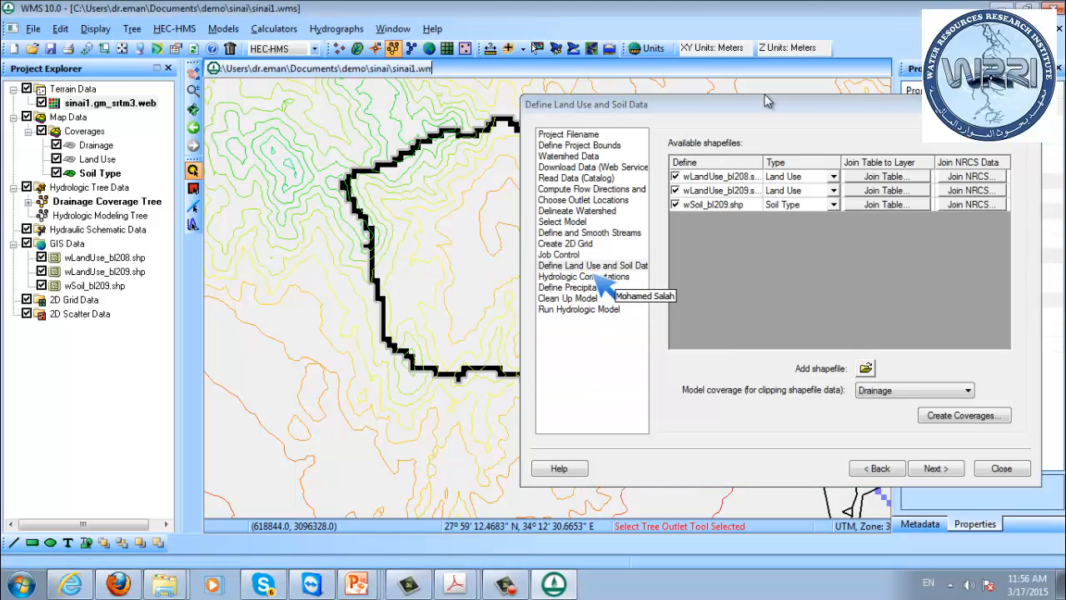
- Move the wizard aside, make the Soil Type coverage active and select the wSoil_bl209.shp layer
{"action": "left_click_drag", "start_coordinate": [738, 104], "coordinate": [1027, 132]}
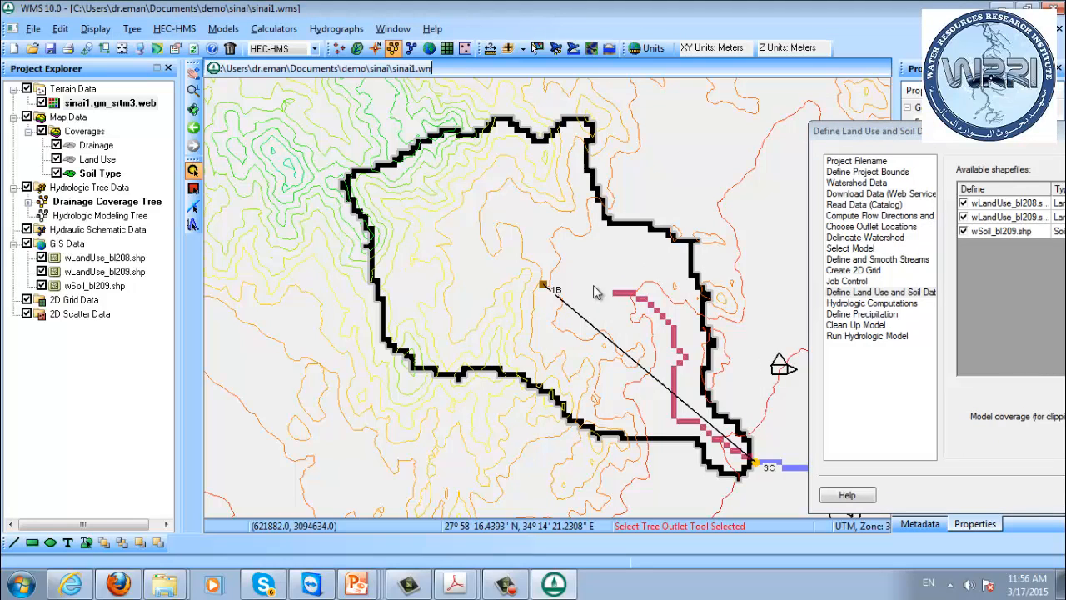
{"action": "left_click", "coordinate": [99, 172]}
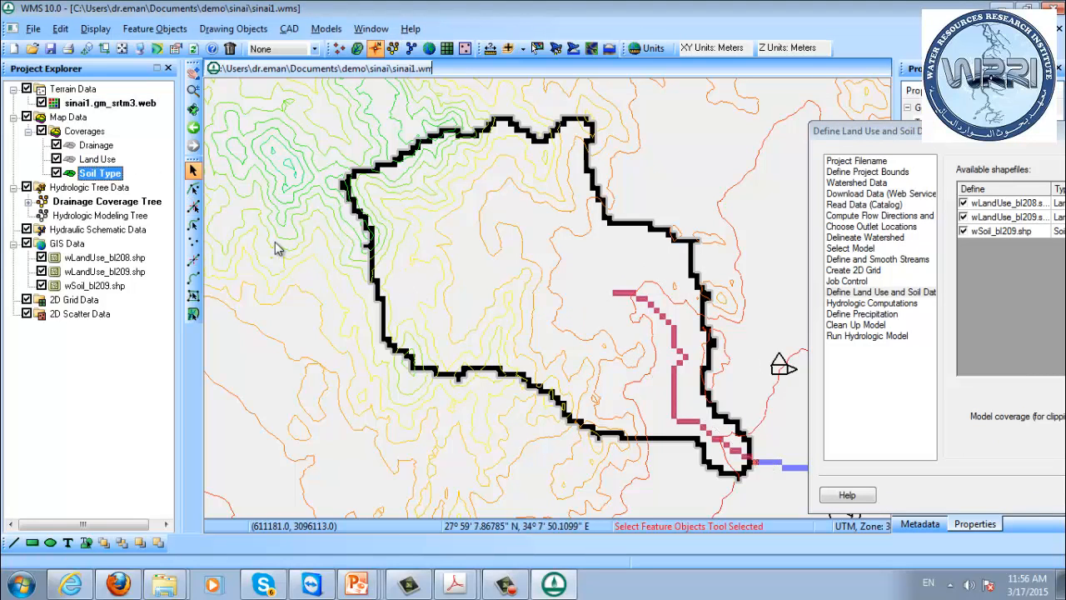
{"action": "left_click", "coordinate": [94, 285]}
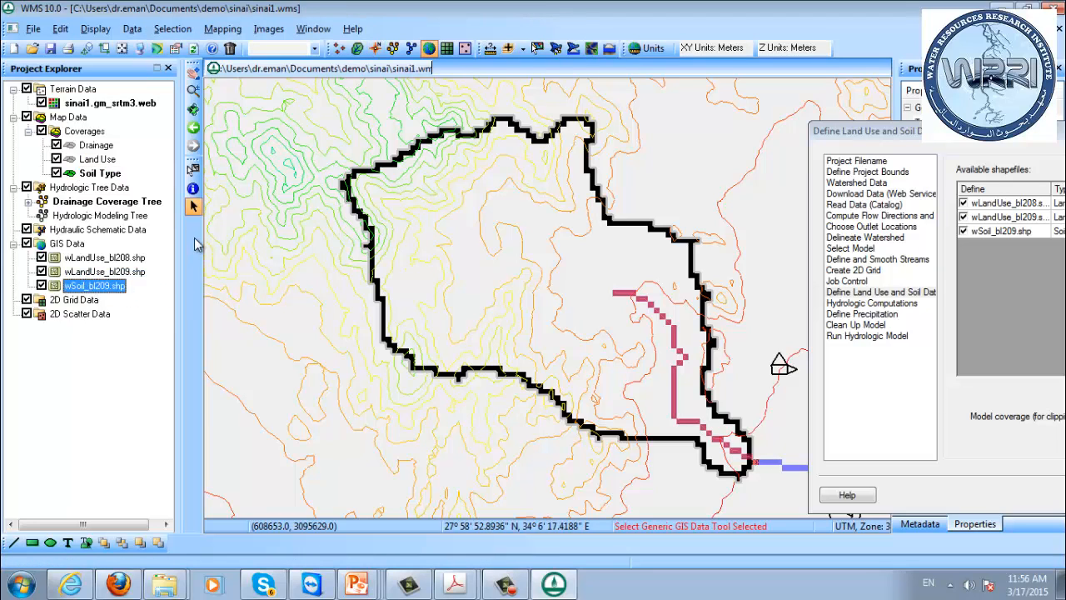
{"action": "left_click", "coordinate": [582, 314]}
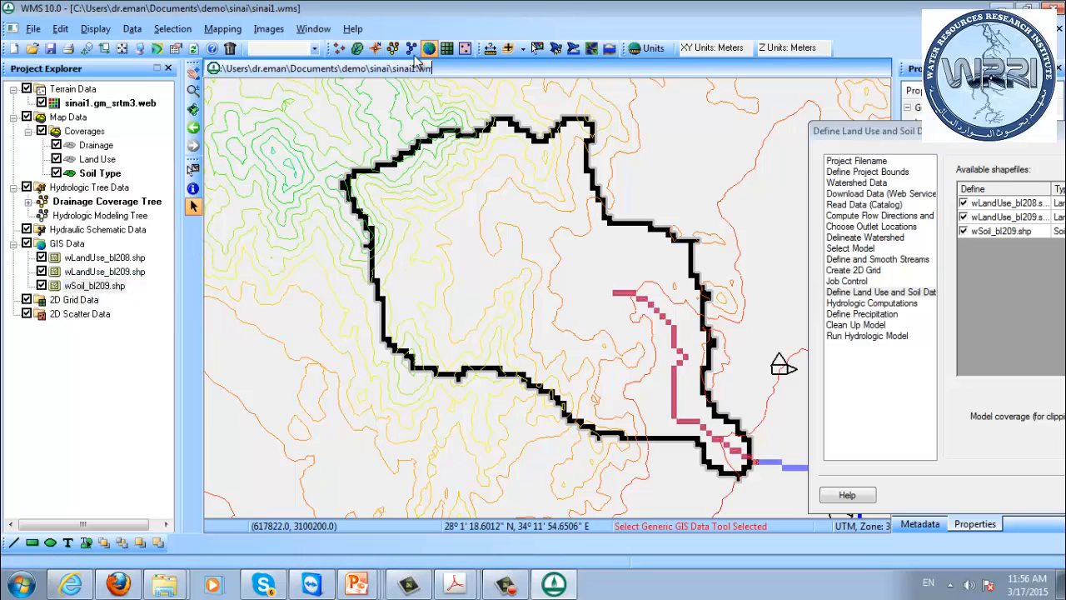
{"action": "left_click", "coordinate": [222, 28]}
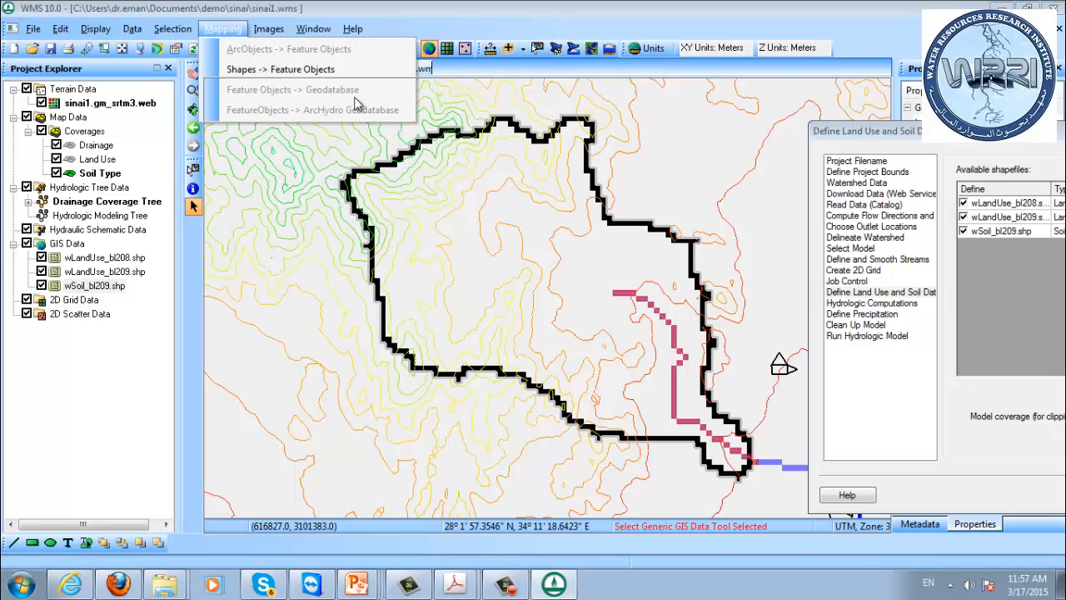
{"action": "left_click", "coordinate": [275, 45]}
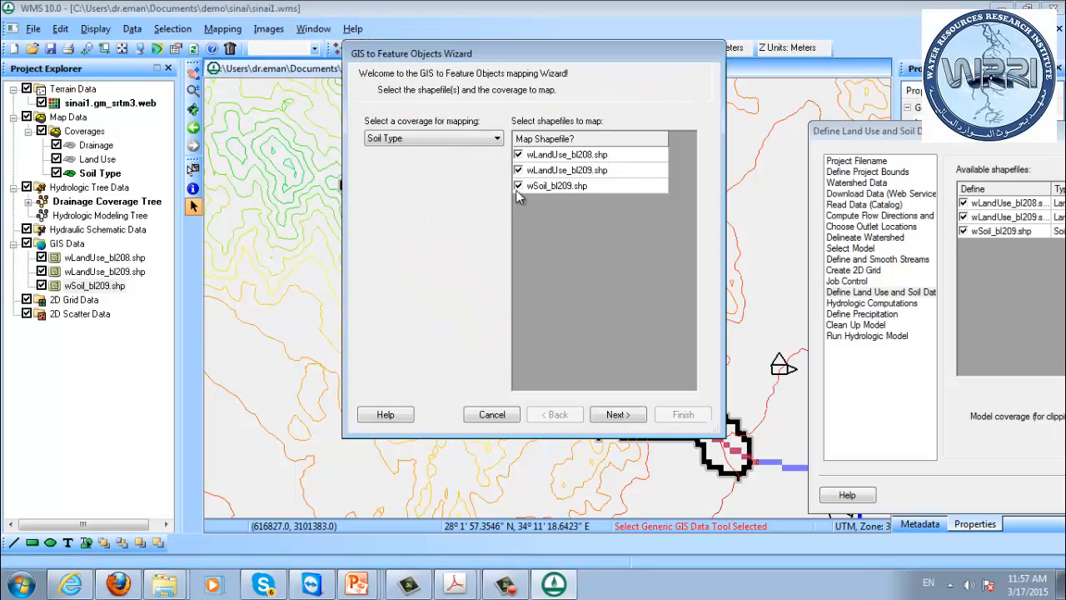
{"action": "left_click", "coordinate": [490, 414]}
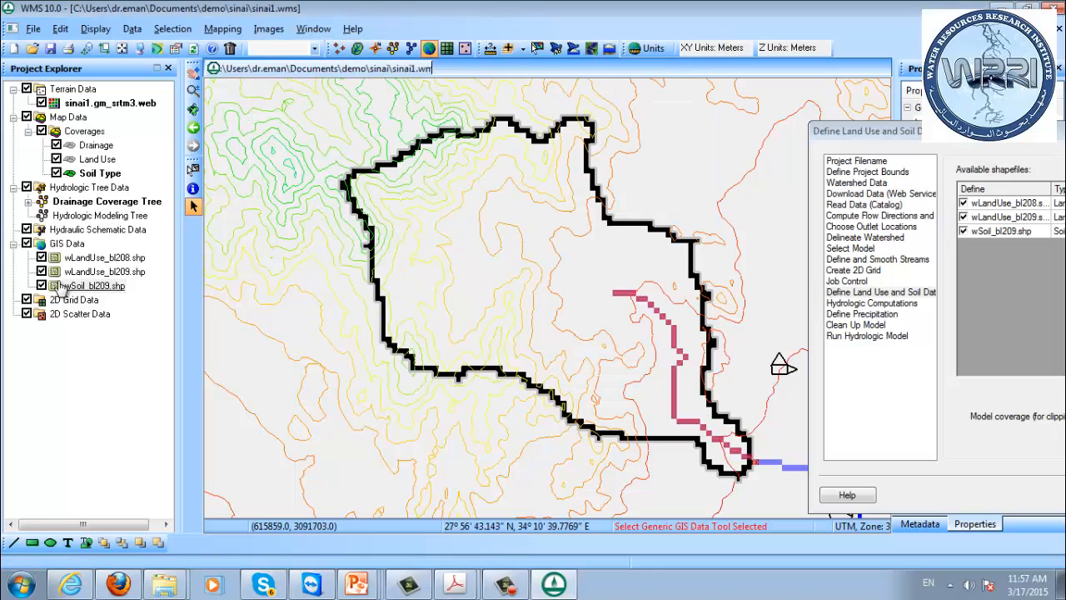
- Hide both land use shapefiles and map only wSoil_bl209.shp to feature objects in the Soil Type coverage, leaving its attributes unmapped
{"action": "left_click", "coordinate": [42, 272]}
{"action": "left_click", "coordinate": [42, 257]}
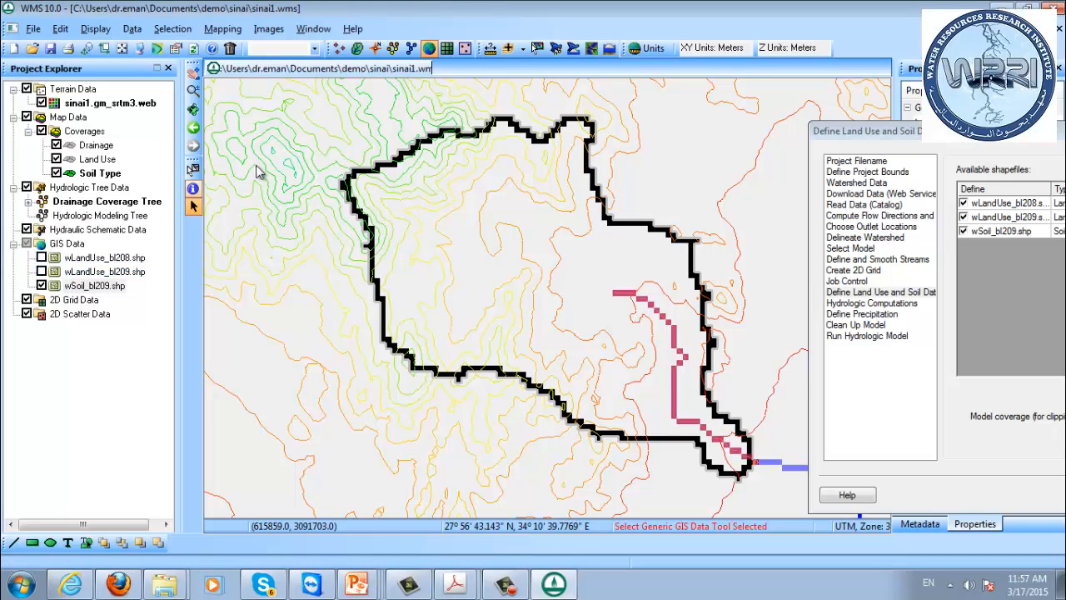
{"action": "left_click", "coordinate": [97, 286]}
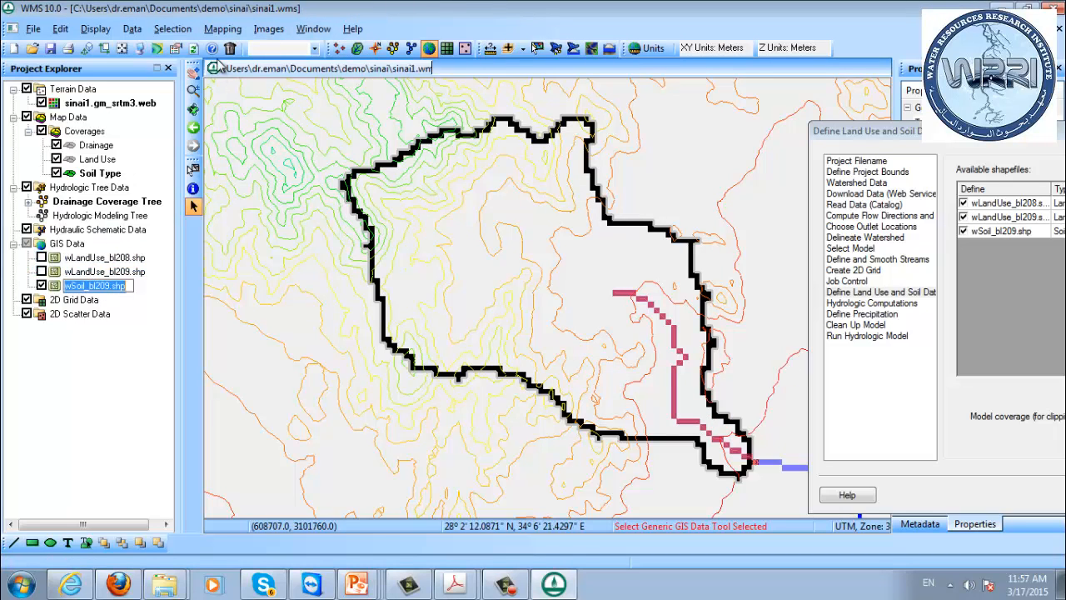
{"action": "left_click", "coordinate": [222, 28]}
{"action": "left_click", "coordinate": [250, 69]}
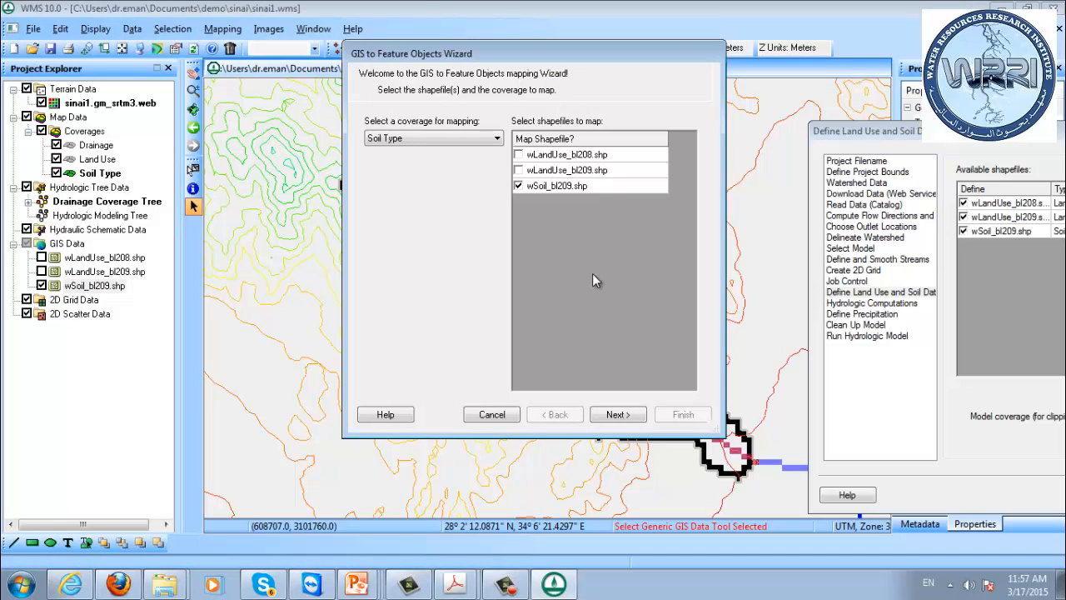
{"action": "left_click", "coordinate": [620, 414]}
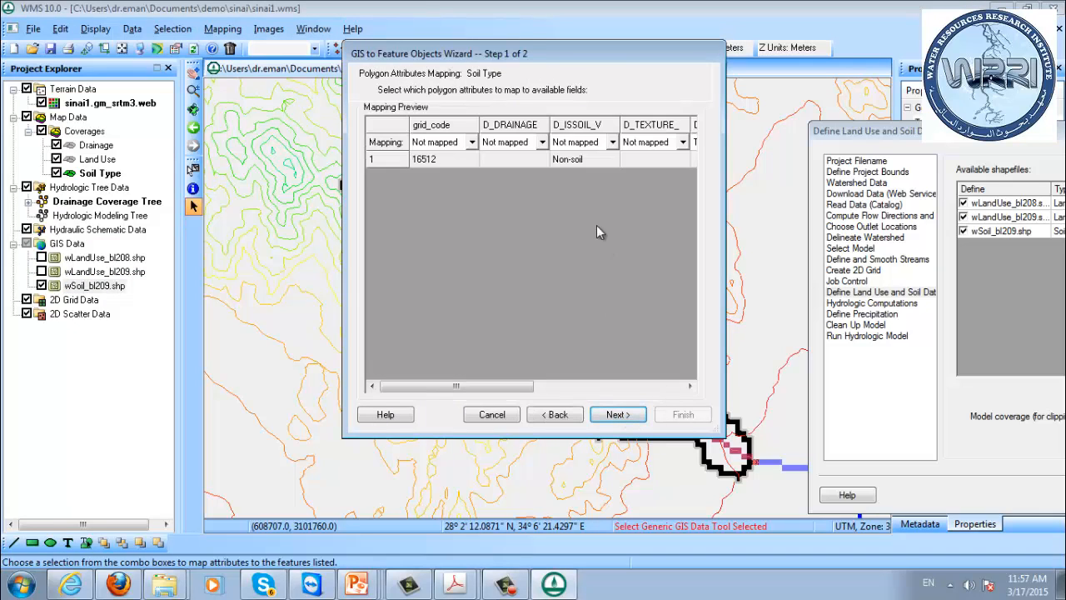
{"action": "left_click", "coordinate": [616, 414]}
{"action": "left_click", "coordinate": [685, 414]}
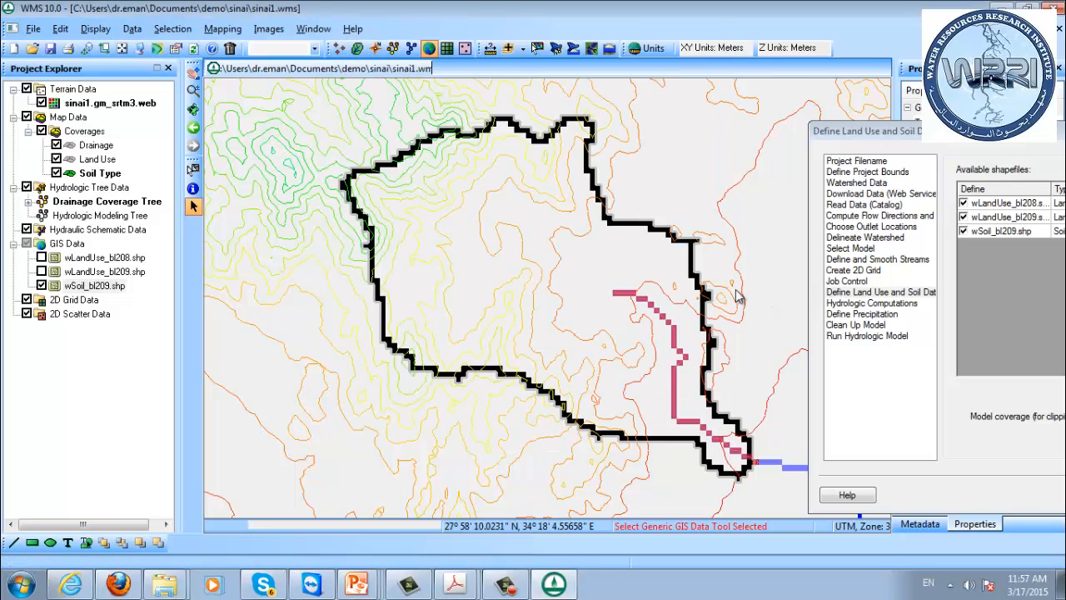
- Hide wSoil_bl209.shp and show wLandUse_bl208.shp and wLandUse_bl209.shp instead
{"action": "left_click", "coordinate": [42, 286]}
{"action": "left_click", "coordinate": [65, 275]}
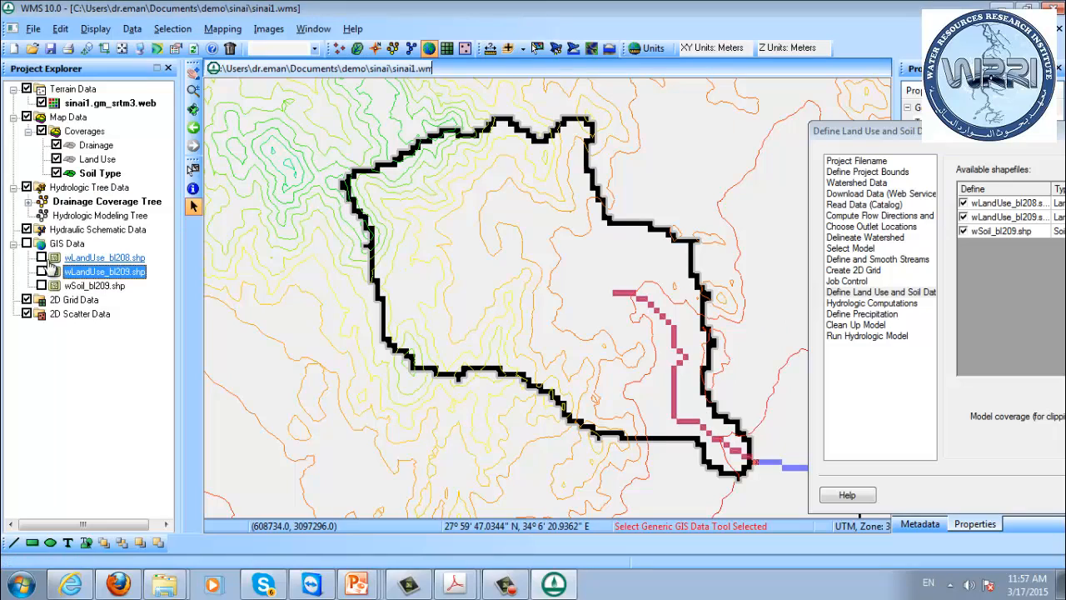
{"action": "left_click", "coordinate": [41, 259]}
{"action": "left_click", "coordinate": [41, 272]}
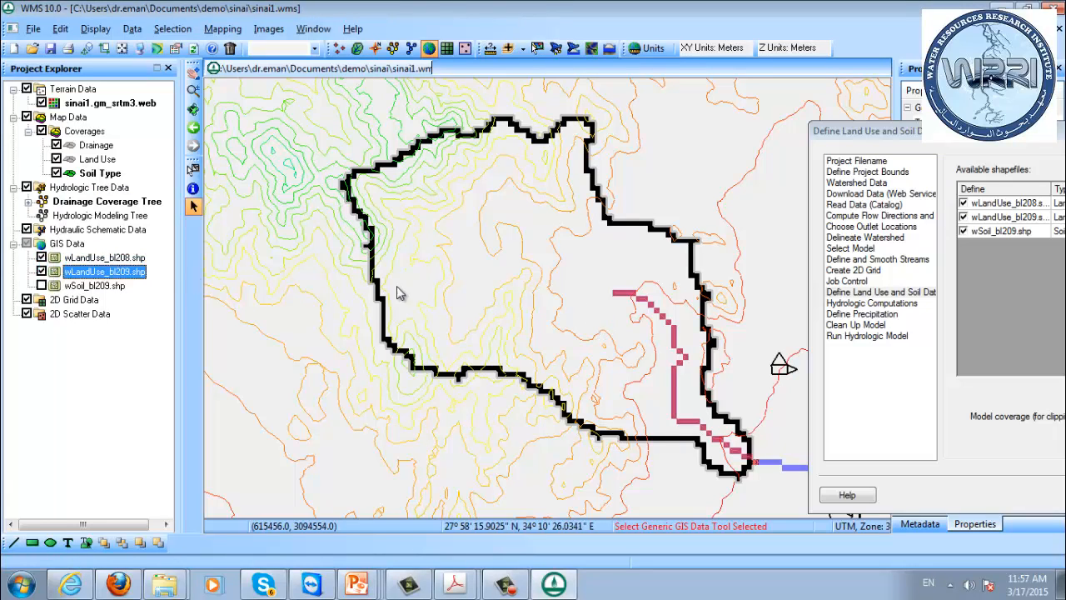
- Inspect the land use attributes of the small triangular polygon just east of the watershed boundary
{"action": "left_click", "coordinate": [523, 267]}
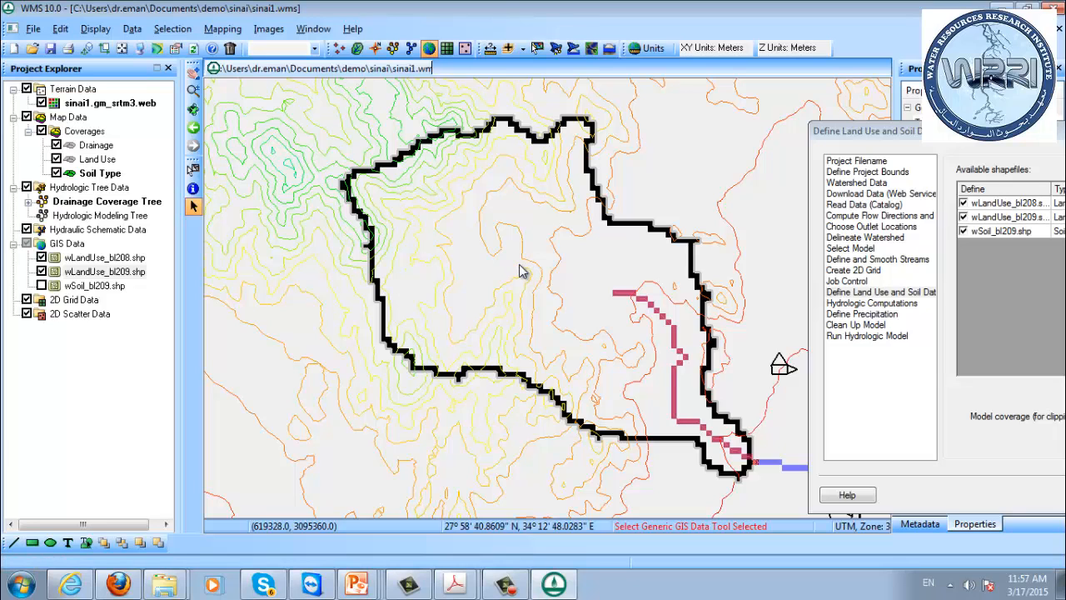
{"action": "left_click_drag", "start_coordinate": [959, 144], "coordinate": [1036, 322]}
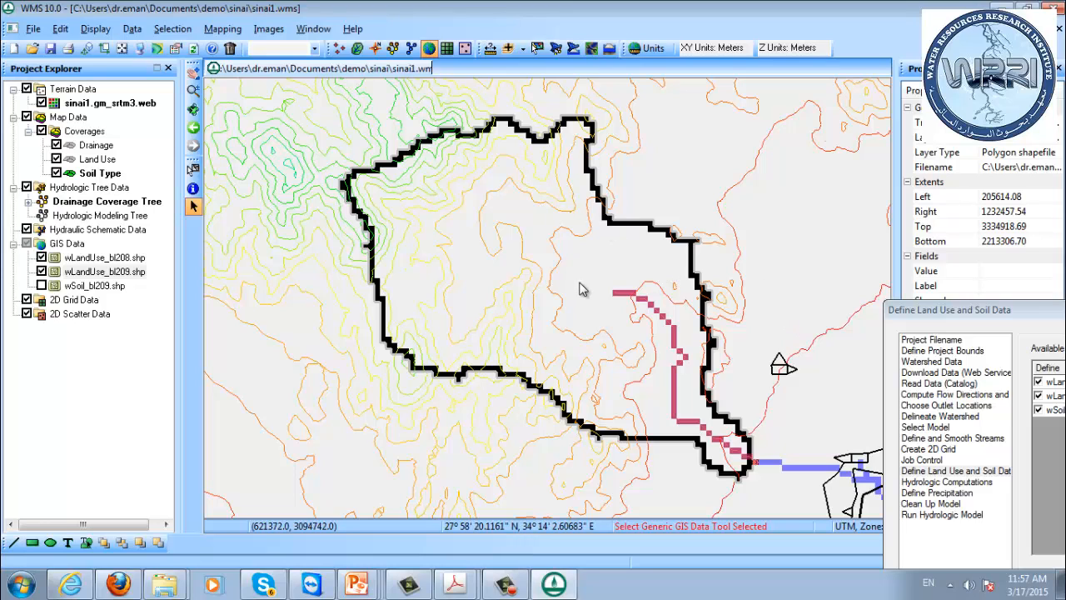
{"action": "left_click", "coordinate": [781, 372]}
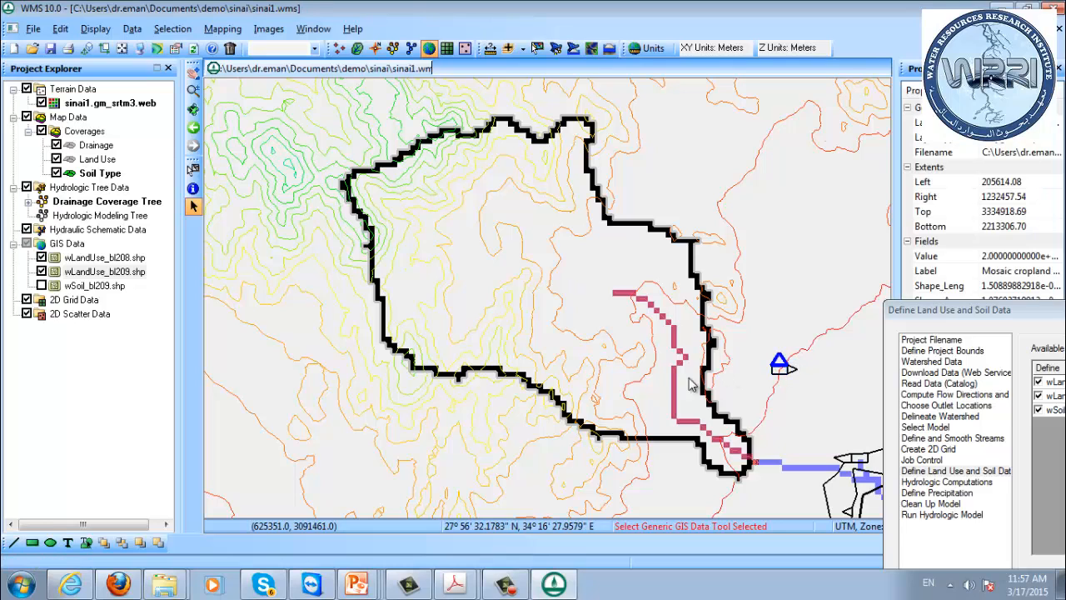
{"action": "left_click", "coordinate": [654, 369]}
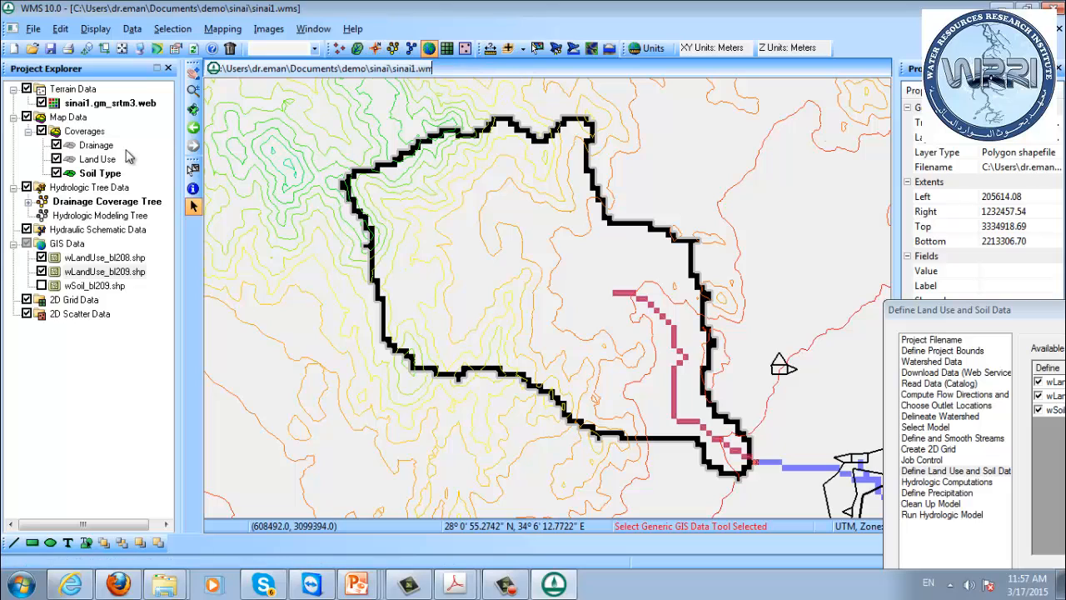
- Draw a closed four-sided feature arc around the whole watershed in the Land Use coverage
{"action": "left_click", "coordinate": [97, 159]}
{"action": "left_click", "coordinate": [193, 279]}
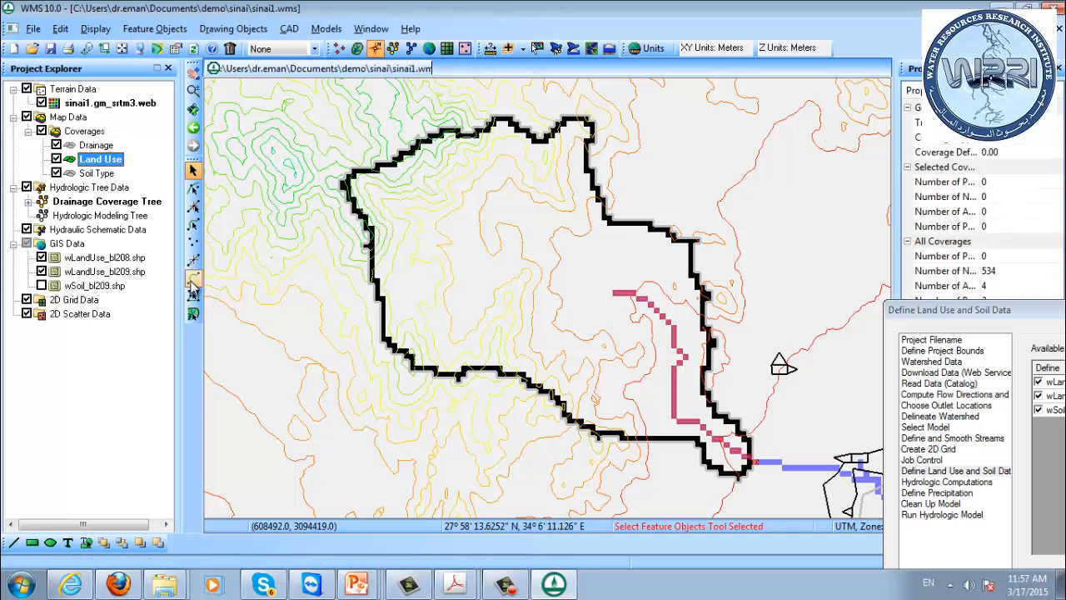
{"action": "left_click", "coordinate": [282, 470]}
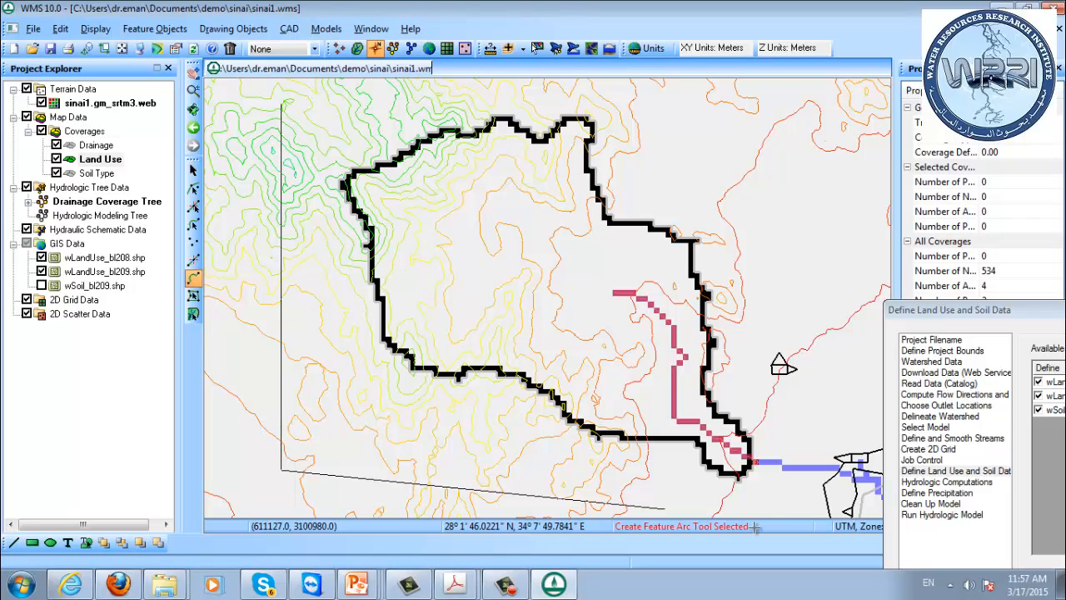
{"action": "left_click", "coordinate": [788, 510]}
{"action": "left_click", "coordinate": [776, 101]}
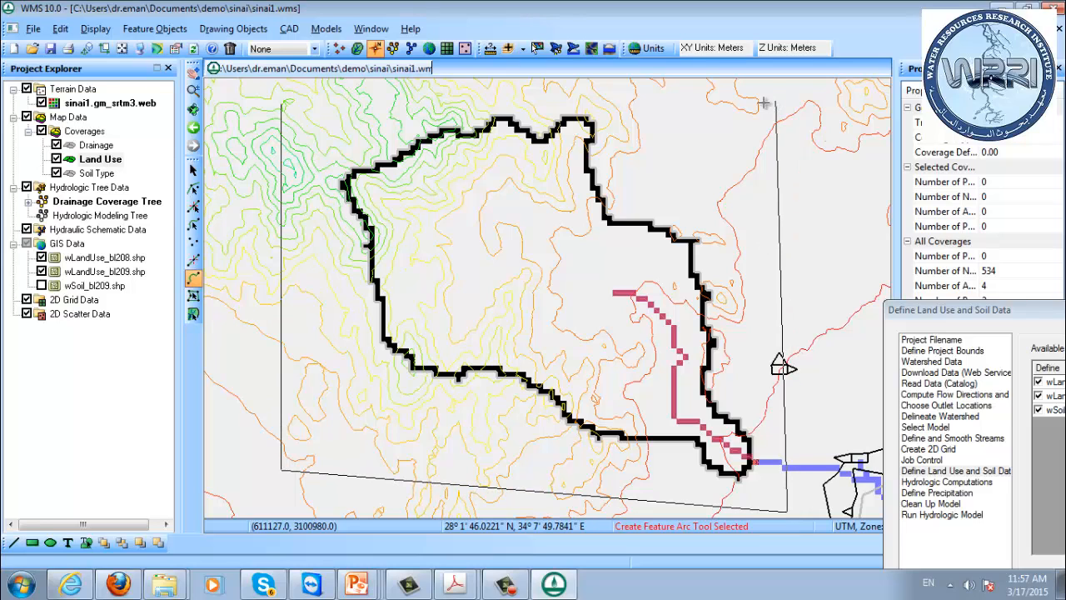
{"action": "double_click", "coordinate": [283, 102]}
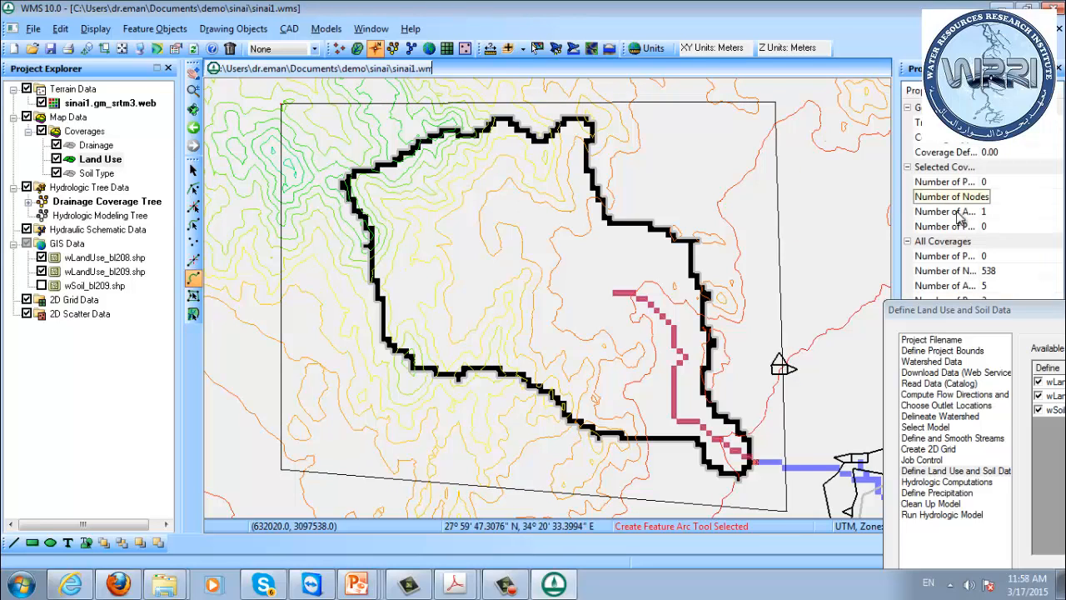
- Advance the wizard to Hydrologic Computations and compute basin 1B's lag time from basin data with the Riverside Mountains Method
{"action": "left_click_drag", "start_coordinate": [954, 310], "coordinate": [627, 123]}
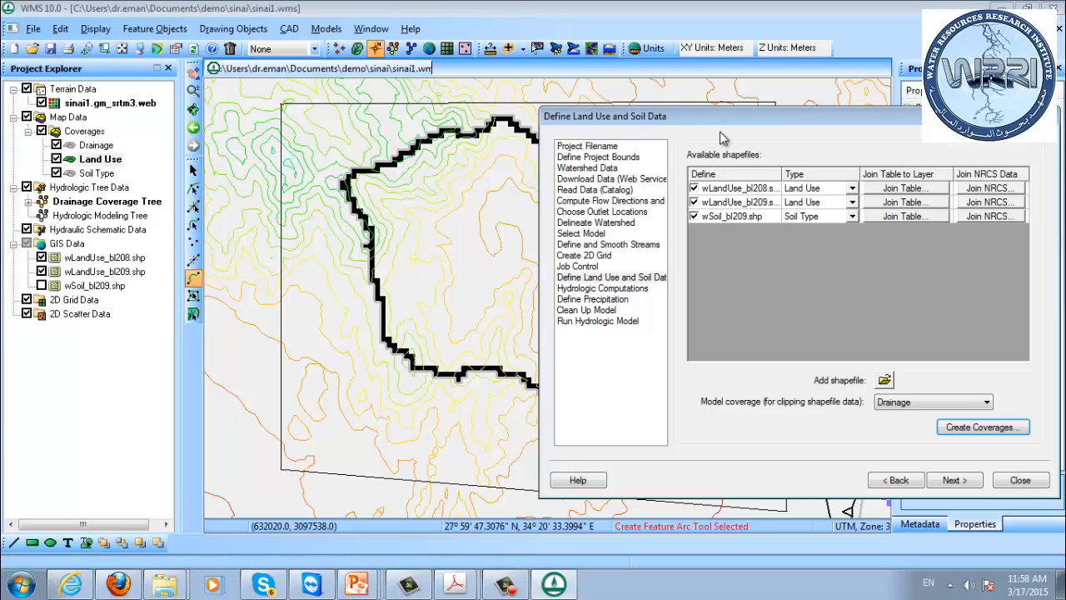
{"action": "left_click", "coordinate": [951, 480]}
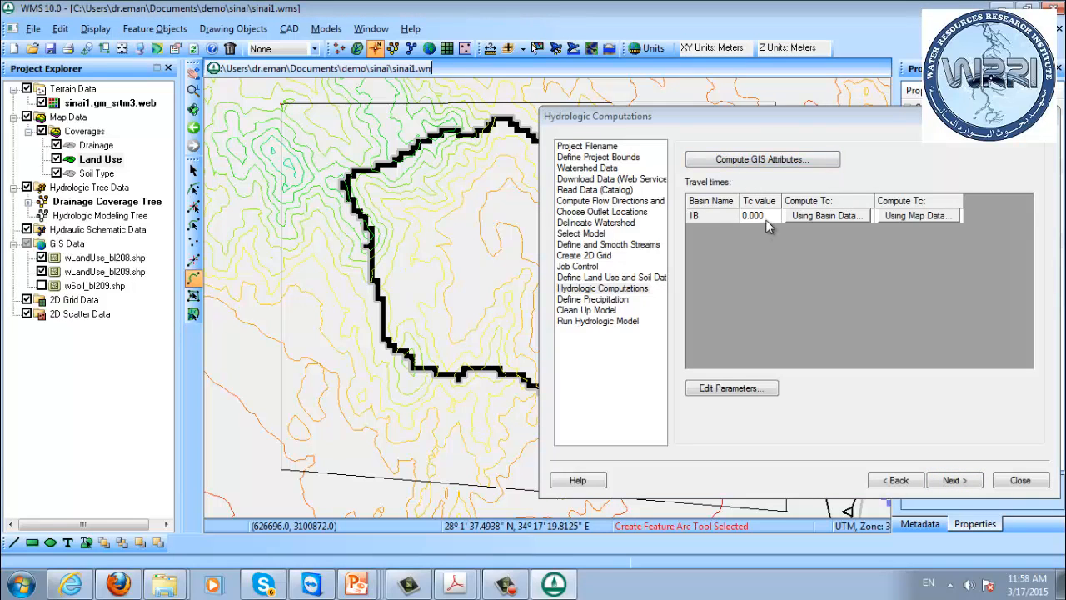
{"action": "left_click", "coordinate": [816, 216]}
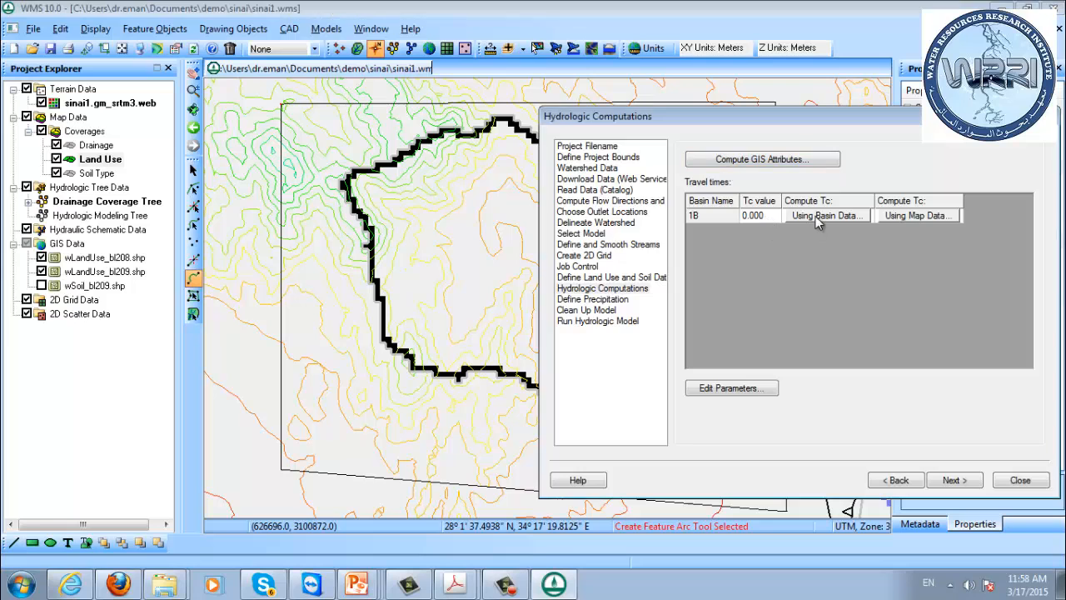
{"action": "left_click", "coordinate": [737, 248]}
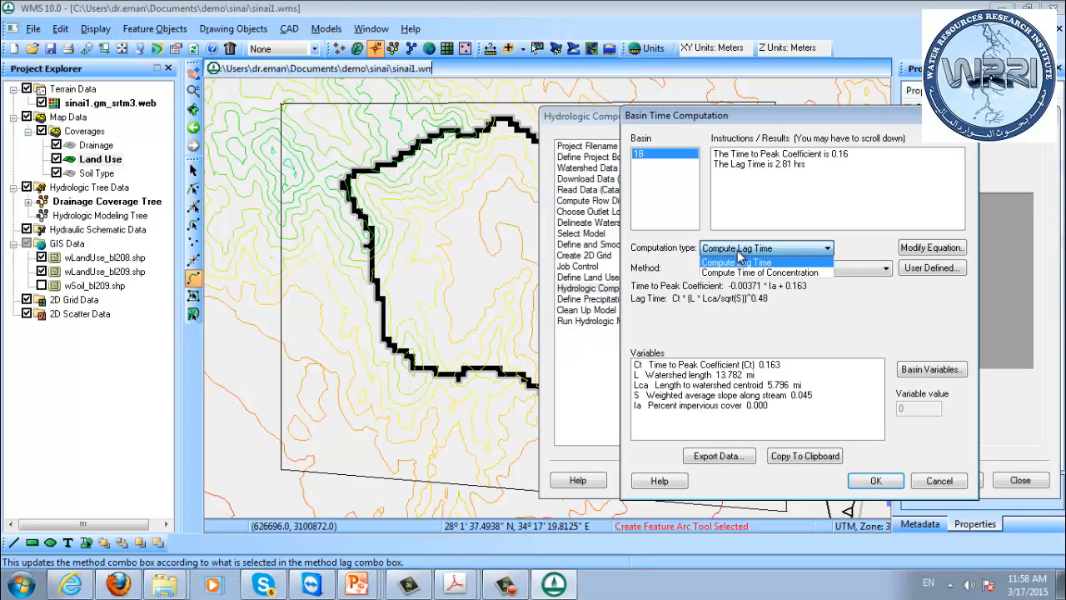
{"action": "left_click", "coordinate": [738, 261]}
{"action": "left_click", "coordinate": [754, 268]}
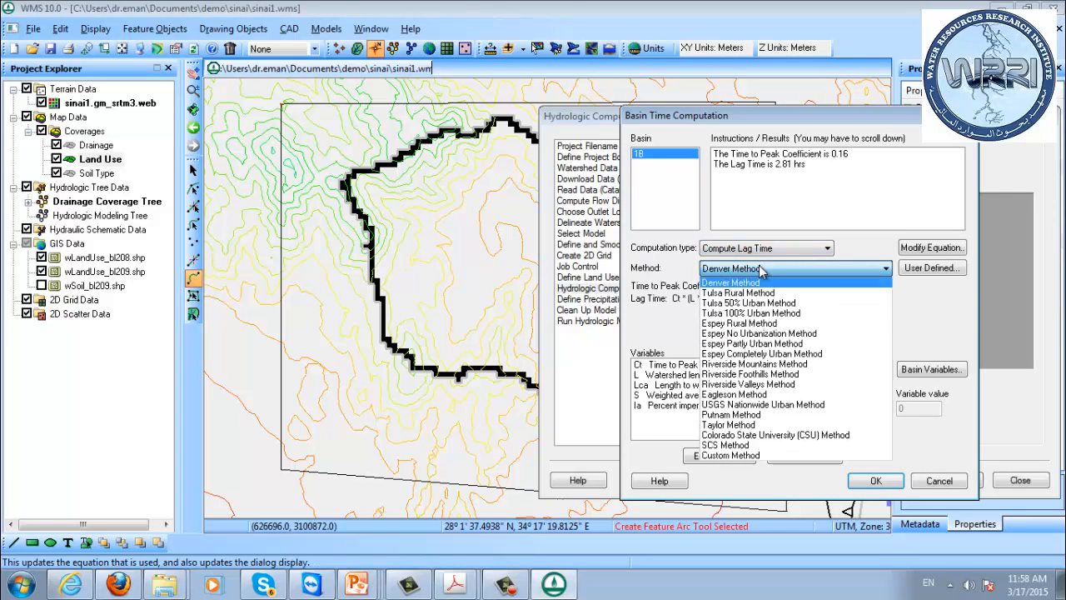
{"action": "left_click", "coordinate": [793, 364]}
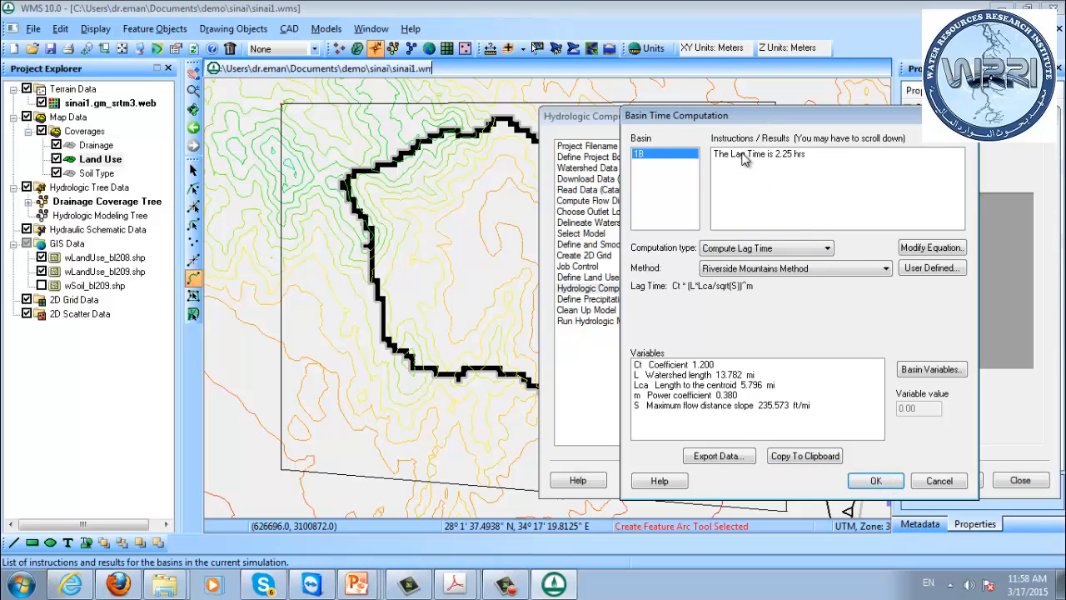
{"action": "left_click", "coordinate": [879, 482]}
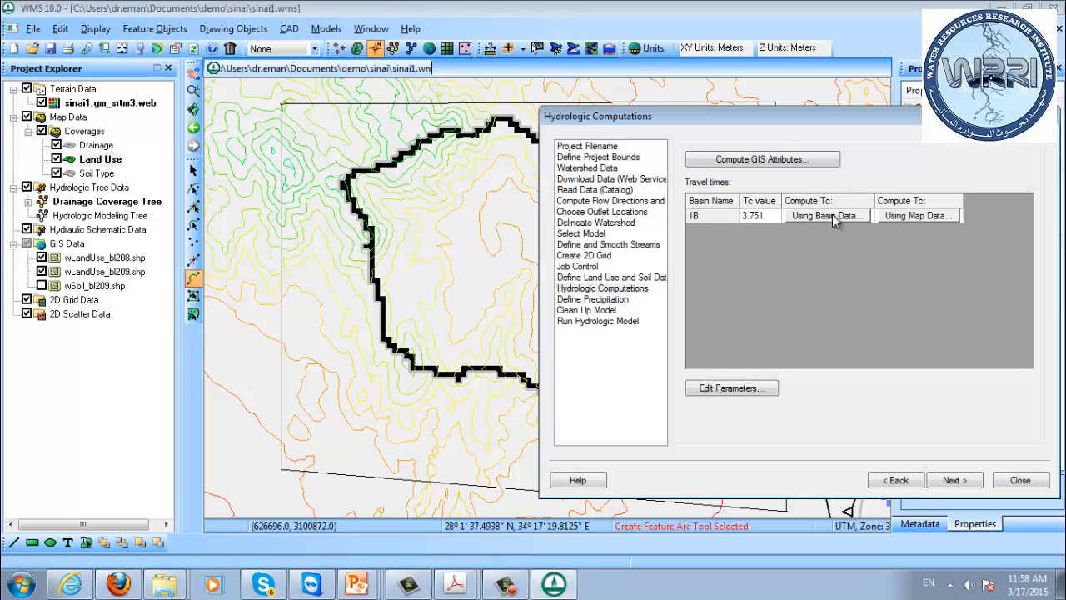
- Display the SCS Curve Number loss rate parameters in the HMS sub-basin properties and set basin 1B's curve number to 90
{"action": "left_click", "coordinate": [716, 390]}
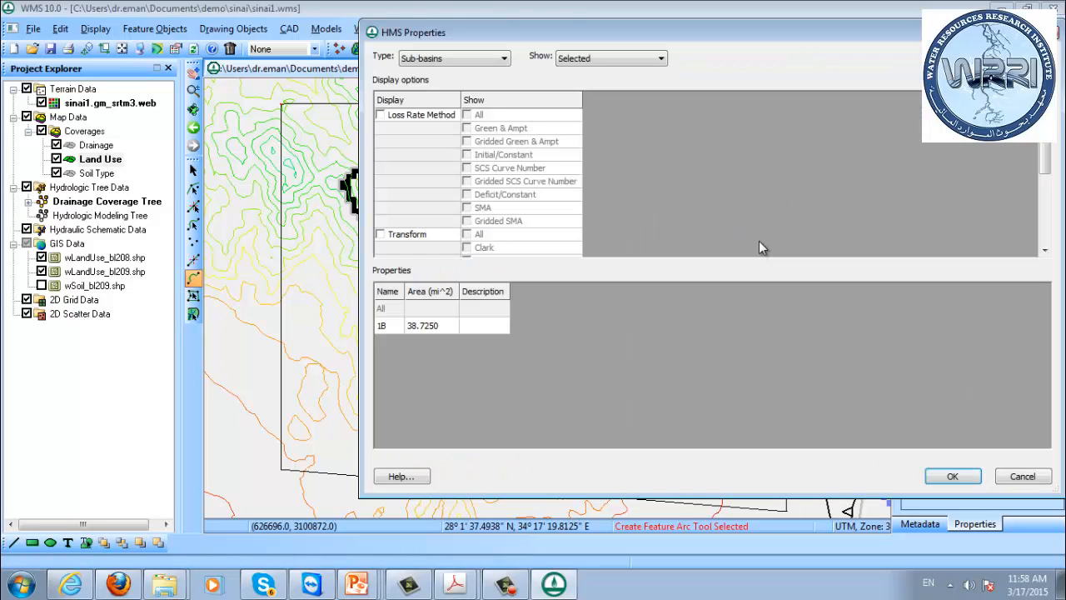
{"action": "left_click", "coordinate": [382, 116]}
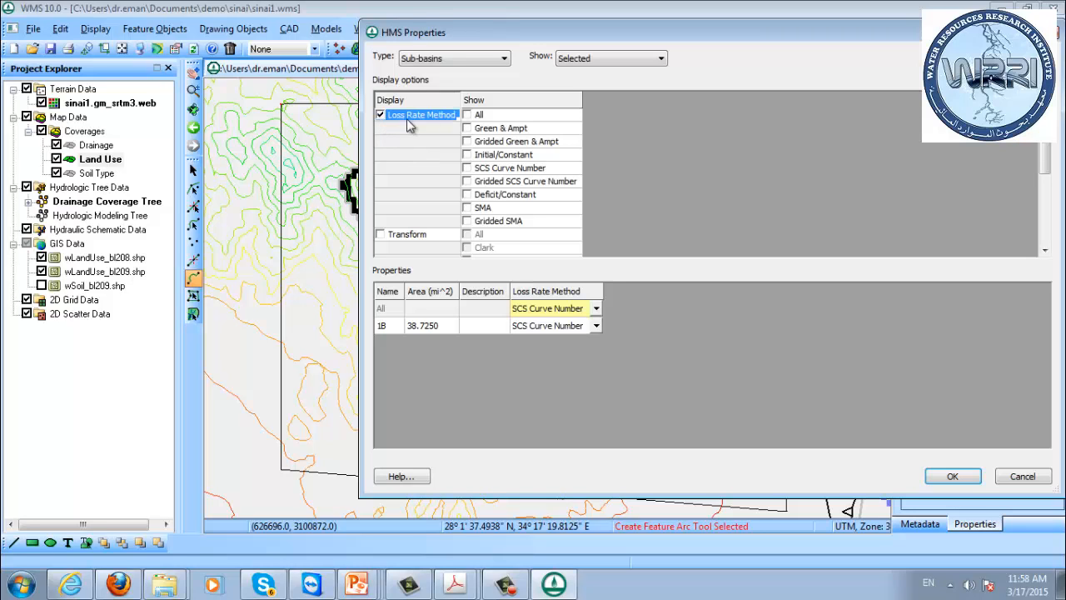
{"action": "left_click", "coordinate": [469, 170]}
{"action": "left_click", "coordinate": [468, 170]}
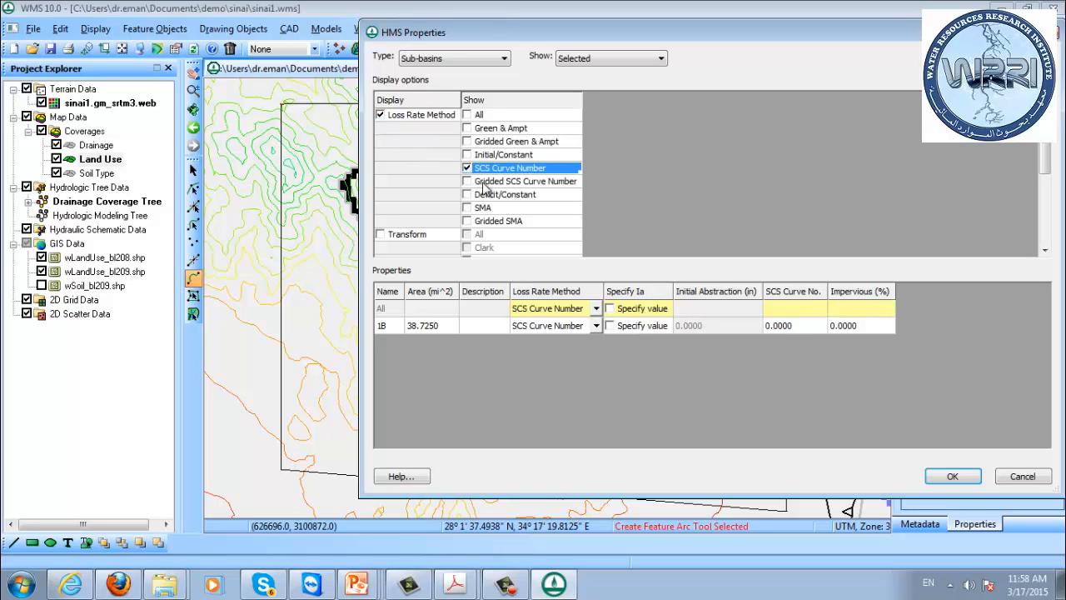
{"action": "left_click", "coordinate": [788, 325]}
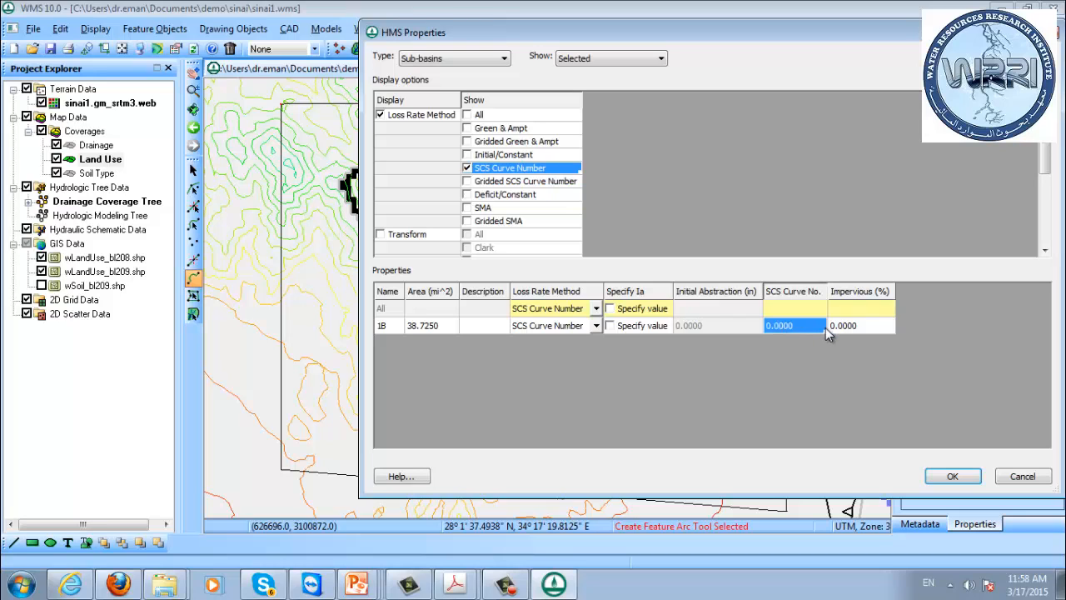
{"action": "type", "text": "8"}
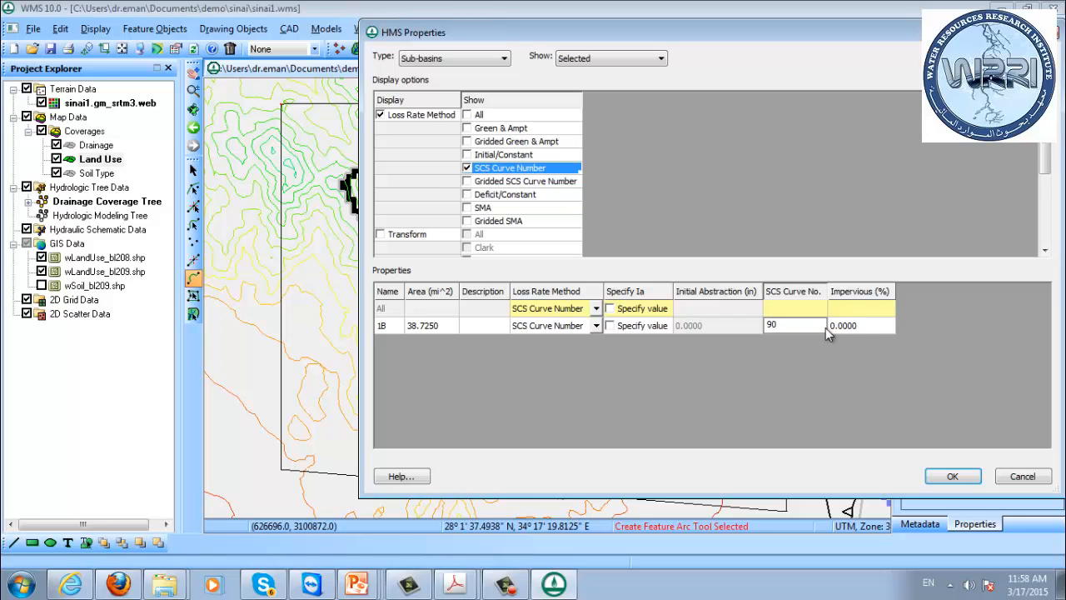
{"action": "left_click", "coordinate": [860, 328]}
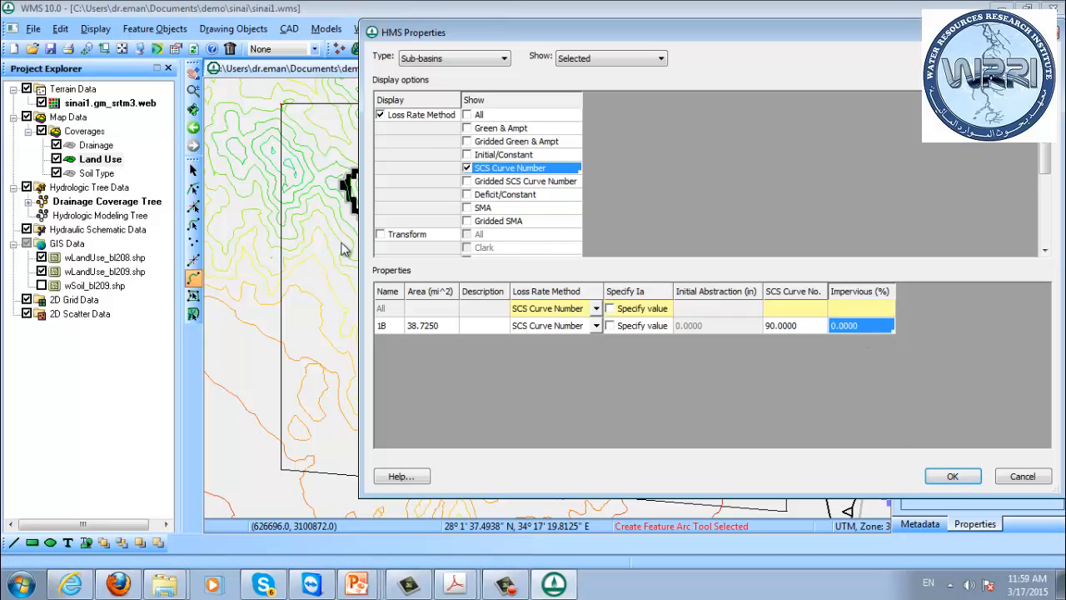
- Display the SCS transform parameters for basin 1B, check its SCS lag, and accept the HMS properties
{"action": "left_click", "coordinate": [380, 235]}
{"action": "left_click_drag", "start_coordinate": [1045, 158], "coordinate": [1047, 200]}
{"action": "left_click", "coordinate": [467, 167]}
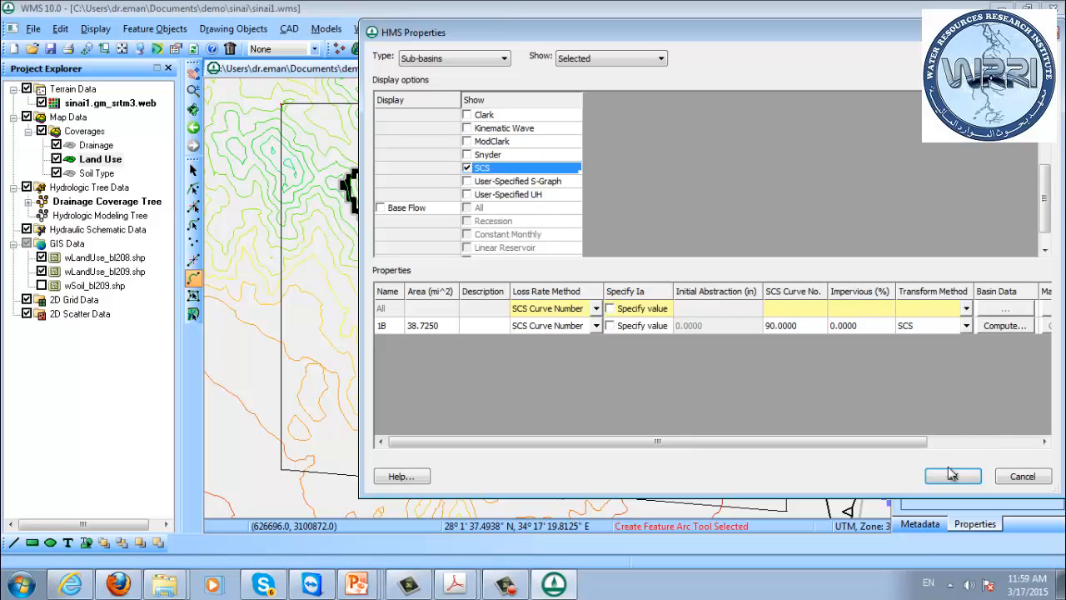
{"action": "left_click_drag", "start_coordinate": [833, 441], "coordinate": [950, 442]}
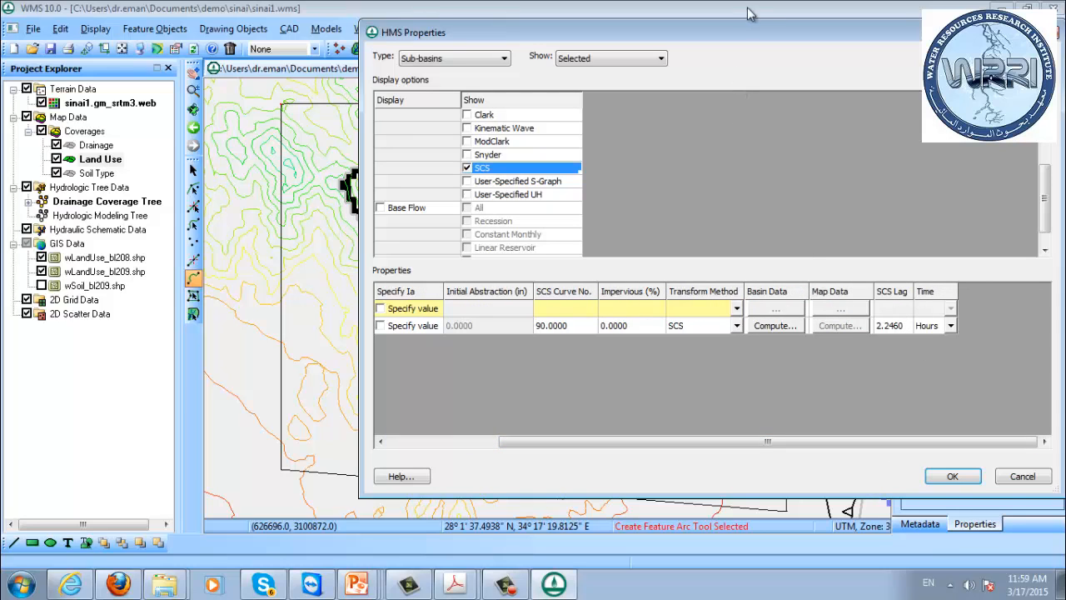
{"action": "left_click", "coordinate": [894, 330]}
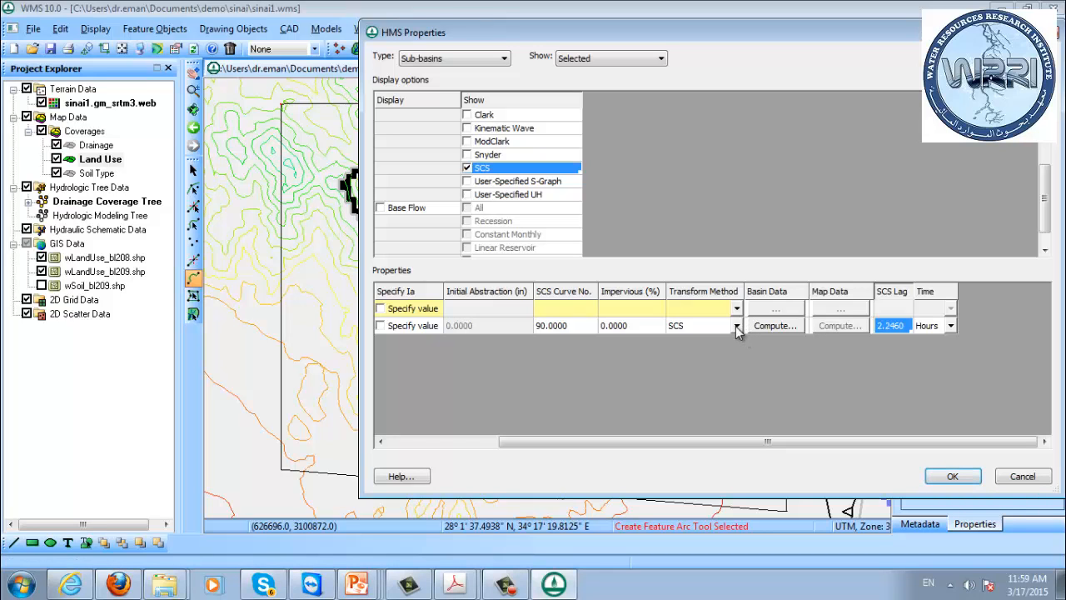
{"action": "left_click", "coordinate": [972, 481]}
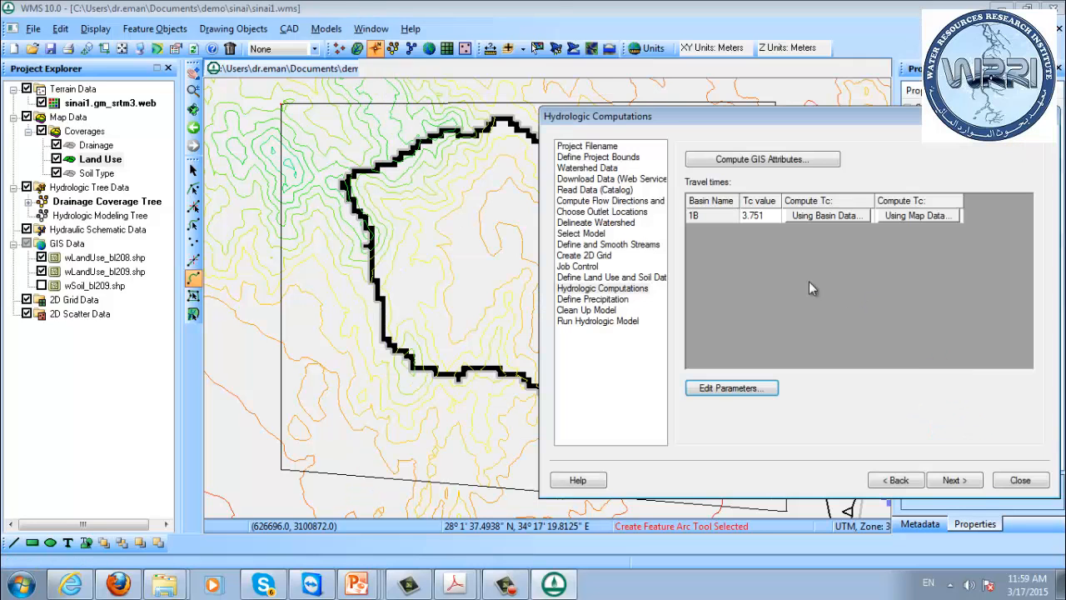
- Advance to Define Precipitation and assign the typeII-24hour curve as basin 1B's user hyetograph
{"action": "left_click", "coordinate": [960, 482]}
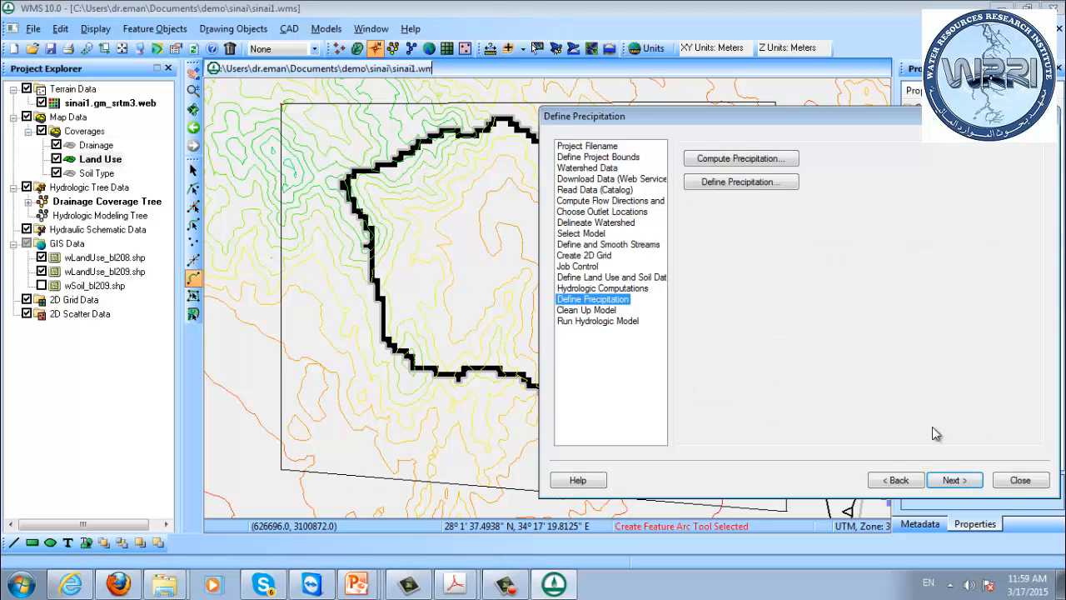
{"action": "left_click", "coordinate": [723, 183]}
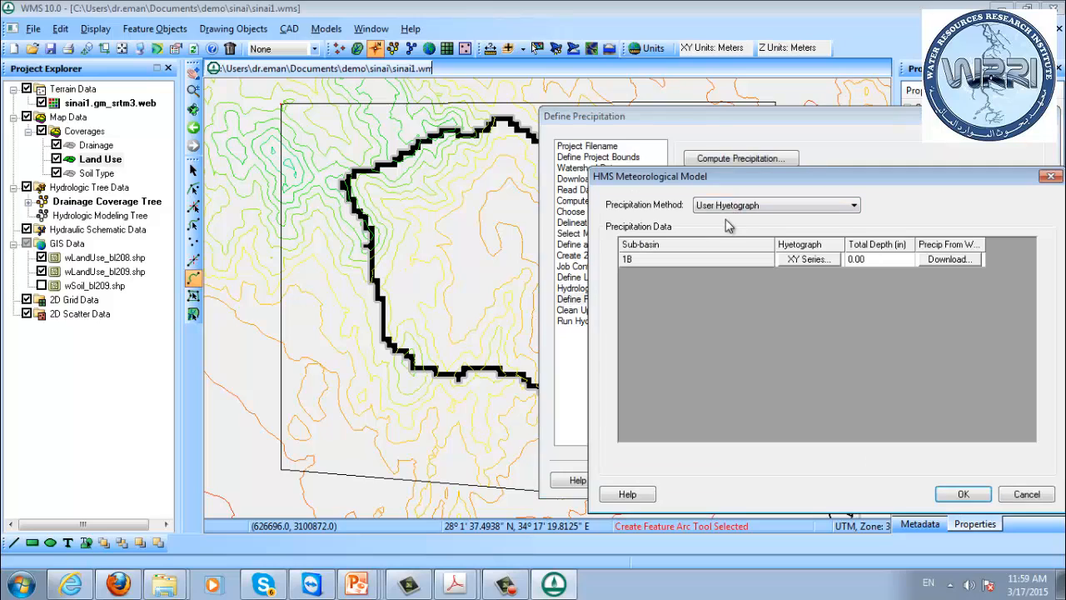
{"action": "left_click", "coordinate": [951, 259]}
{"action": "left_click", "coordinate": [903, 475]}
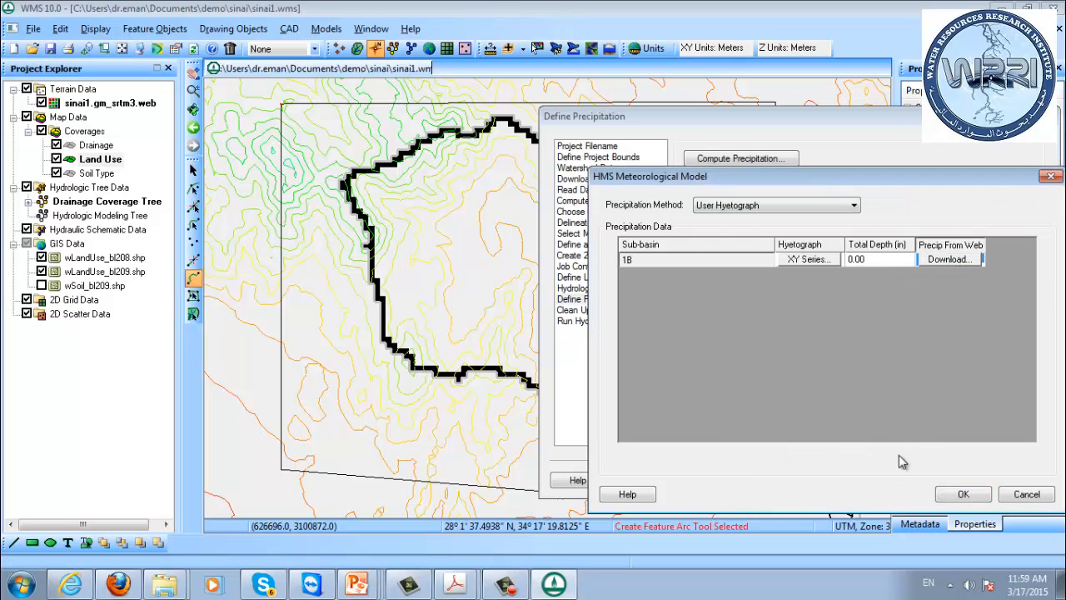
{"action": "left_click", "coordinate": [808, 260]}
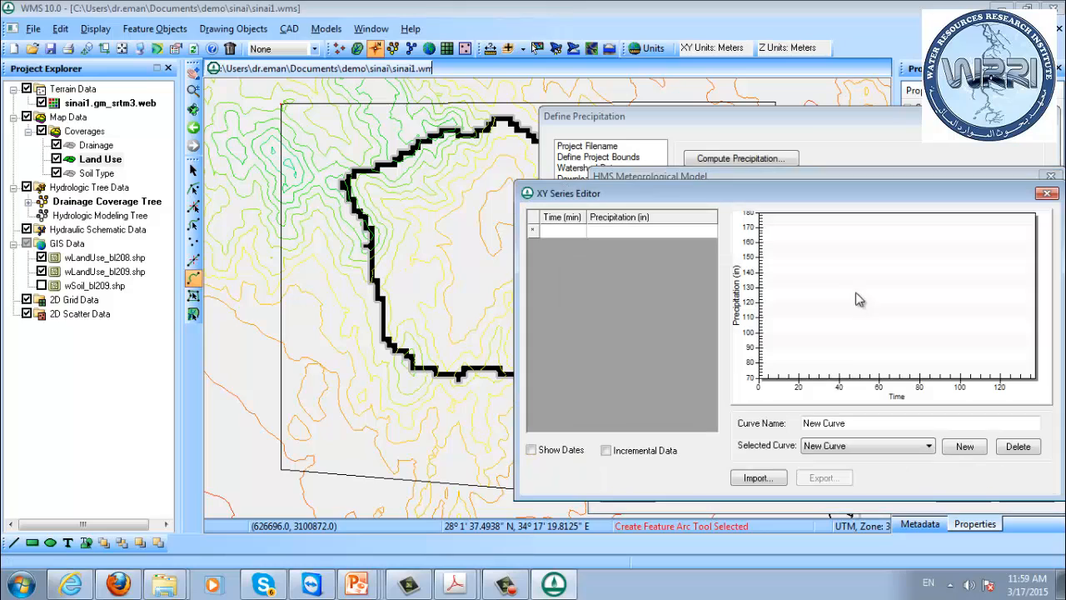
{"action": "left_click", "coordinate": [851, 447]}
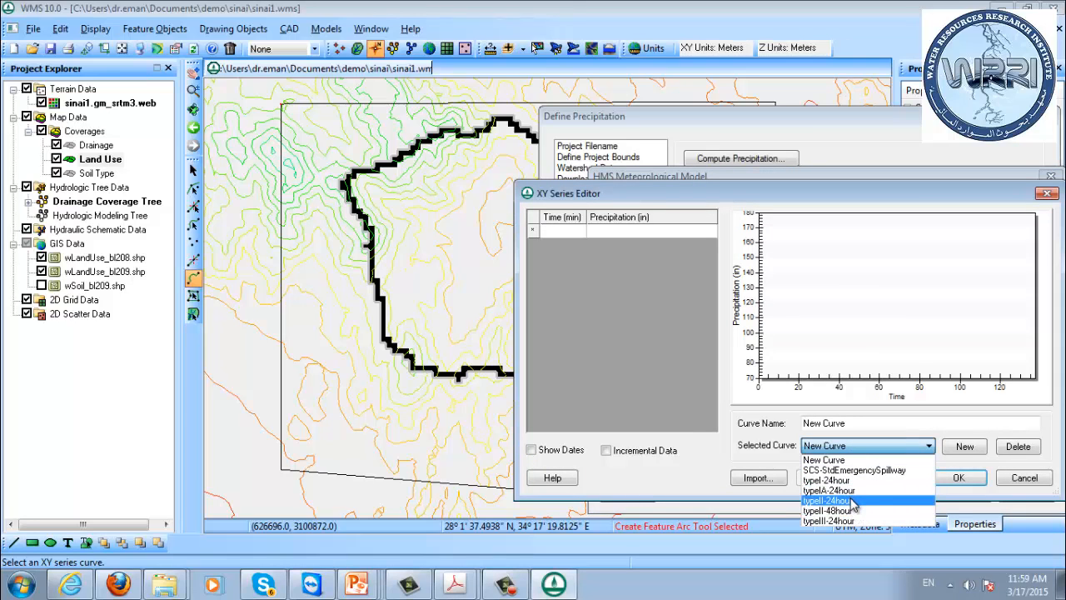
{"action": "left_click", "coordinate": [854, 500]}
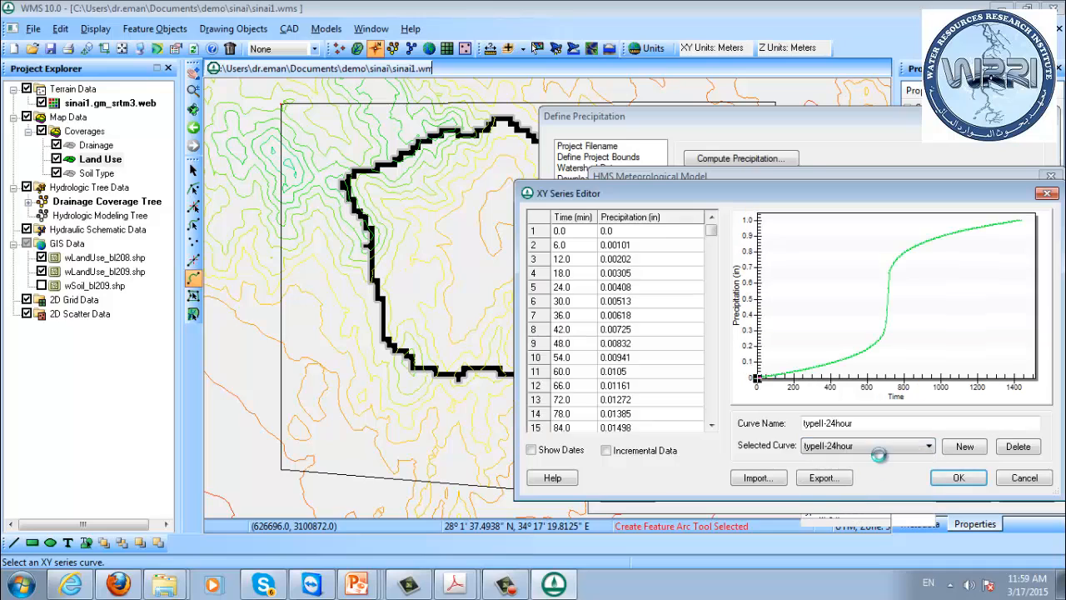
{"action": "left_click", "coordinate": [959, 479]}
{"action": "left_click", "coordinate": [885, 261]}
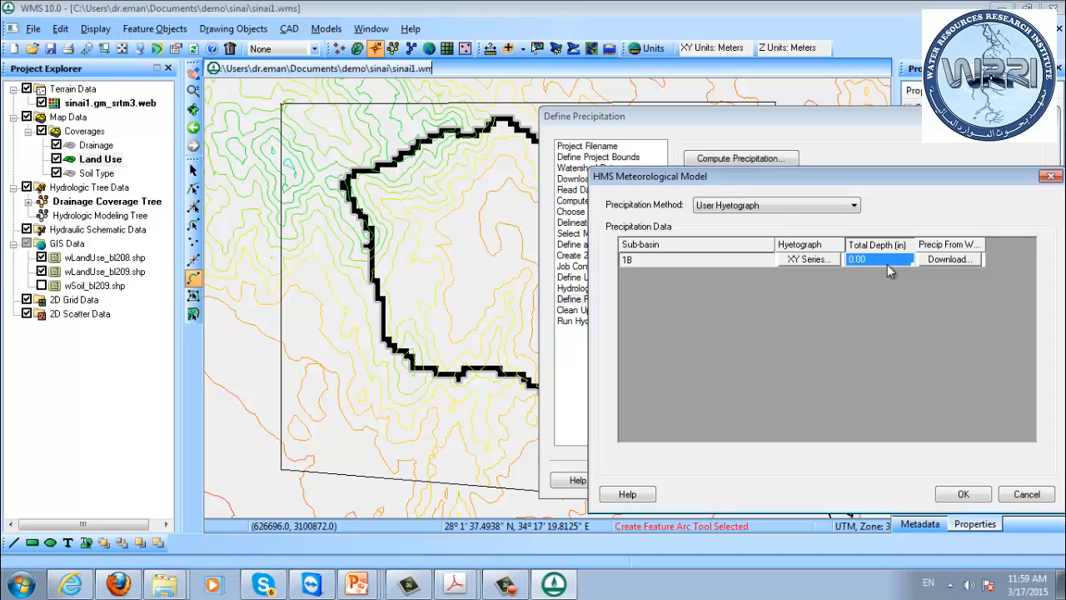
{"action": "left_click", "coordinate": [961, 490]}
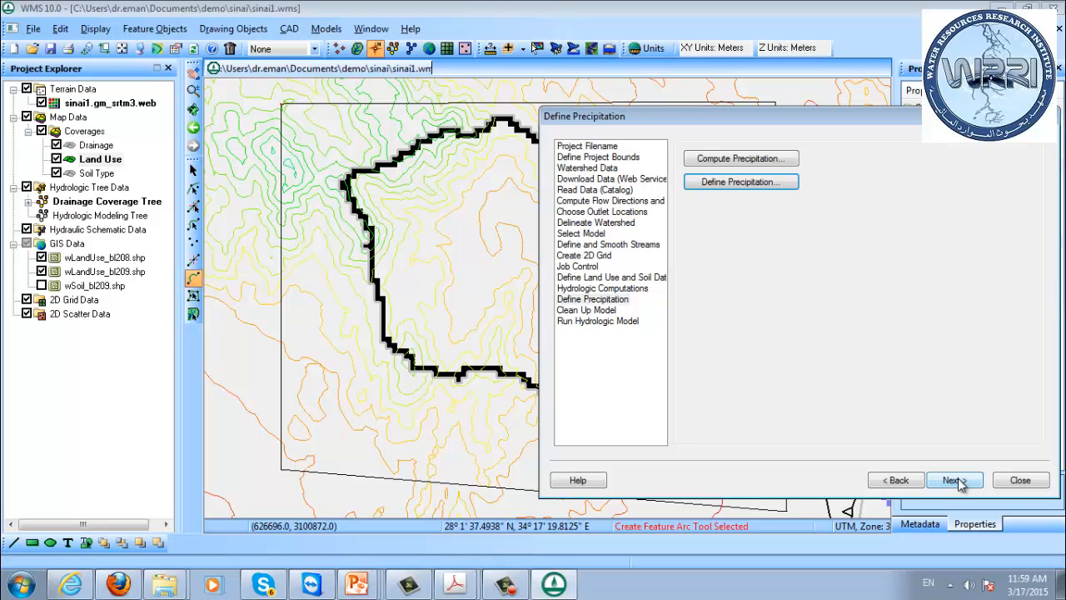
- Advance to Clean Up Model and run the cleanup with all available options except removing NULL DEM cells
{"action": "left_click", "coordinate": [954, 481]}
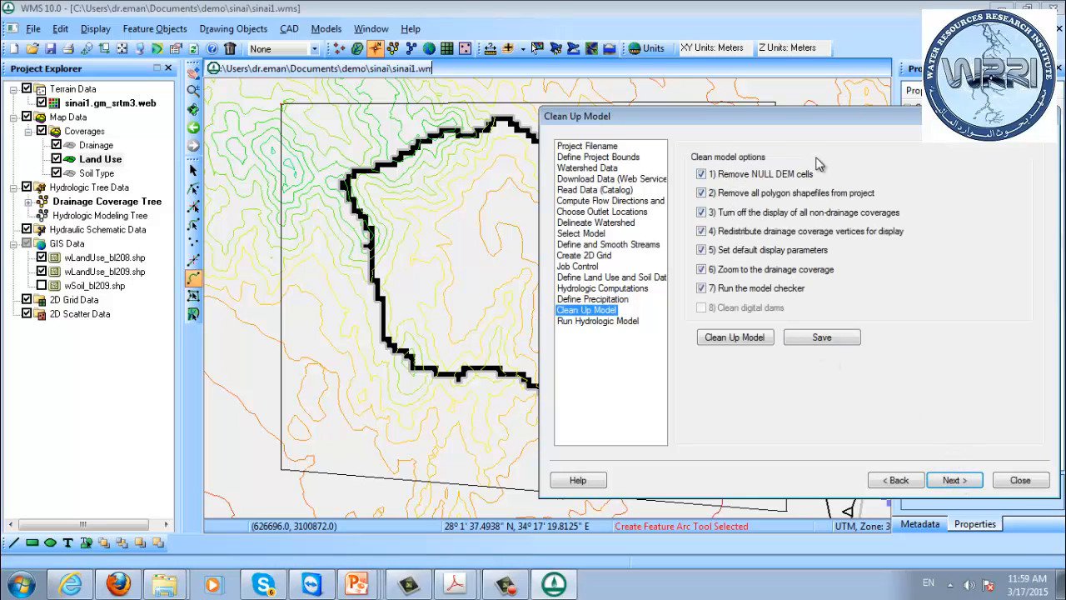
{"action": "left_click", "coordinate": [777, 179]}
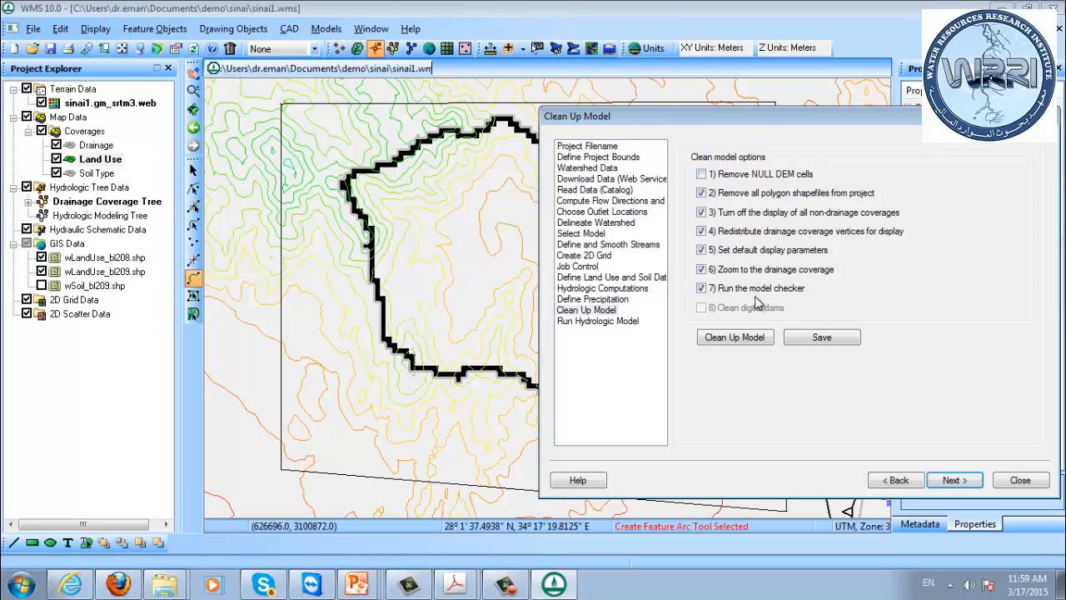
{"action": "left_click", "coordinate": [749, 339]}
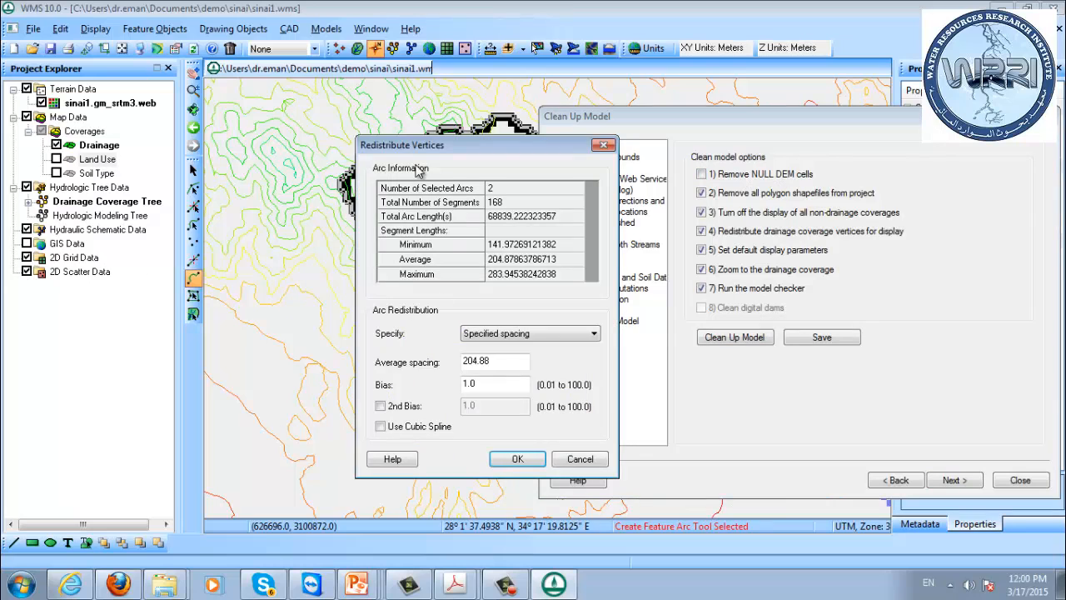
- Redistribute the drainage arc vertices at an average spacing of 3000 and finish the HEC-HMS model check
{"action": "left_click_drag", "start_coordinate": [432, 148], "coordinate": [759, 195]}
{"action": "double_click", "coordinate": [836, 407]}
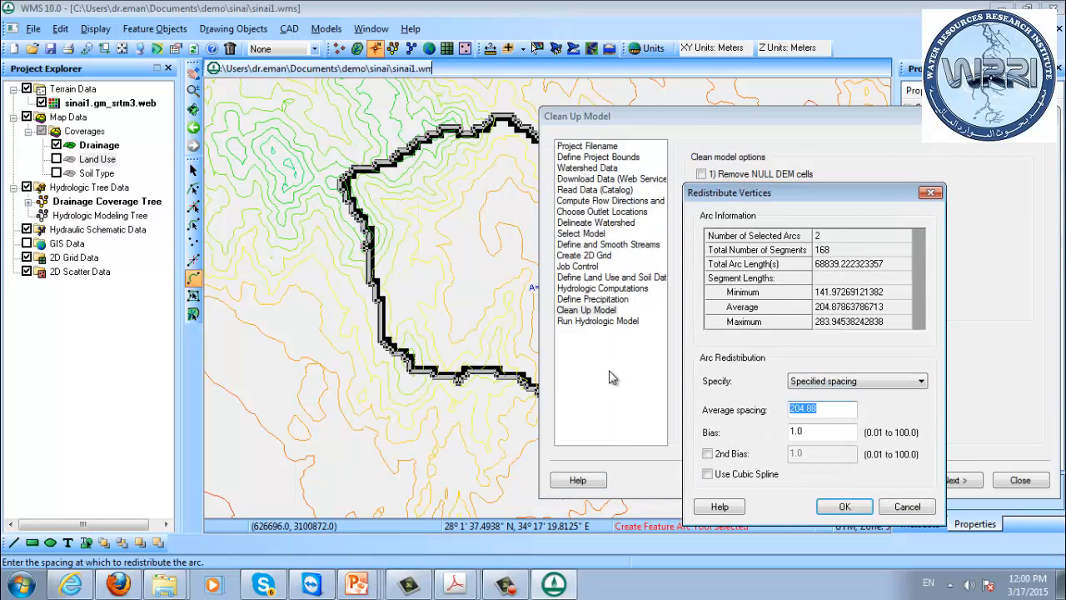
{"action": "type", "text": "3000"}
{"action": "left_click", "coordinate": [843, 507]}
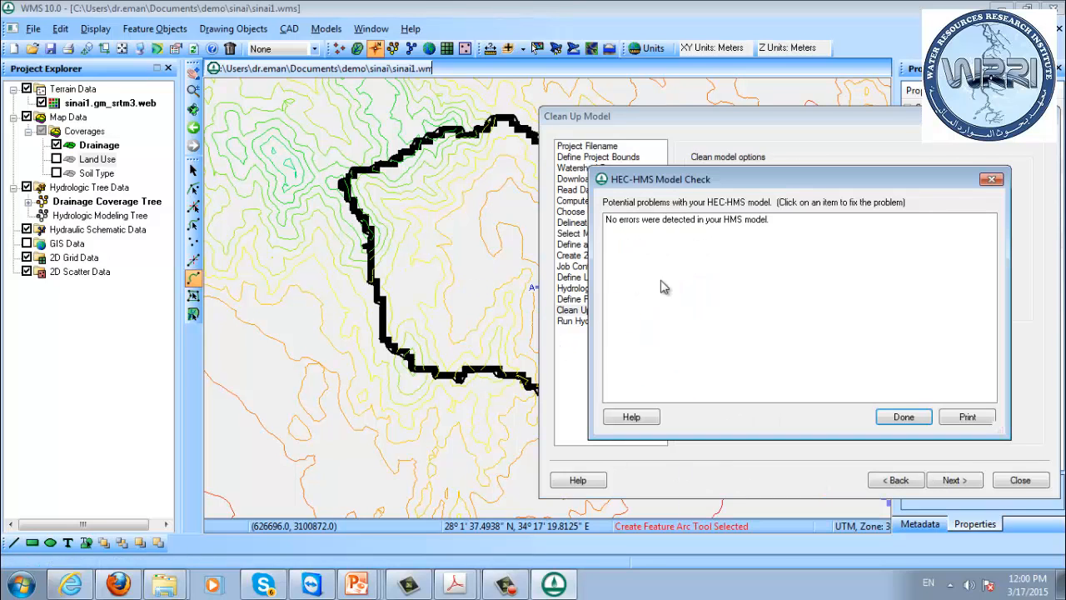
{"action": "left_click", "coordinate": [904, 417]}
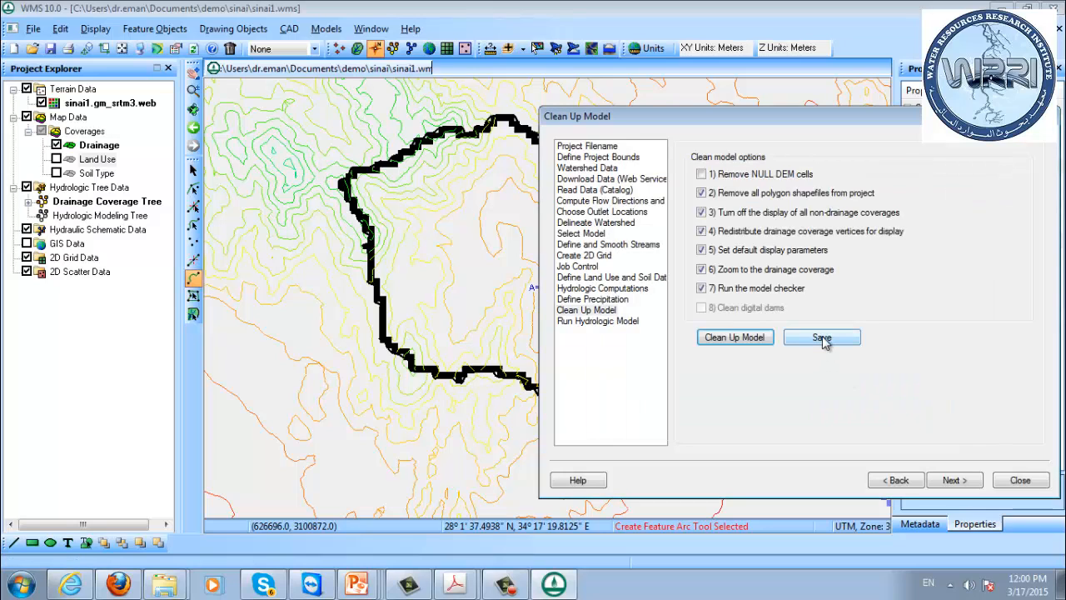
- Save the project, try to run the simulation from the Run Hydrologic Model stage, and finish the wizard
{"action": "left_click", "coordinate": [822, 336]}
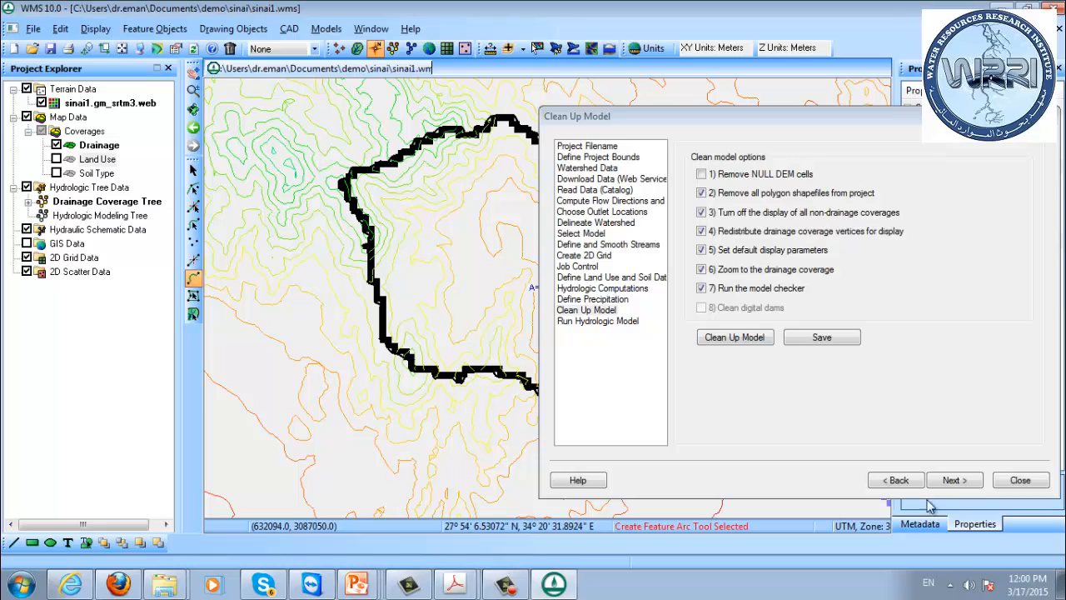
{"action": "left_click", "coordinate": [951, 480]}
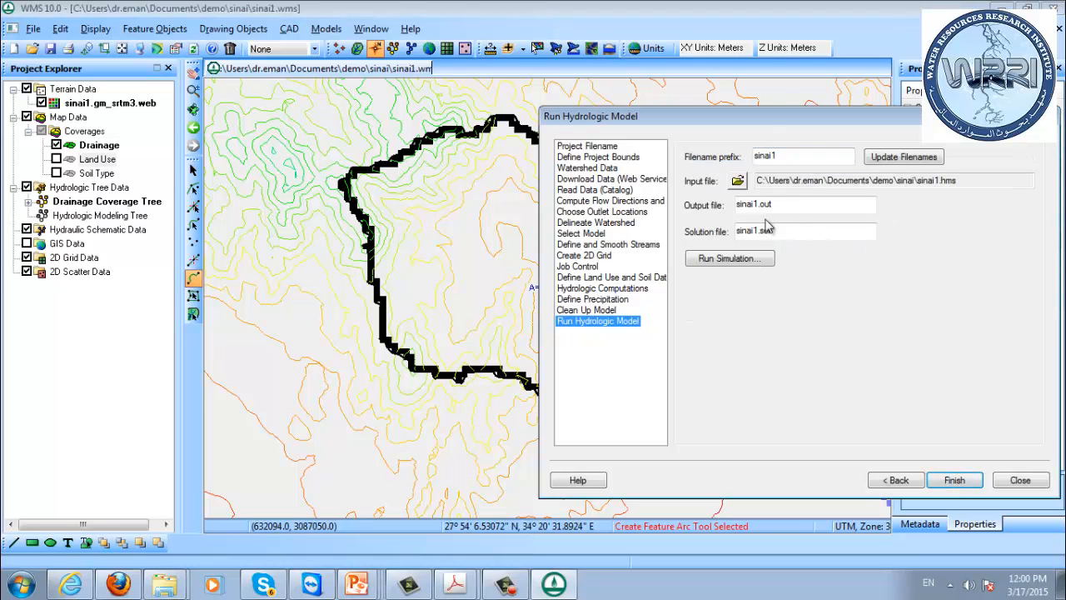
{"action": "left_click", "coordinate": [727, 260]}
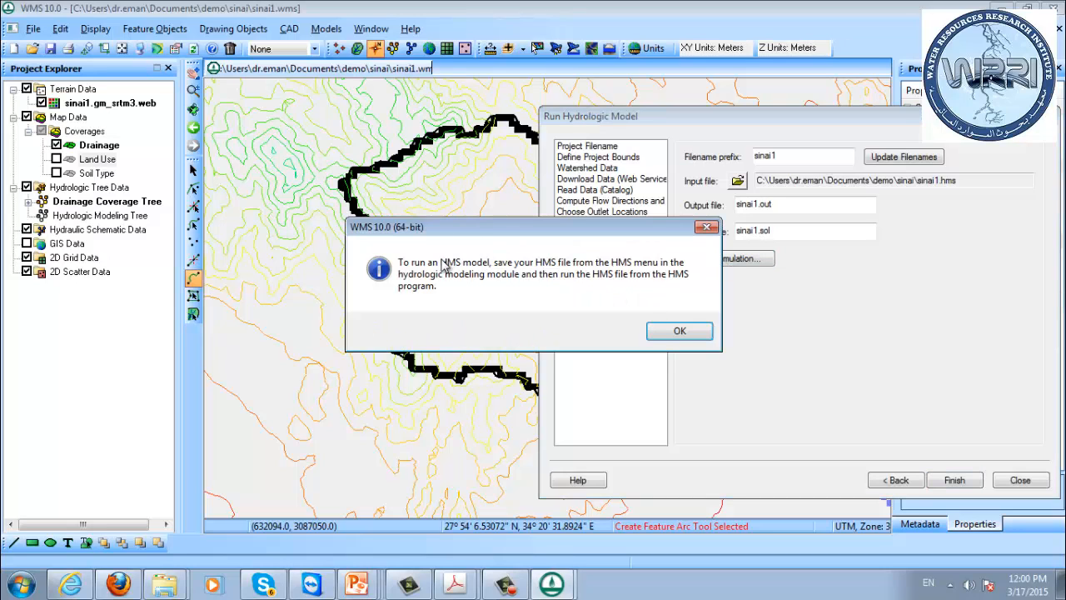
{"action": "left_click", "coordinate": [679, 331]}
{"action": "left_click", "coordinate": [973, 483]}
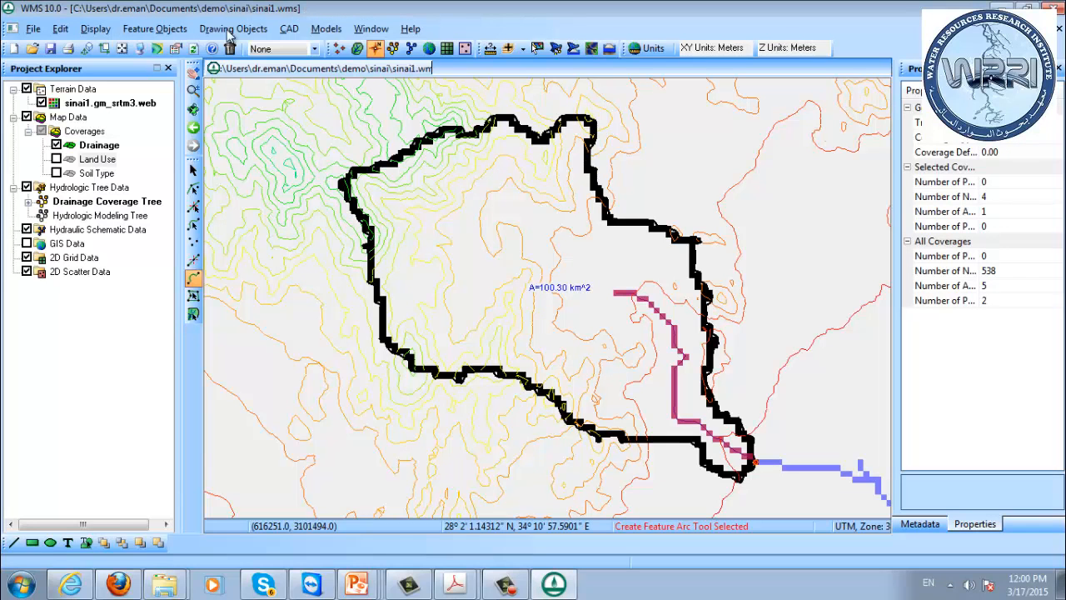
- Start saving the HMS file from the hydrologic modeling module and create a destination folder named hms inside demo\sinai
{"action": "left_click", "coordinate": [393, 47]}
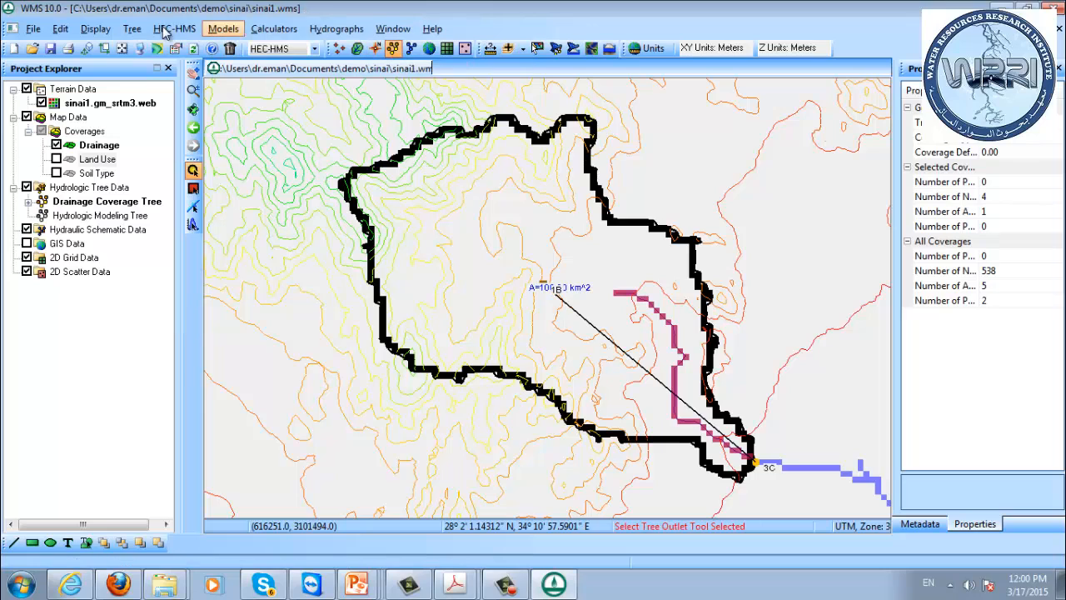
{"action": "left_click", "coordinate": [162, 30]}
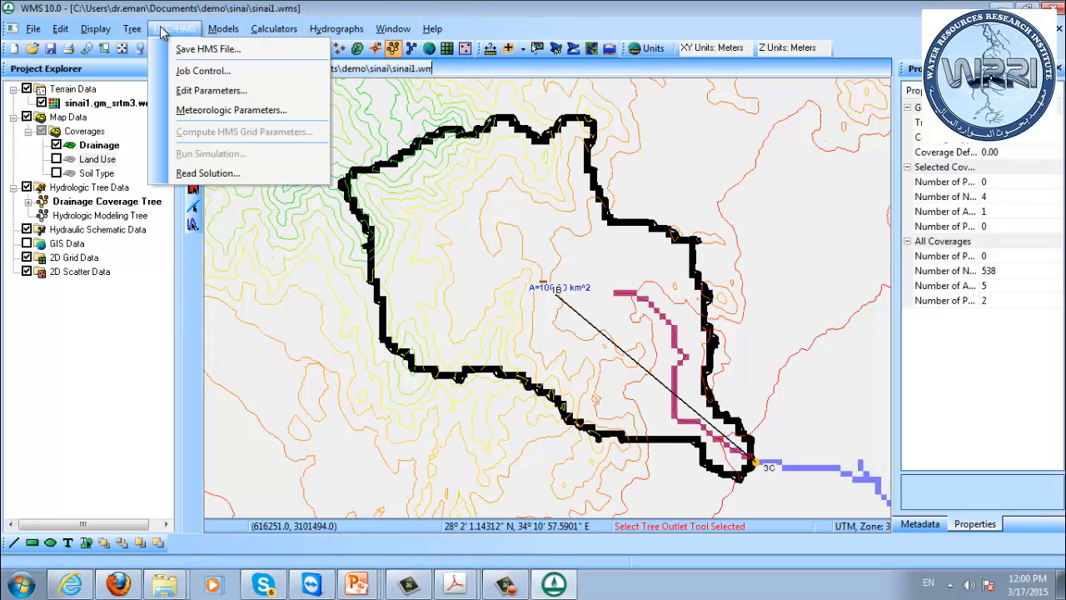
{"action": "left_click", "coordinate": [190, 49]}
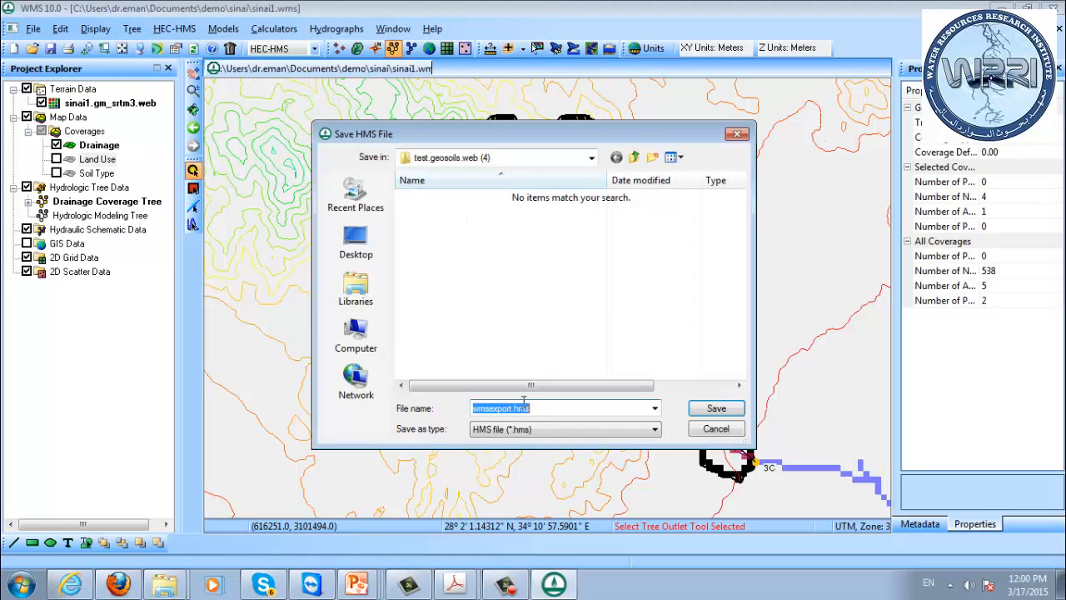
{"action": "left_click", "coordinate": [634, 157]}
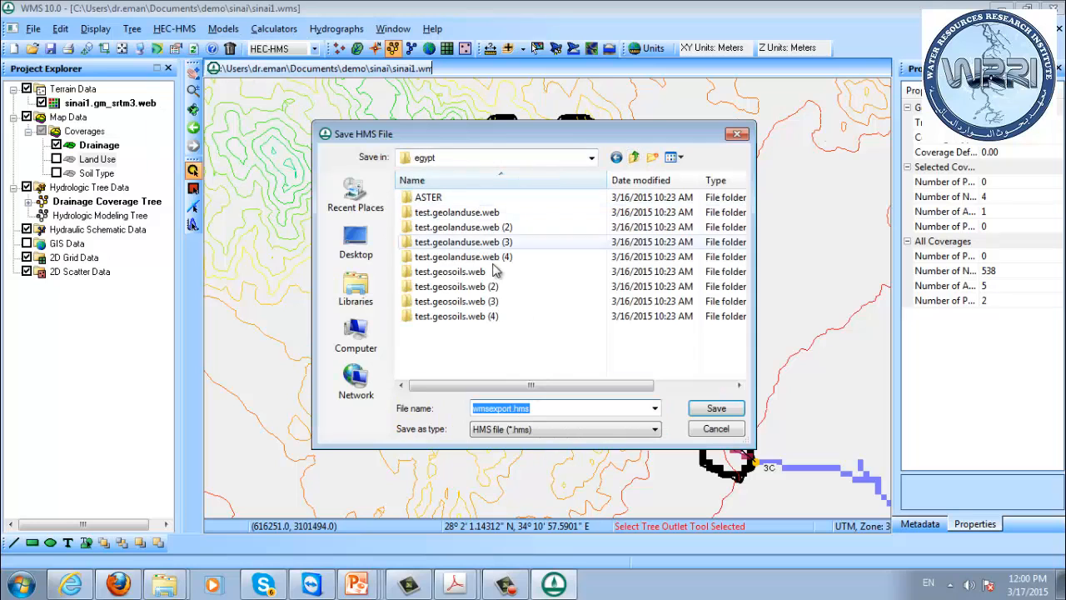
{"action": "left_click", "coordinate": [635, 157]}
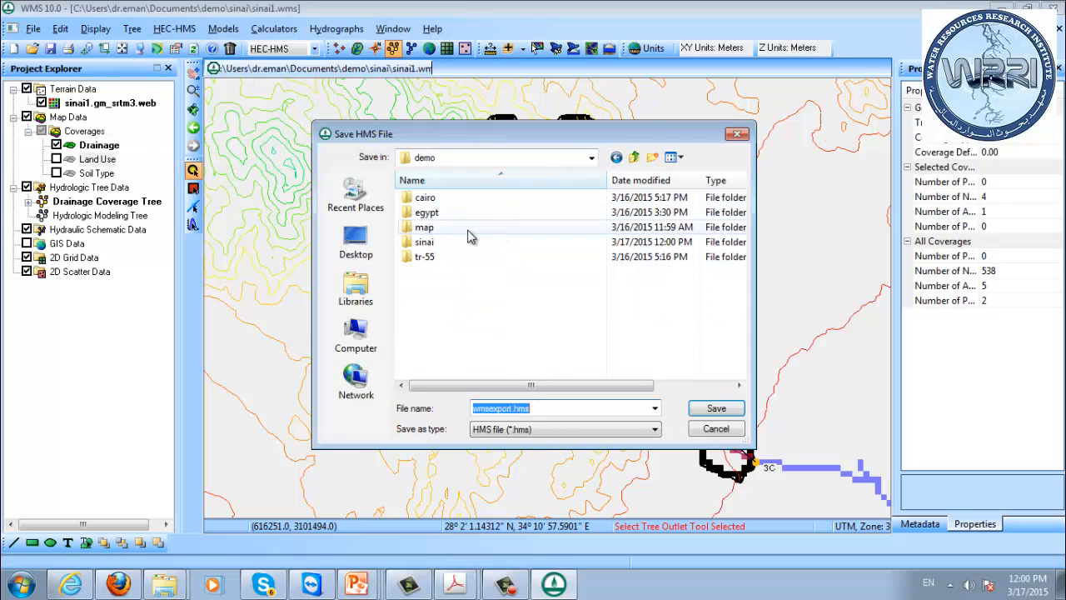
{"action": "double_click", "coordinate": [448, 242]}
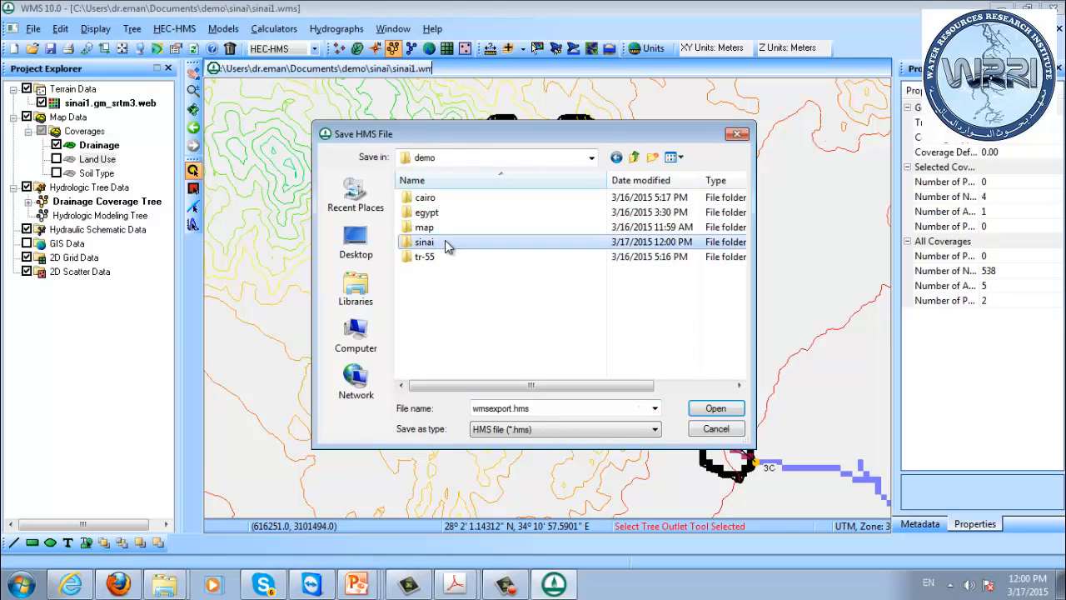
{"action": "left_click", "coordinate": [652, 157]}
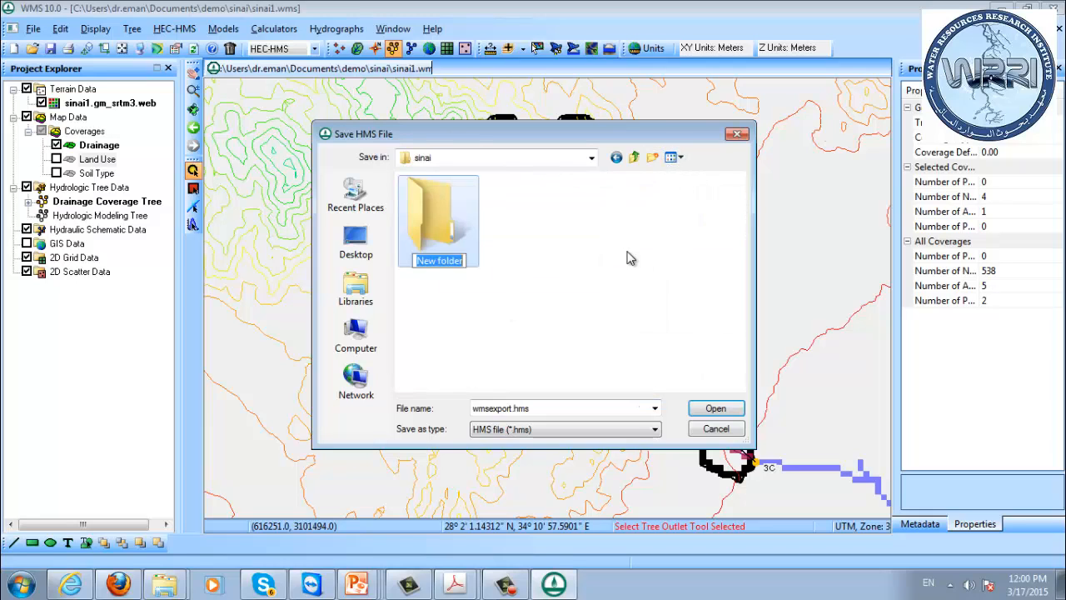
{"action": "type", "text": "hms"}
{"action": "key", "text": "Return"}
{"action": "key", "text": "Return"}
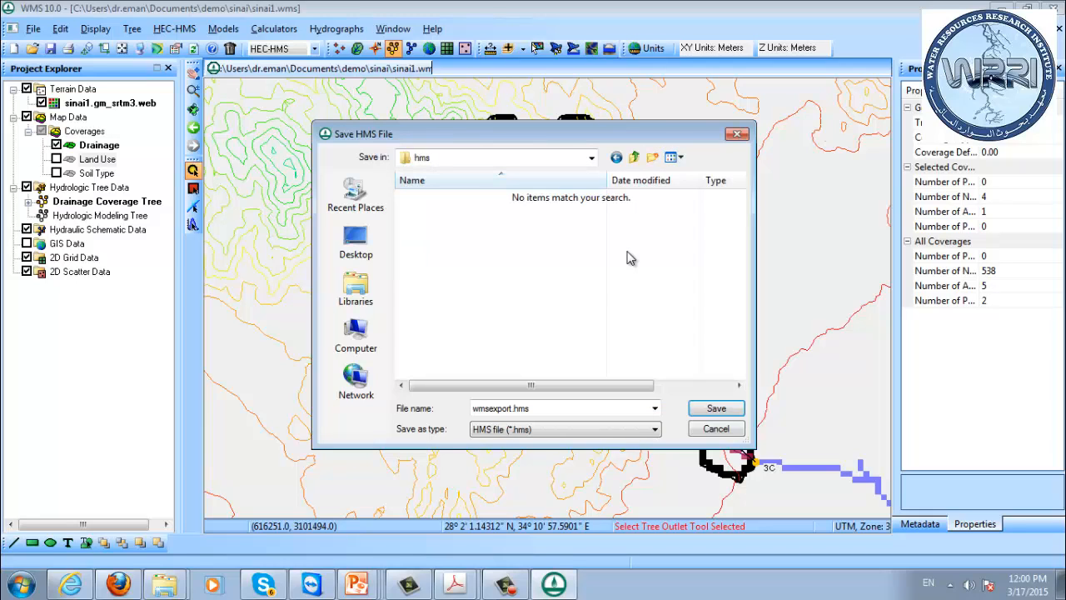
- Save the HMS file as sinait.hms in the new hms folder
{"action": "double_click", "coordinate": [509, 408]}
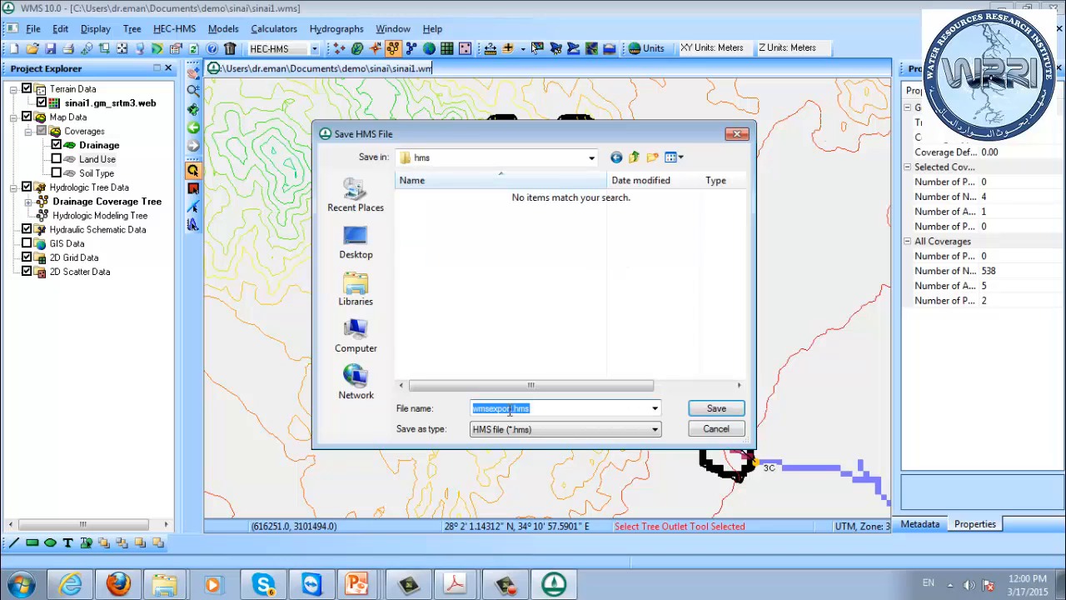
{"action": "left_click_drag", "start_coordinate": [510, 409], "coordinate": [342, 406]}
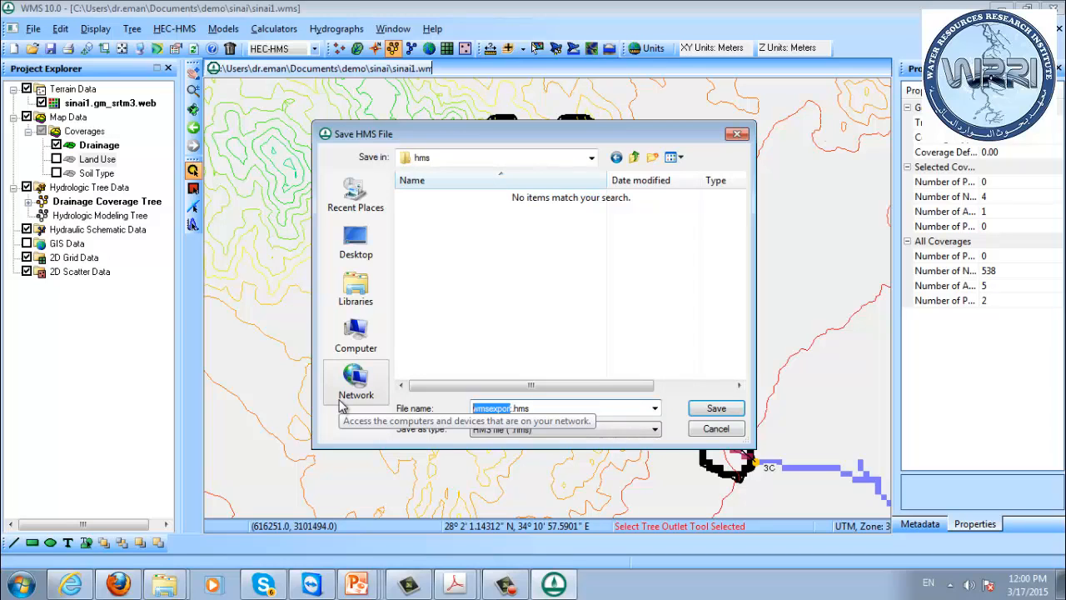
{"action": "type", "text": "sinai"}
{"action": "key", "text": "Return"}
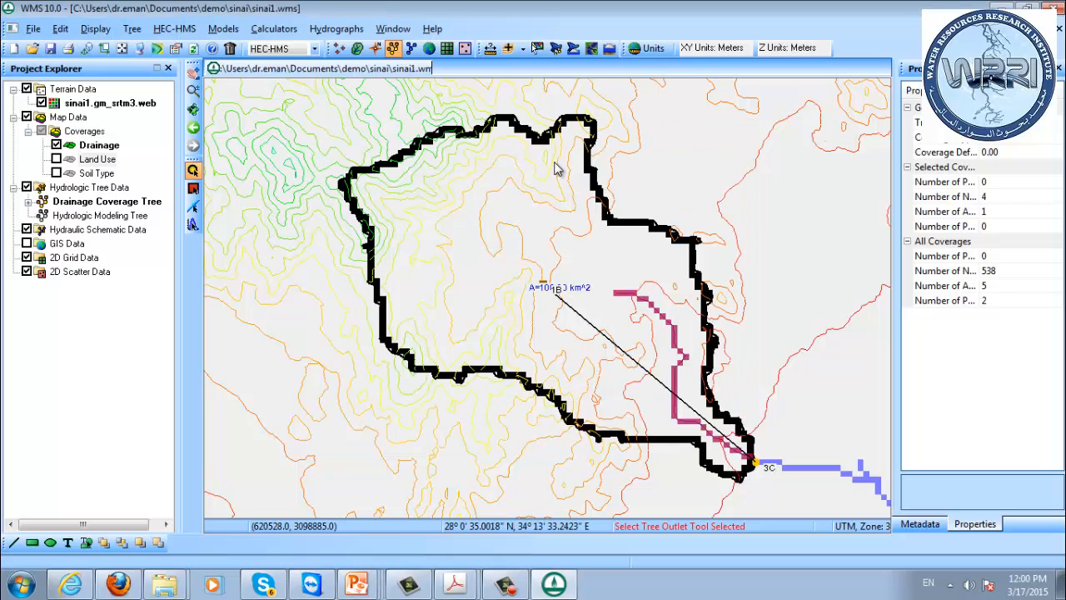
- Find HEC-HMS among the installed programs and launch version 4.0
{"action": "left_click", "coordinate": [25, 584]}
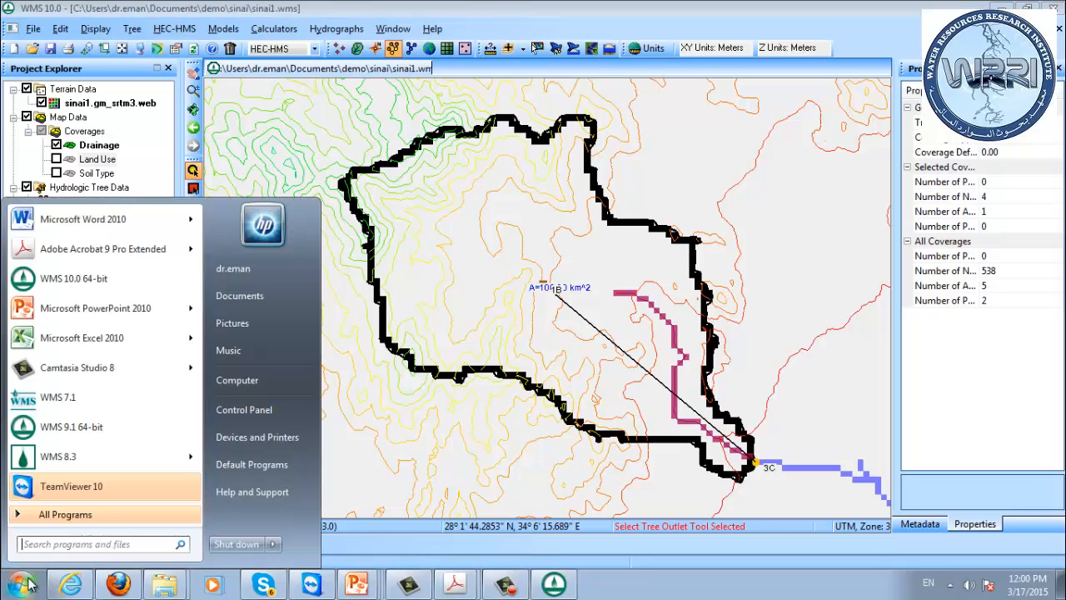
{"action": "left_click", "coordinate": [58, 544]}
{"action": "type", "text": "hm"}
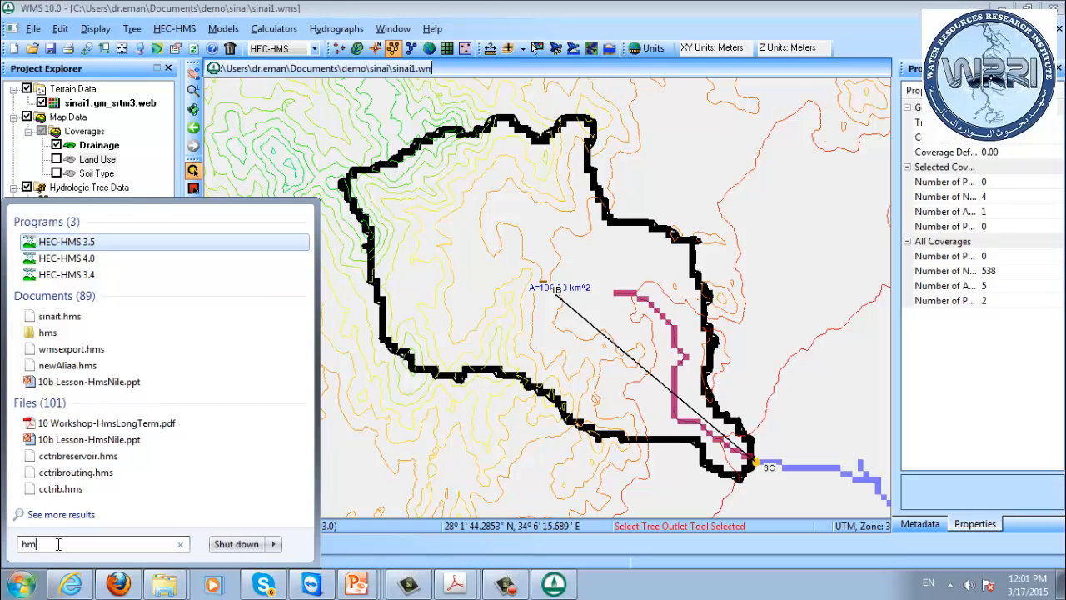
{"action": "key", "text": "Return"}
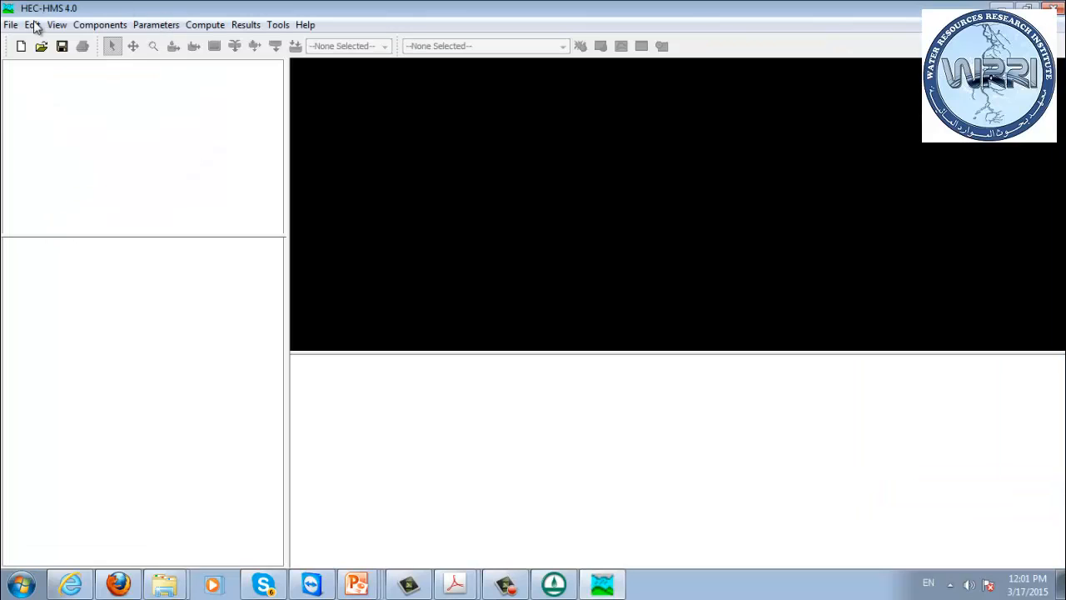
- Open the exported project sinait.hms from the demo\sinai\hms folder in My Documents
{"action": "left_click", "coordinate": [12, 25]}
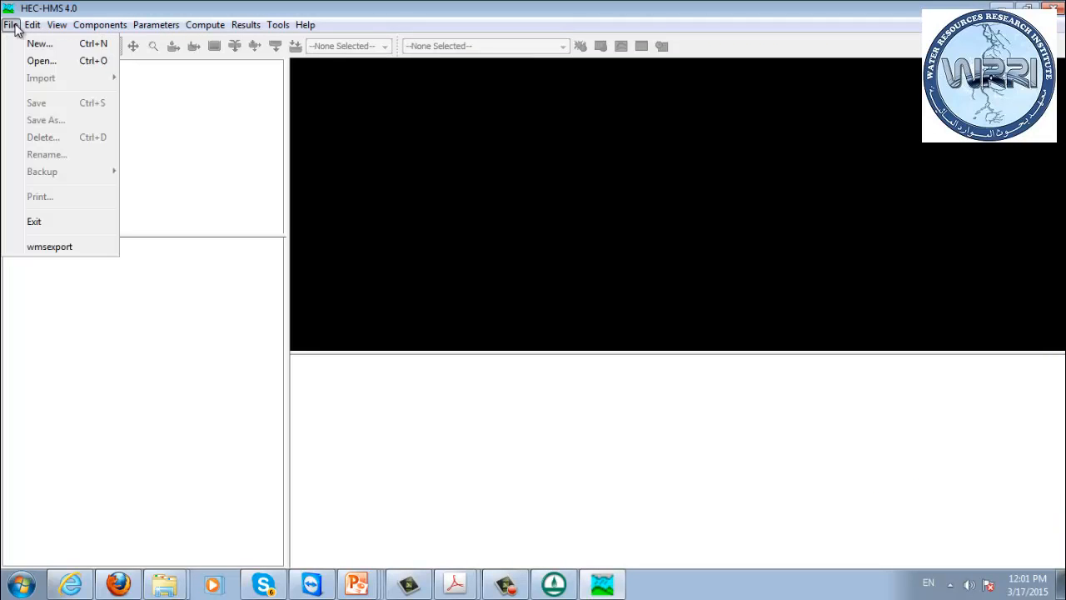
{"action": "left_click", "coordinate": [34, 61]}
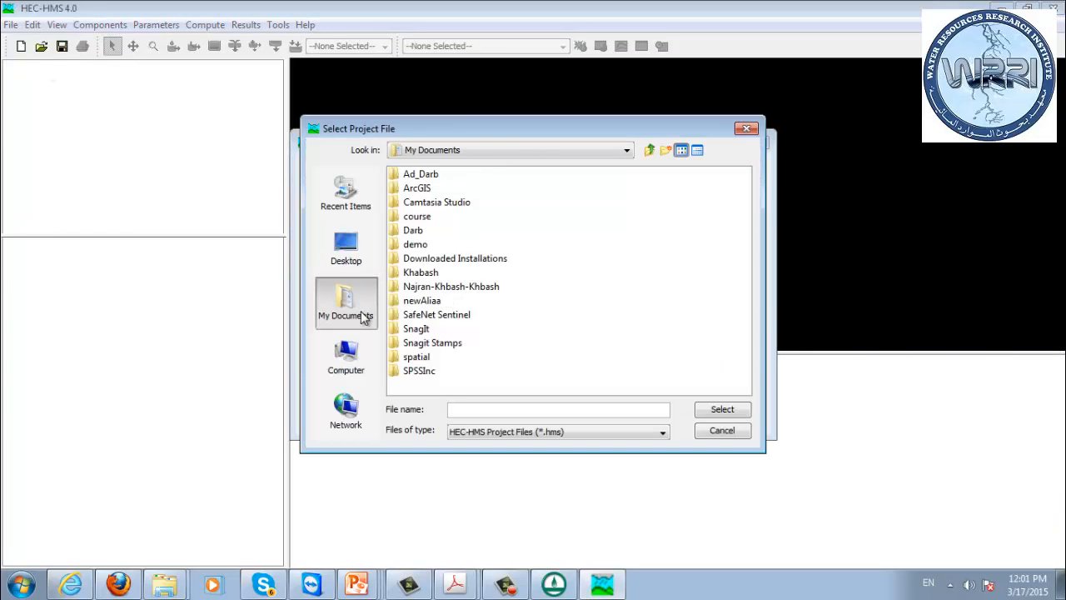
{"action": "double_click", "coordinate": [419, 244]}
{"action": "double_click", "coordinate": [412, 217]}
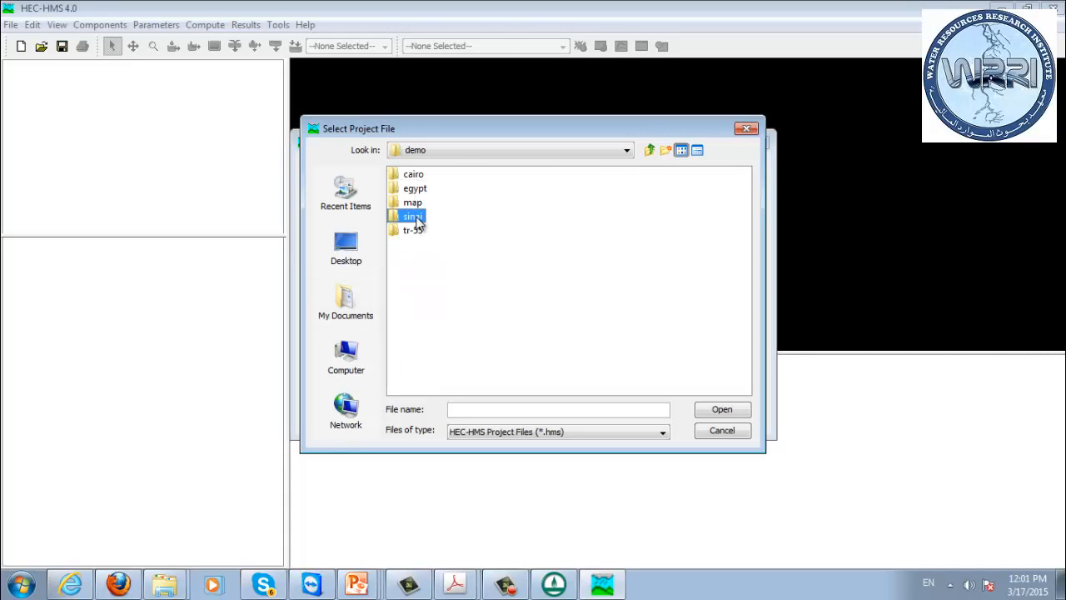
{"action": "double_click", "coordinate": [409, 176]}
{"action": "double_click", "coordinate": [410, 178]}
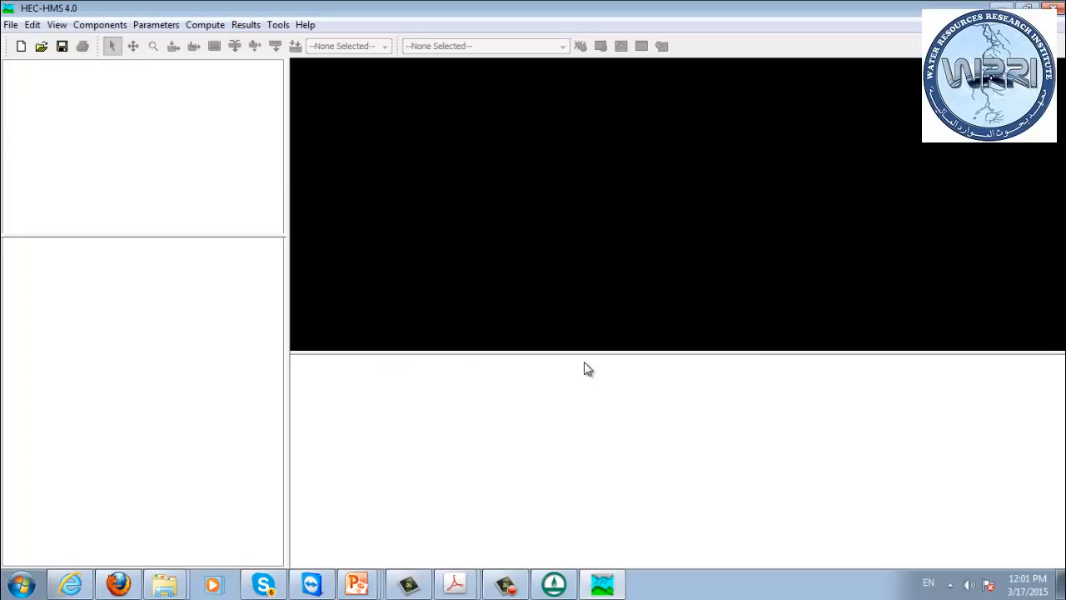
- Open the WMS Watershed basin model and maximize its map window
{"action": "left_click", "coordinate": [10, 80]}
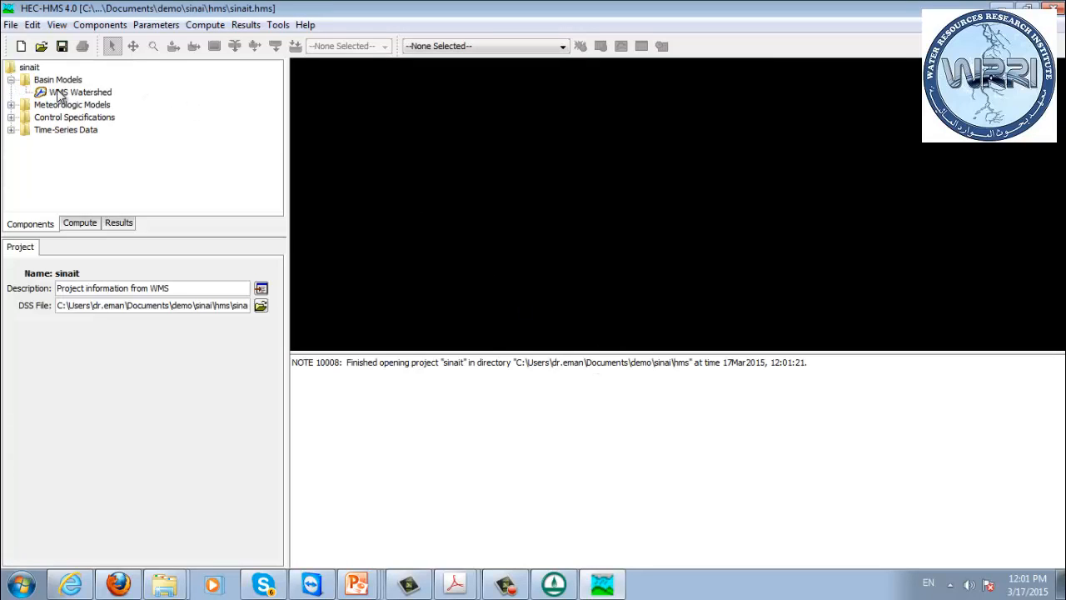
{"action": "double_click", "coordinate": [80, 92]}
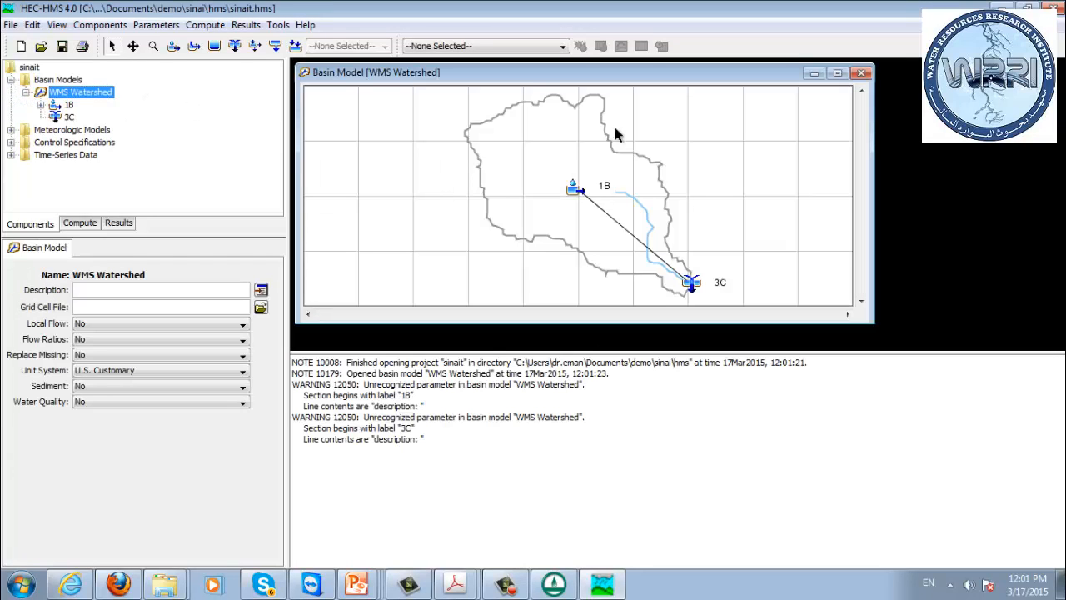
{"action": "double_click", "coordinate": [521, 75]}
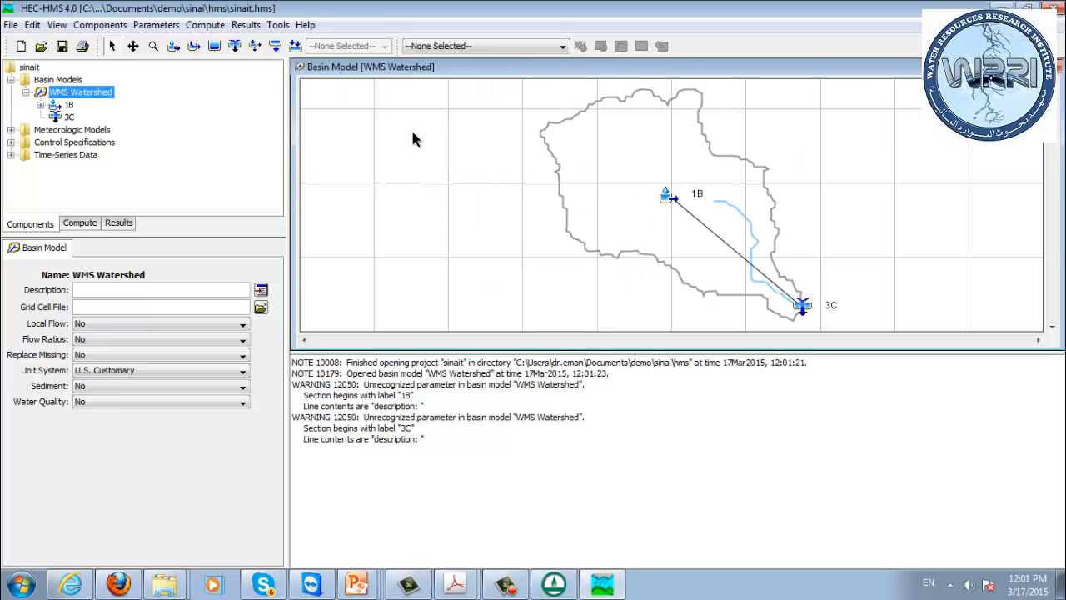
- Select simulation Run 1, compute it, and dismiss the progress window
{"action": "left_click", "coordinate": [81, 225]}
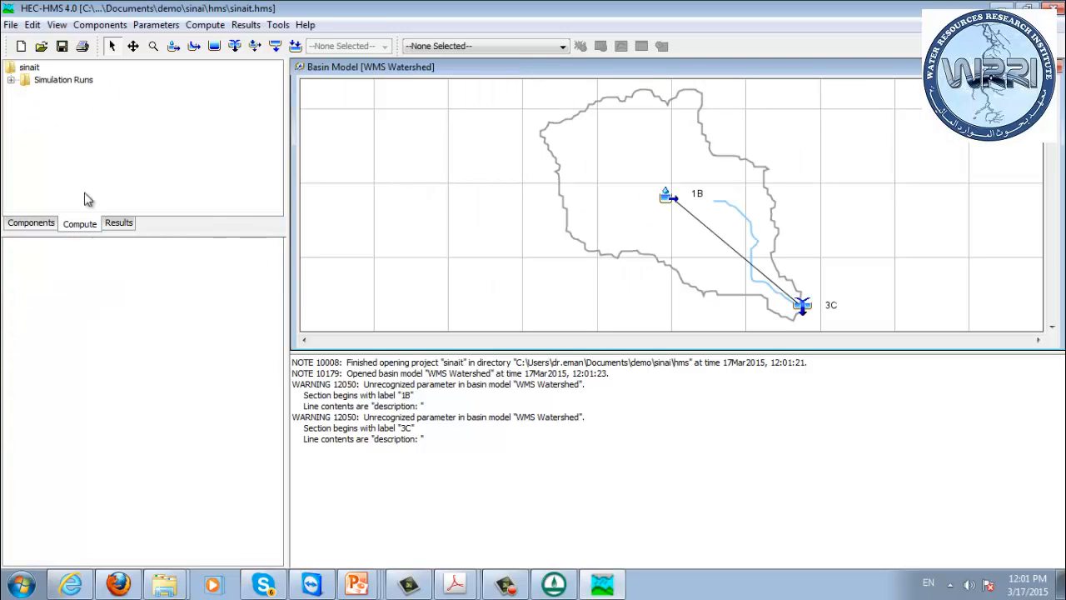
{"action": "left_click", "coordinate": [11, 80]}
{"action": "left_click", "coordinate": [59, 93]}
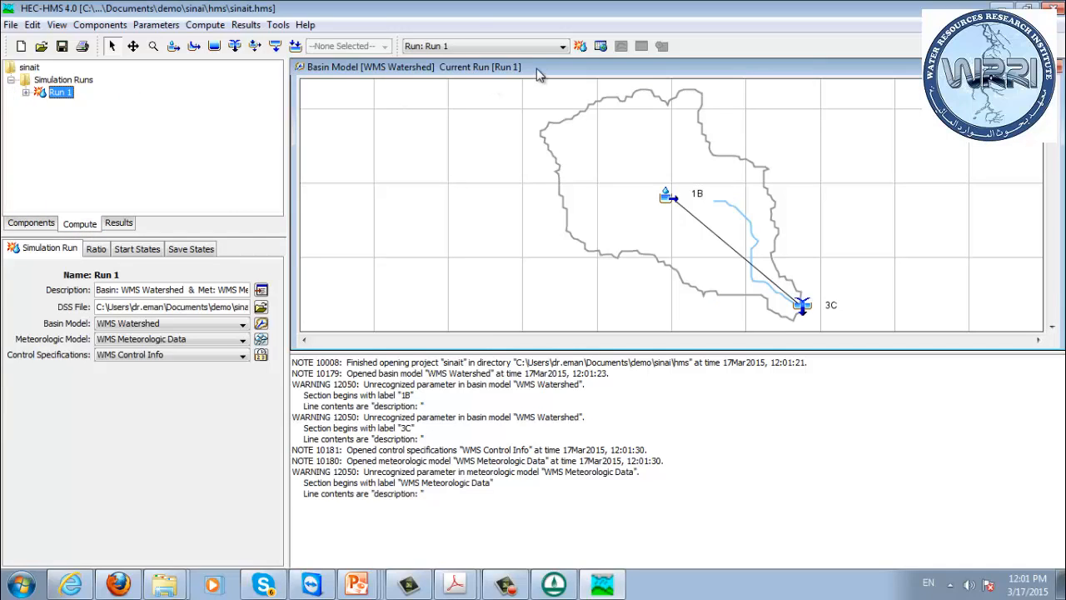
{"action": "left_click", "coordinate": [593, 49]}
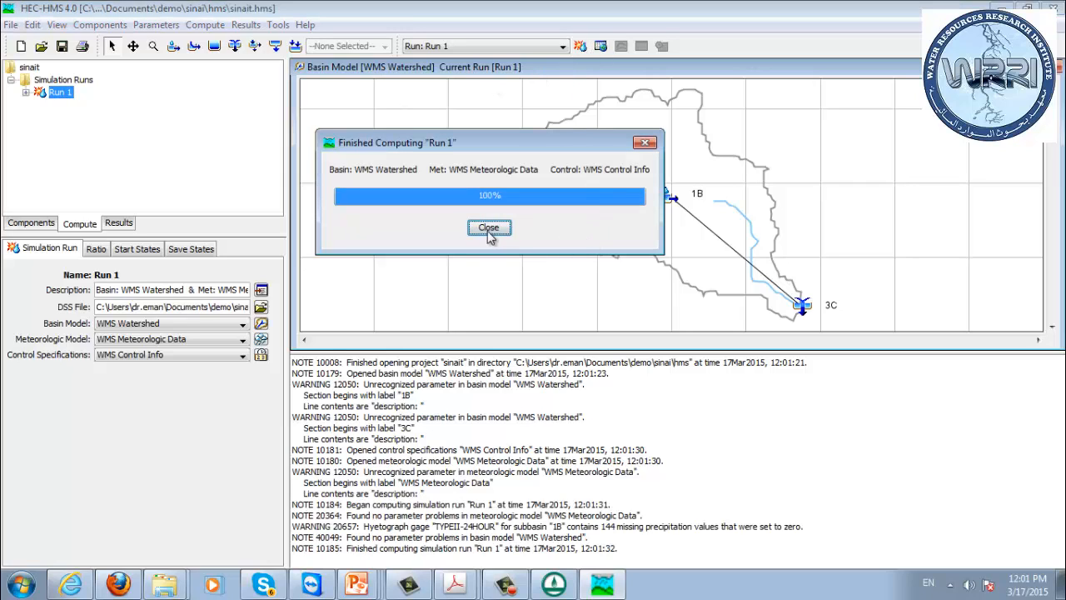
{"action": "left_click", "coordinate": [489, 228]}
- Show the Run 1 results graph for subbasin 1B
{"action": "left_click", "coordinate": [119, 223]}
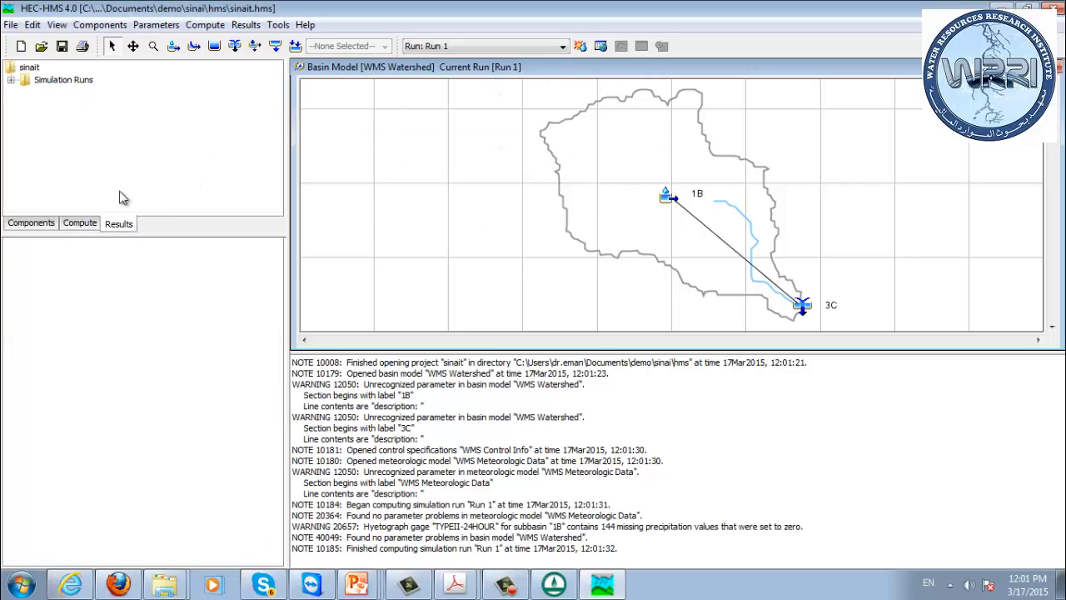
{"action": "left_click", "coordinate": [11, 80]}
{"action": "double_click", "coordinate": [57, 93]}
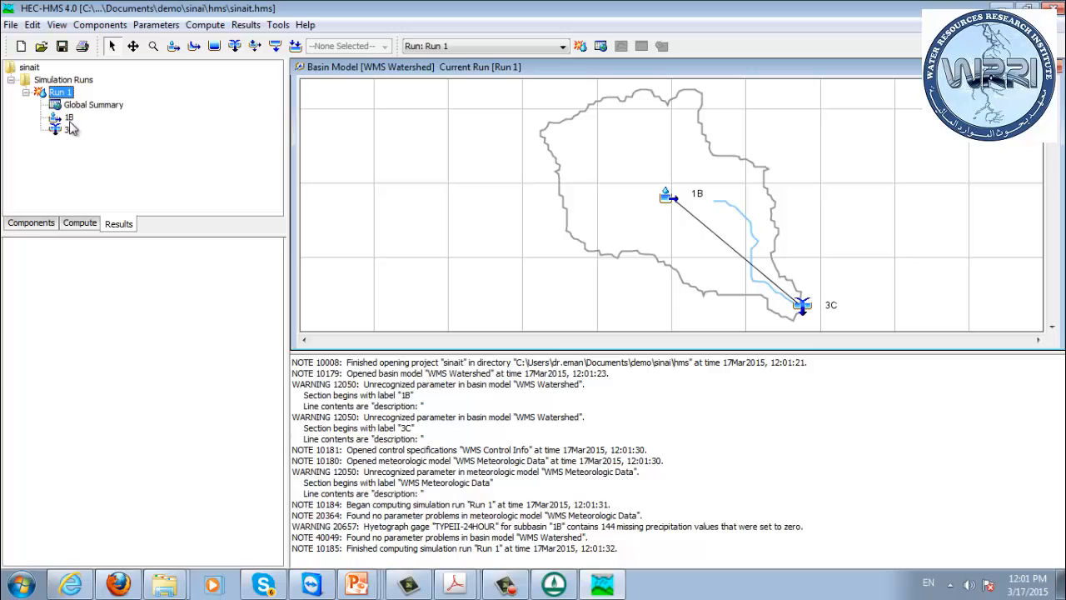
{"action": "double_click", "coordinate": [69, 118]}
{"action": "left_click", "coordinate": [89, 130]}
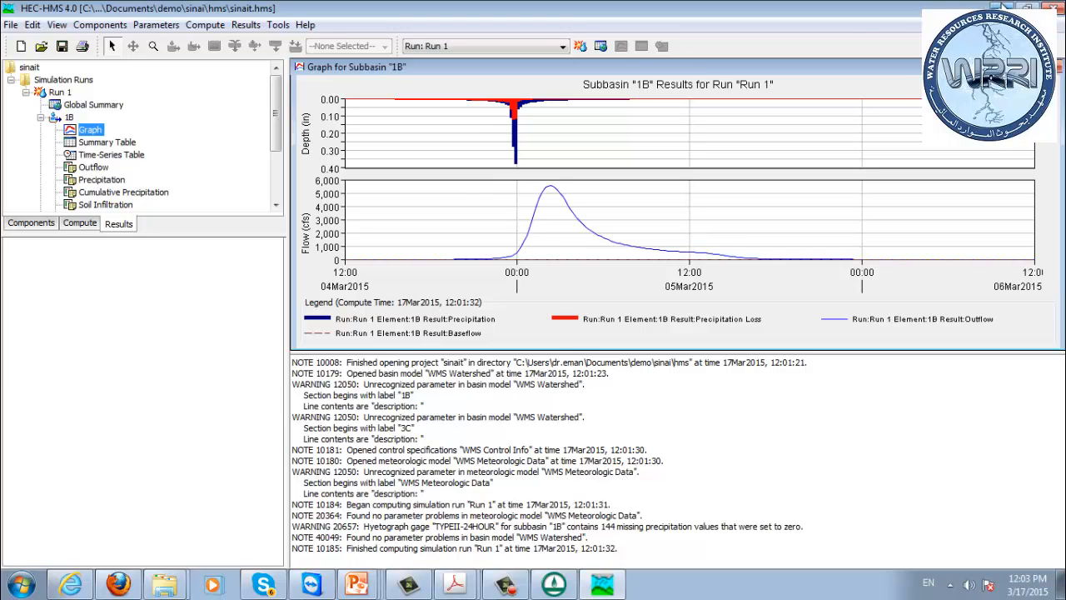
- Minimize HEC-HMS and WMS, and close the open PowerPoint lessons 10a LongTermBasic, 10a LongTermBasicTeacherEdition and 10b HmsNile
{"action": "left_click", "coordinate": [1003, 7]}
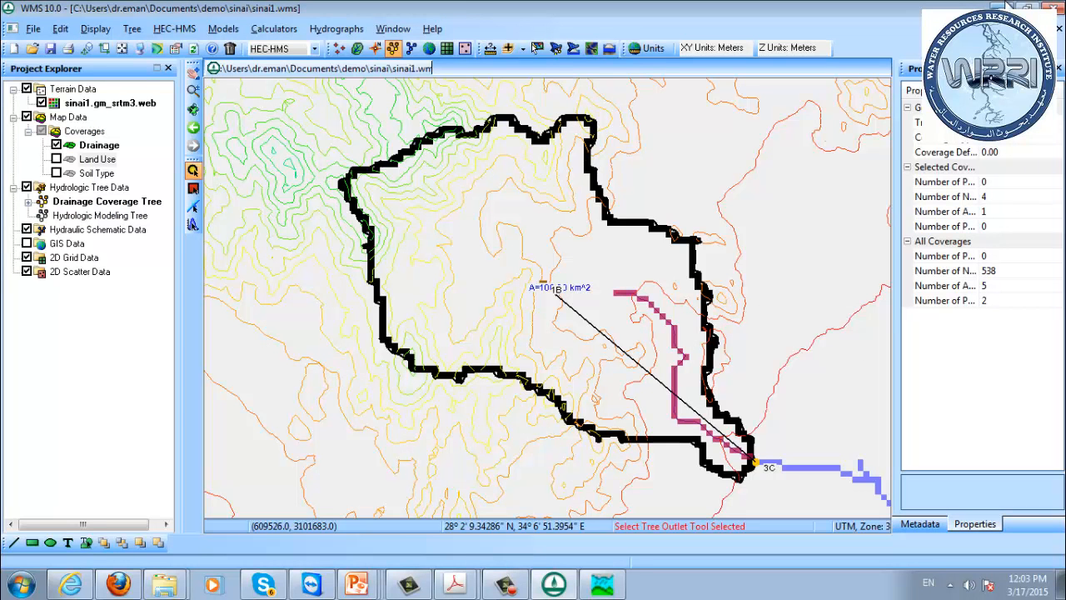
{"action": "left_click", "coordinate": [1000, 7]}
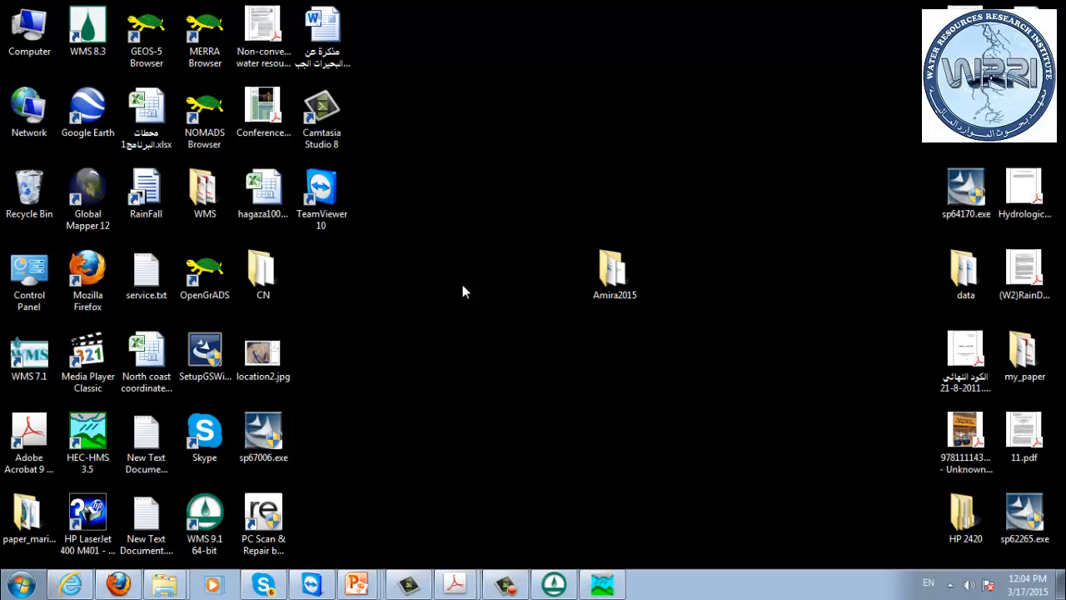
{"action": "left_click", "coordinate": [356, 585]}
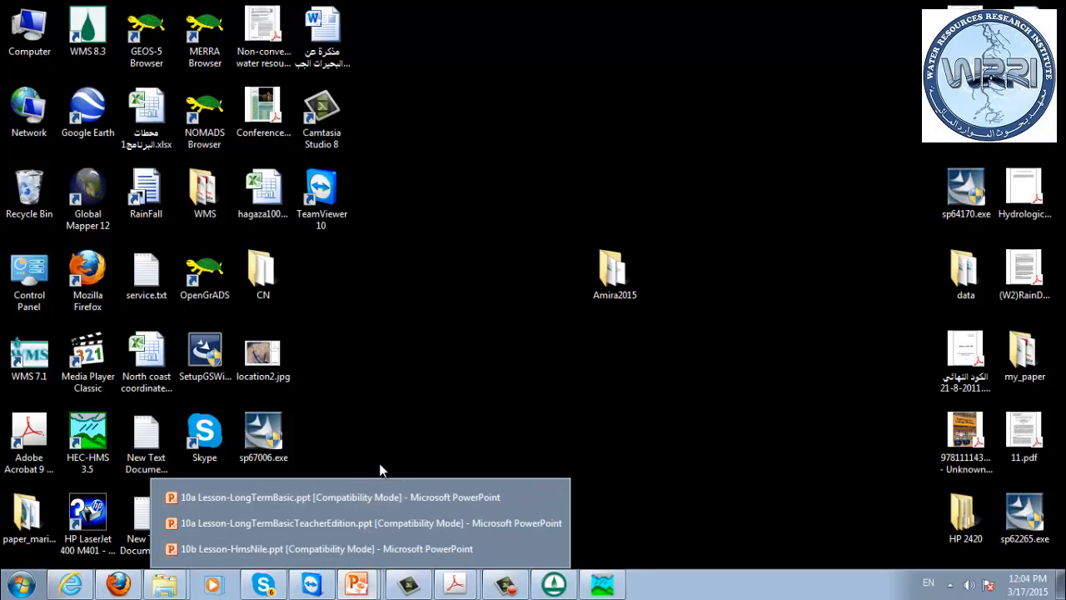
{"action": "left_click", "coordinate": [550, 497]}
{"action": "left_click", "coordinate": [466, 326]}
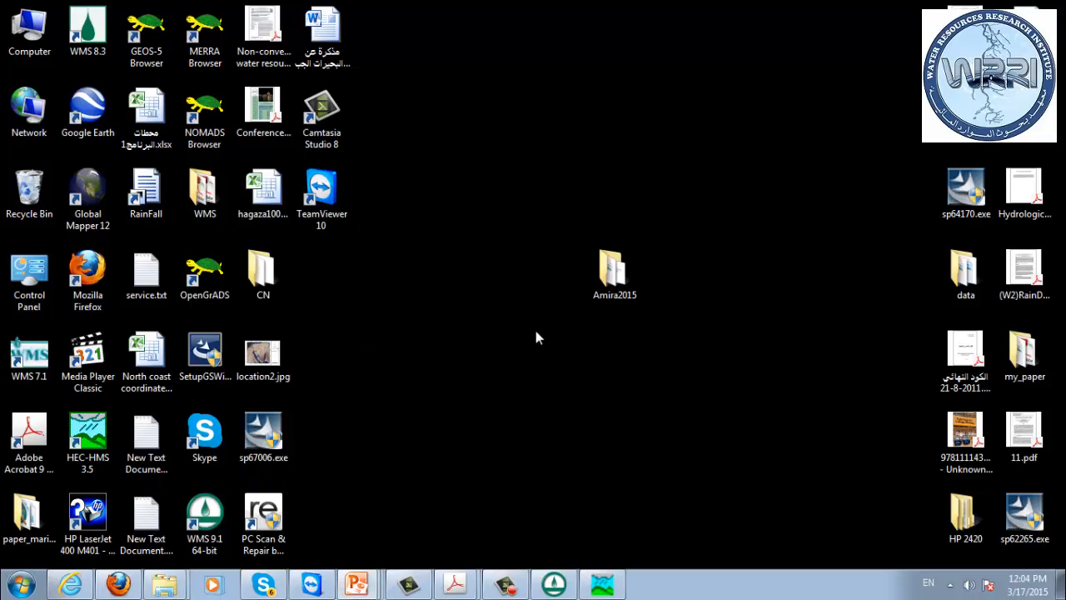
{"action": "mouse_move", "coordinate": [356, 583]}
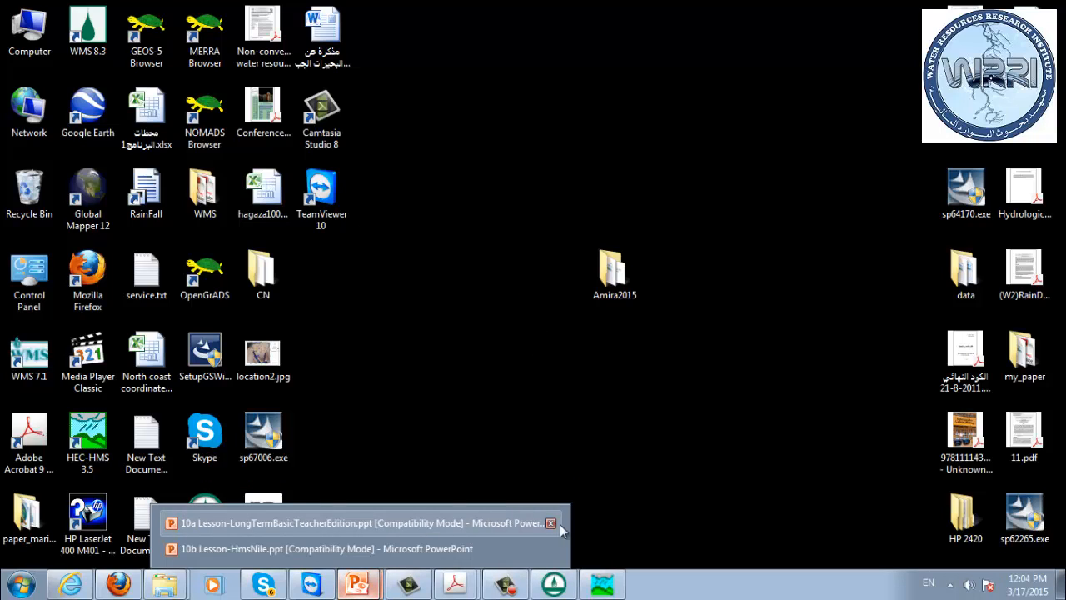
{"action": "left_click", "coordinate": [556, 522]}
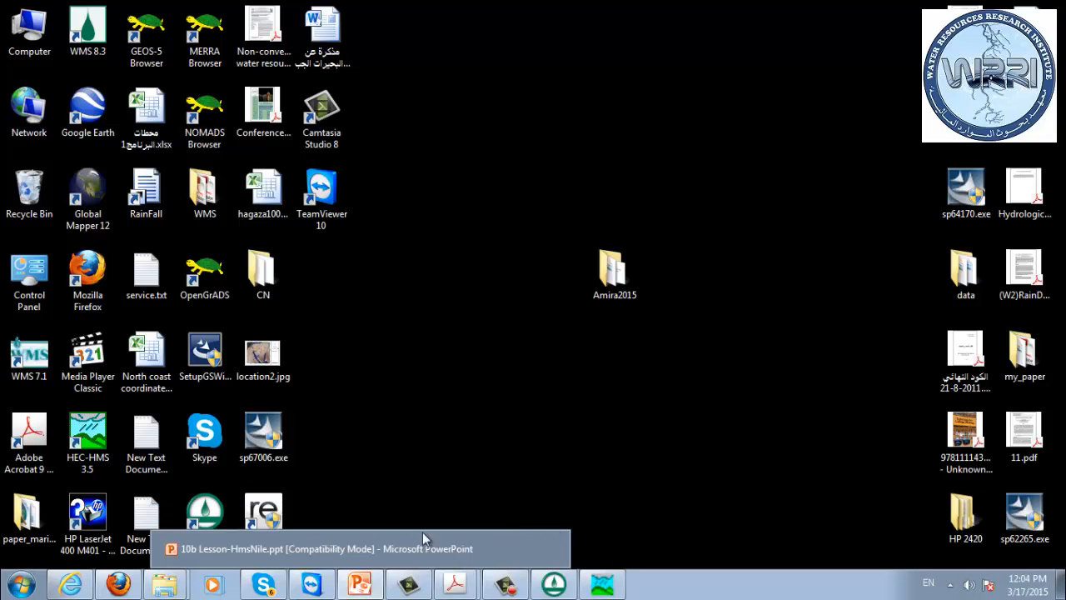
{"action": "left_click", "coordinate": [555, 548]}
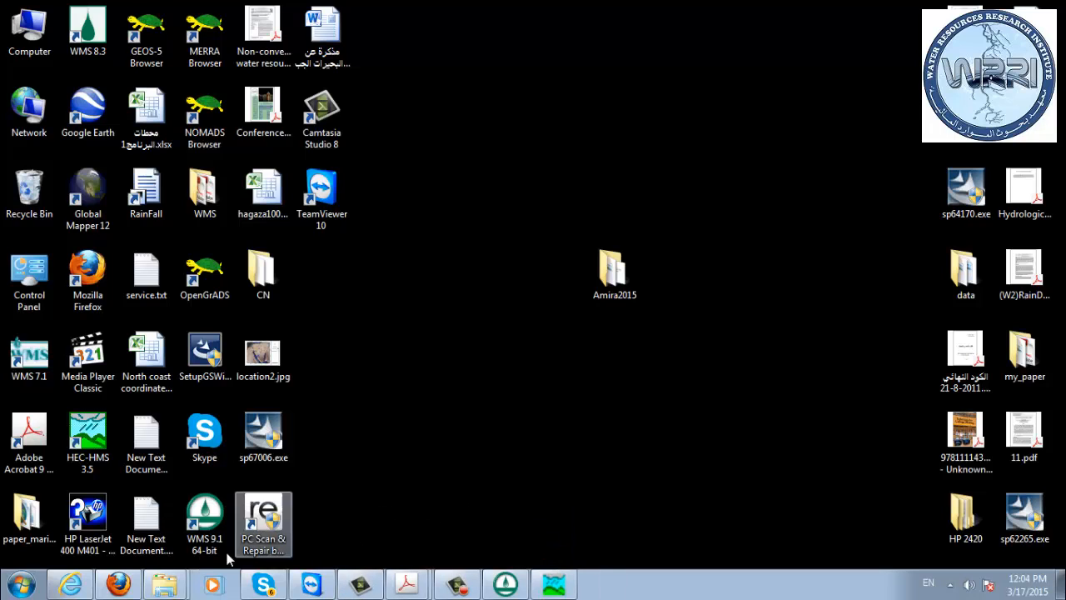
- Open 11a Lesson-SWMM.ppt from the course Presentations folder in PowerPoint, dismiss the Camtasia add-in welcome, and maximize the window
{"action": "mouse_move", "coordinate": [165, 583]}
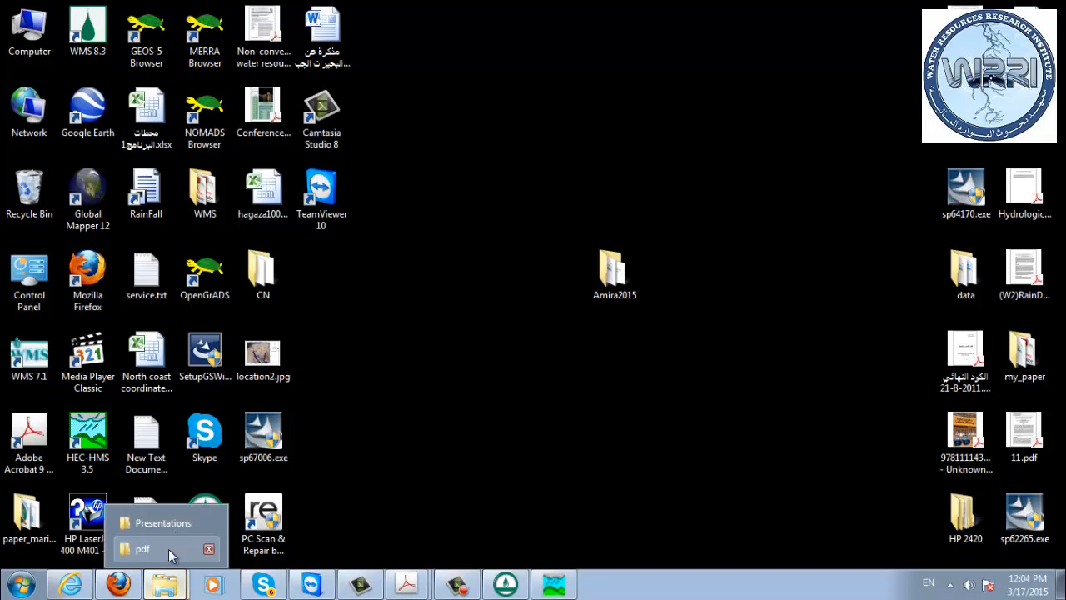
{"action": "left_click", "coordinate": [170, 551]}
{"action": "left_click", "coordinate": [166, 584]}
{"action": "left_click", "coordinate": [166, 526]}
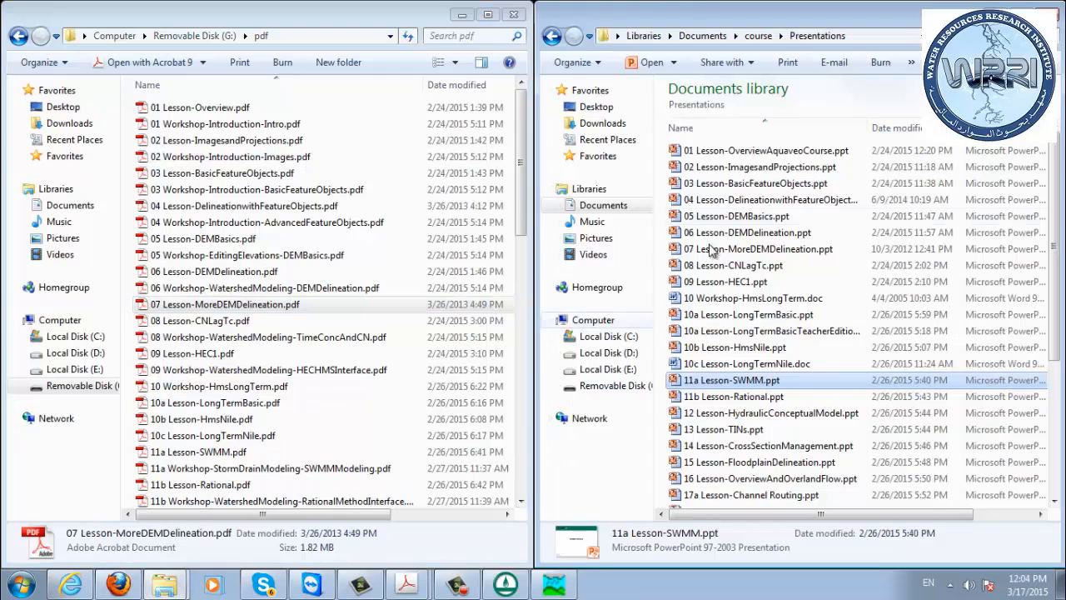
{"action": "left_click", "coordinate": [794, 234]}
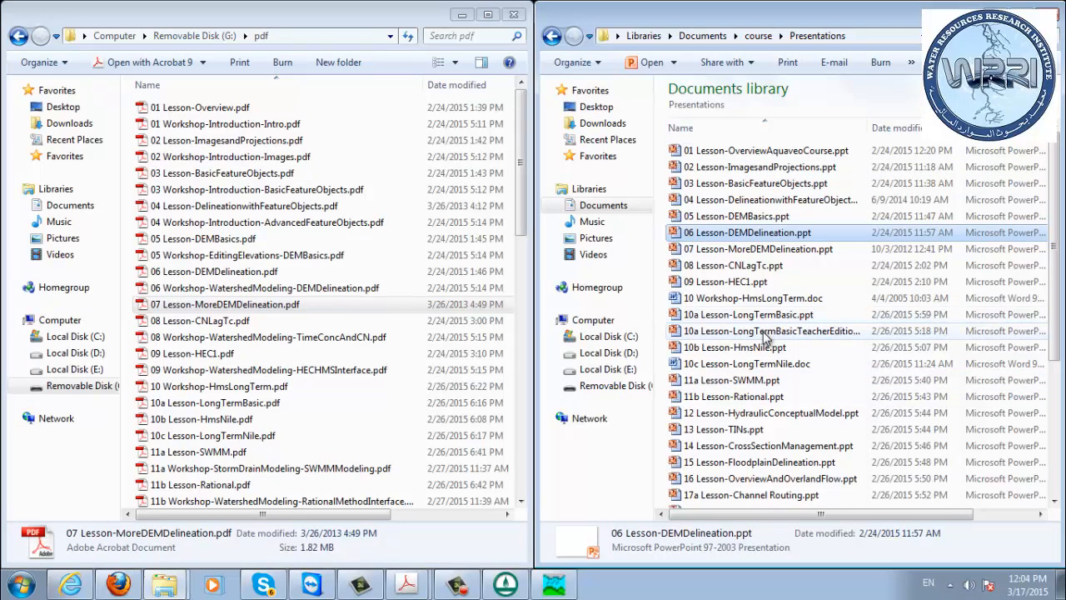
{"action": "double_click", "coordinate": [771, 381]}
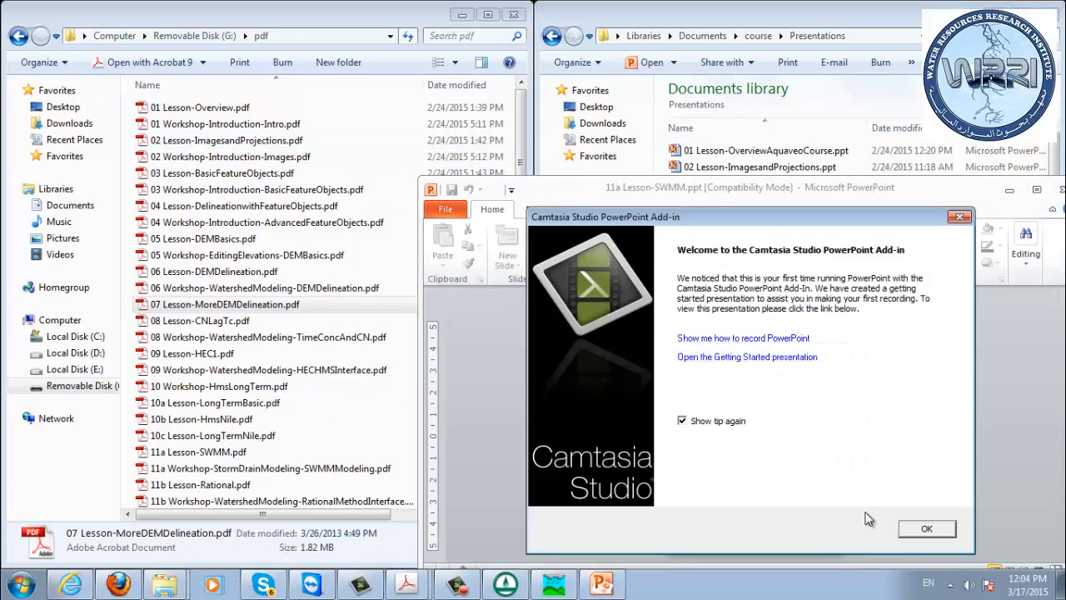
{"action": "left_click", "coordinate": [925, 532]}
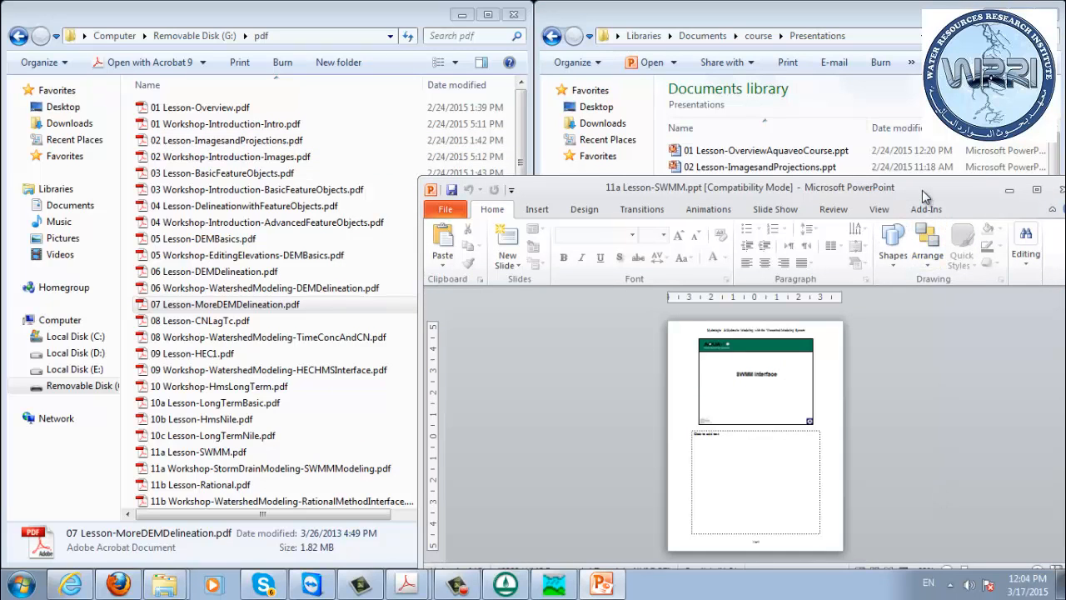
{"action": "double_click", "coordinate": [922, 190]}
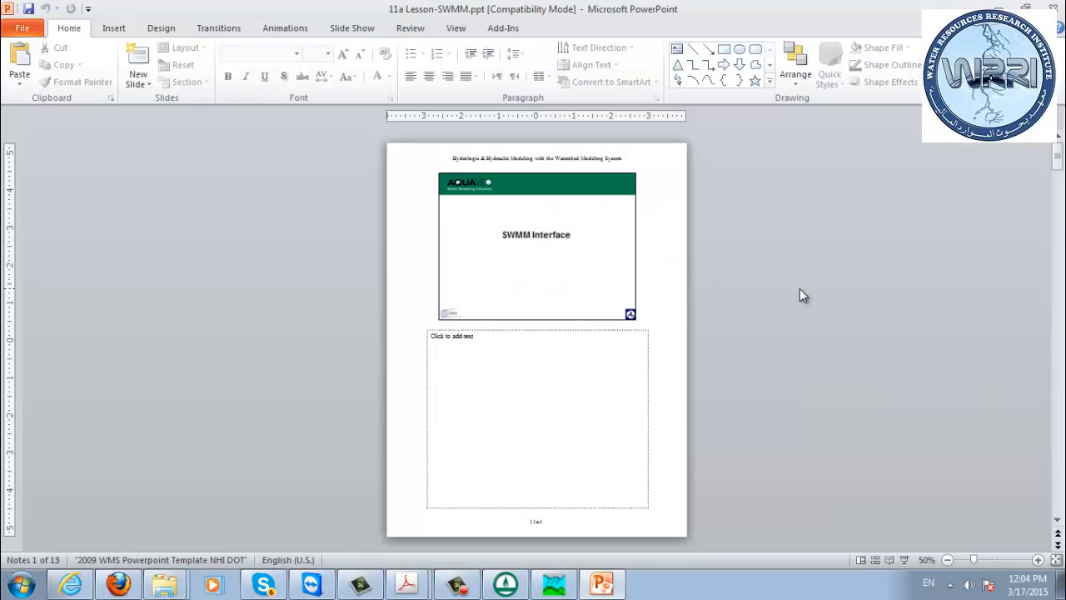